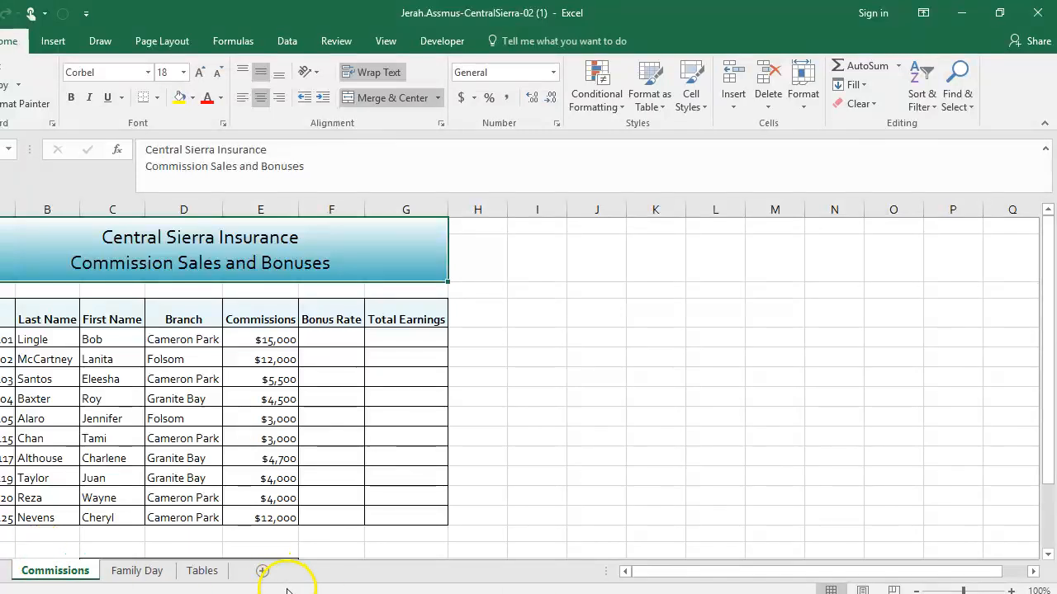
- On the Tables sheet, create range names for the goal amounts in A6:B10 from the labels in the left column
{"action": "left_click", "coordinate": [202, 570]}
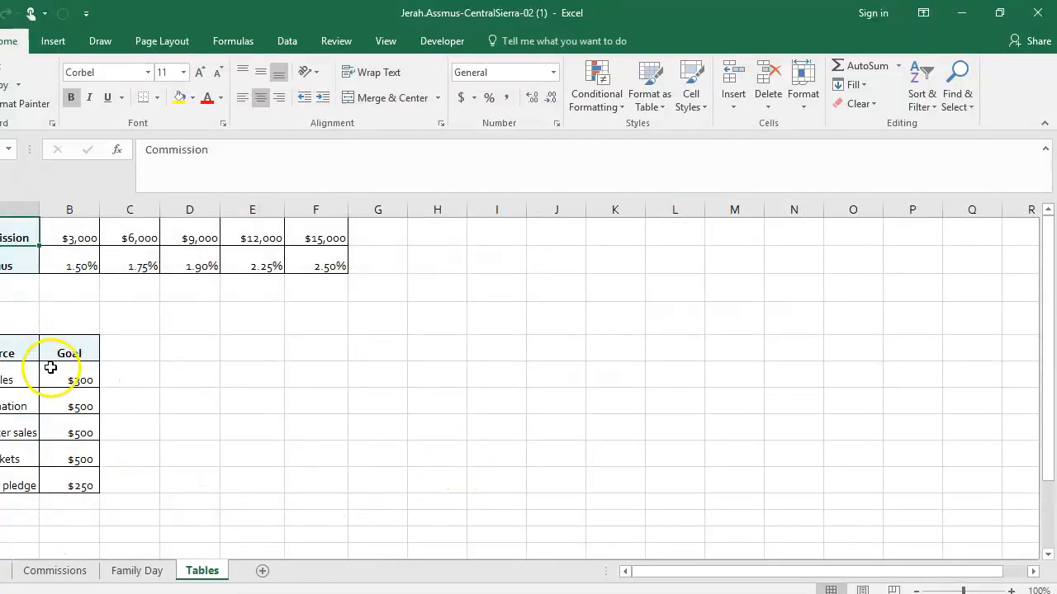
{"action": "left_click", "coordinate": [11, 381]}
{"action": "left_click_drag", "start_coordinate": [11, 381], "coordinate": [69, 476]}
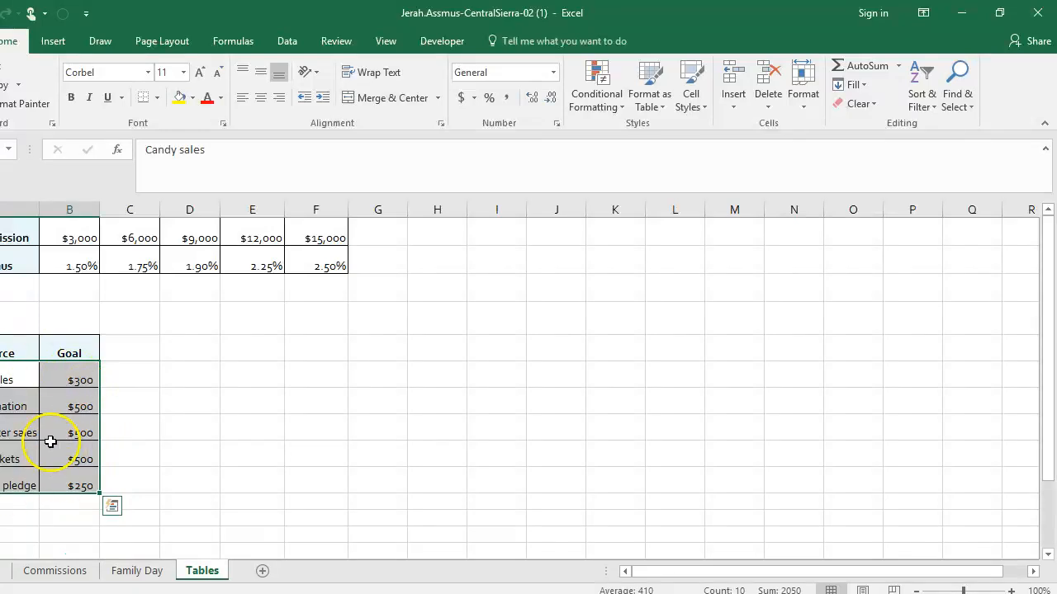
{"action": "left_click", "coordinate": [240, 43]}
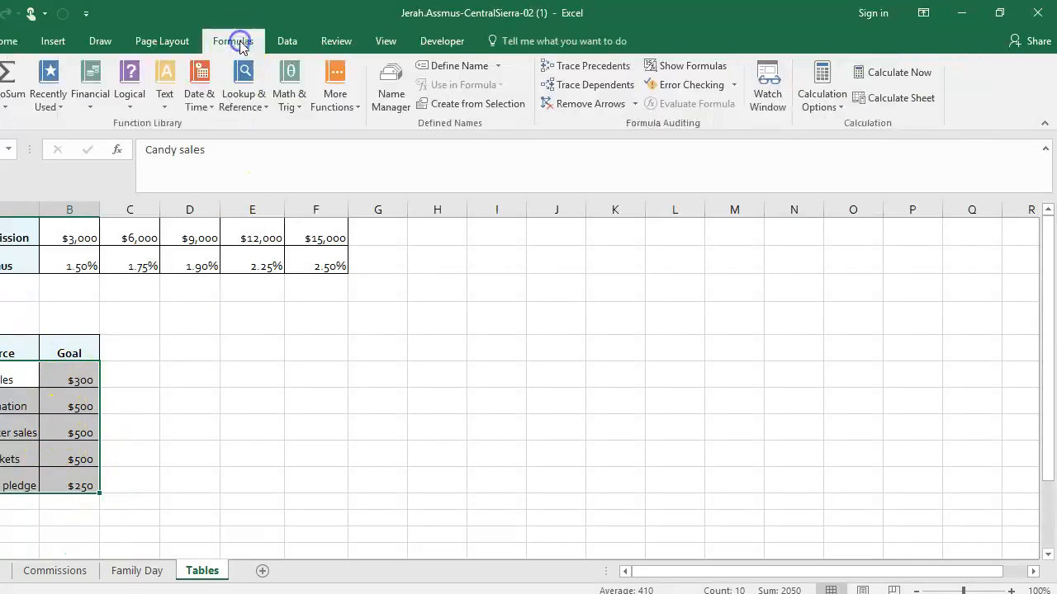
{"action": "left_click", "coordinate": [477, 103]}
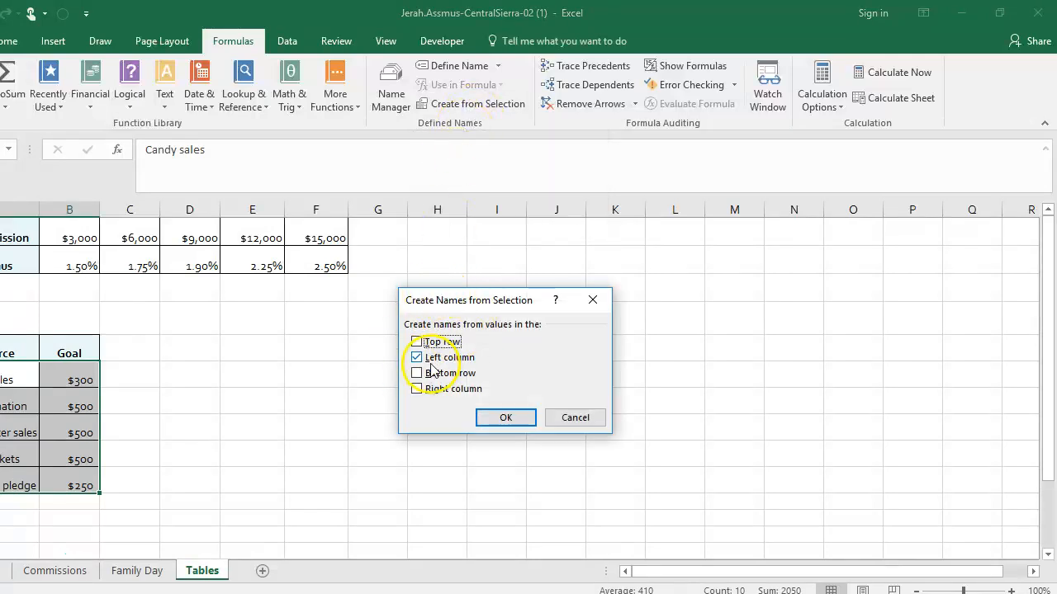
{"action": "left_click", "coordinate": [510, 419]}
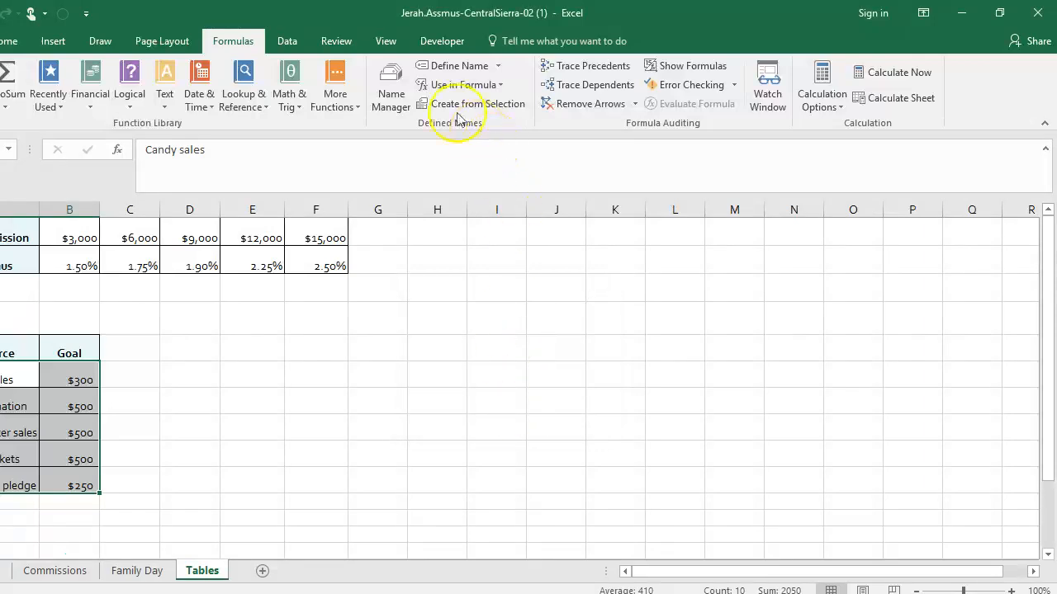
- Review the range names created for the goal amounts in the Name Manager, and close it
{"action": "left_click", "coordinate": [392, 90]}
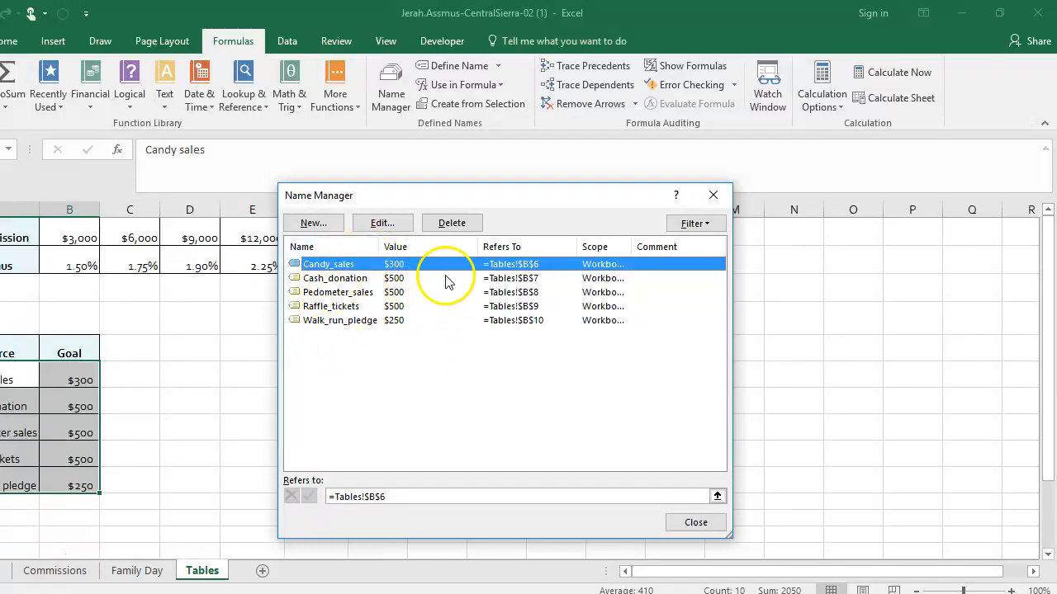
{"action": "left_click", "coordinate": [695, 524]}
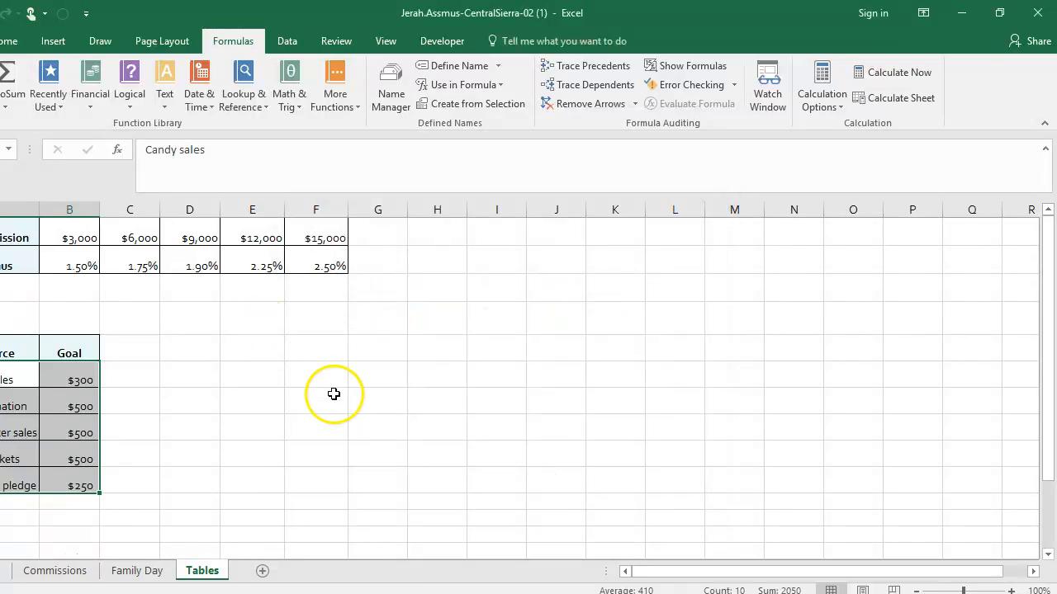
{"action": "left_click", "coordinate": [295, 417]}
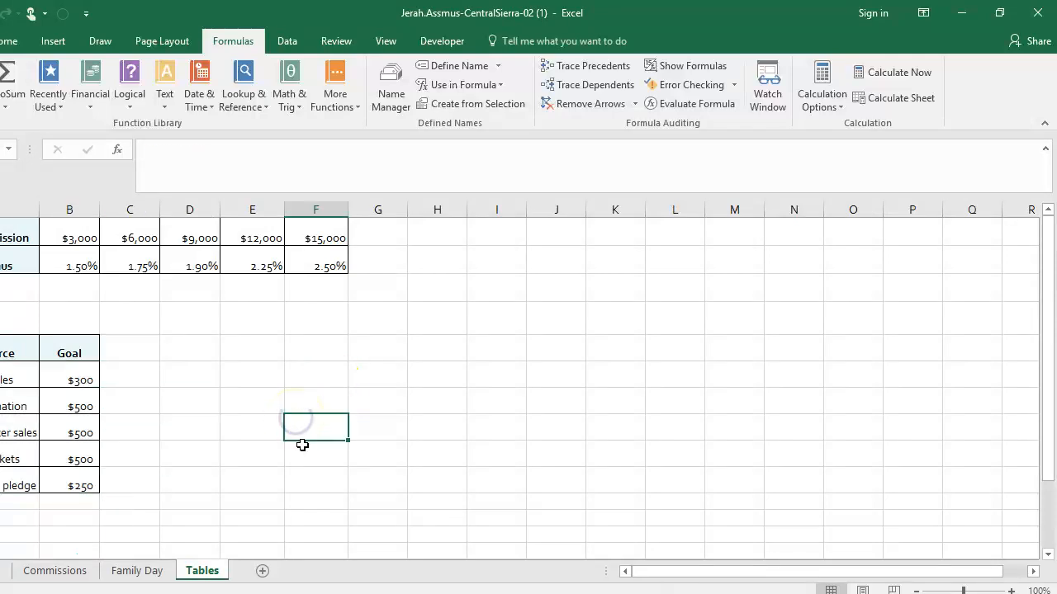
- Define the name H_Rates with workbook scope for the commission and bonus values in B1:F2
{"action": "left_click", "coordinate": [66, 233]}
{"action": "left_click_drag", "start_coordinate": [65, 232], "coordinate": [314, 267]}
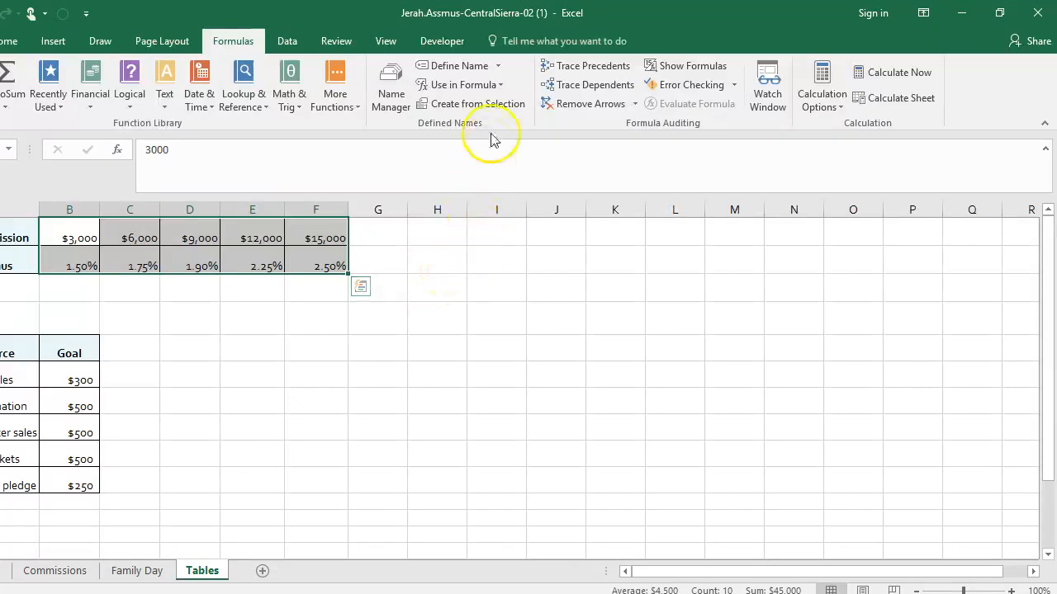
{"action": "left_click", "coordinate": [462, 66]}
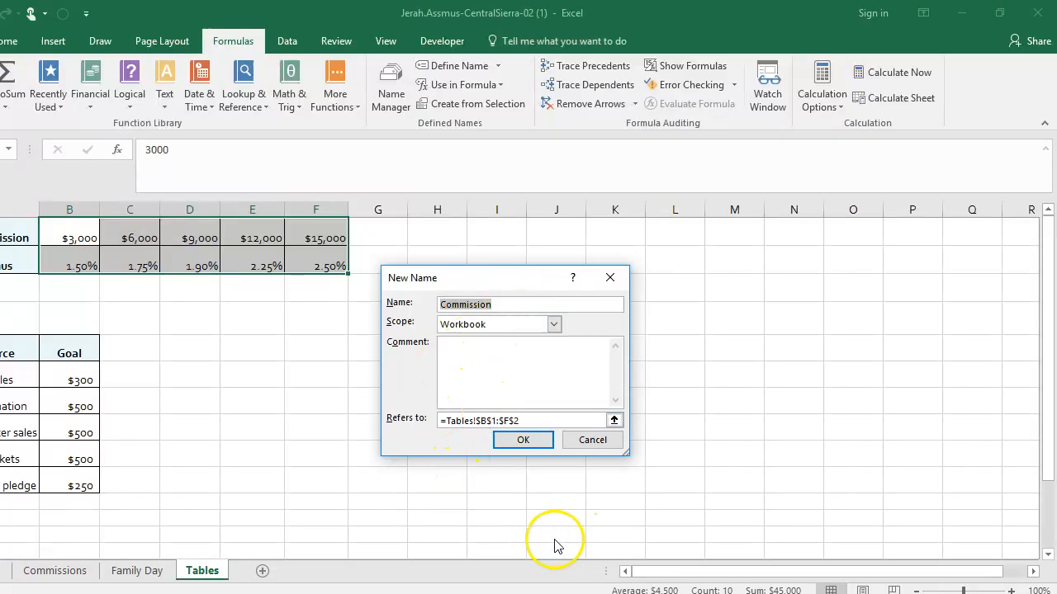
{"action": "type", "text": "H_Rates"}
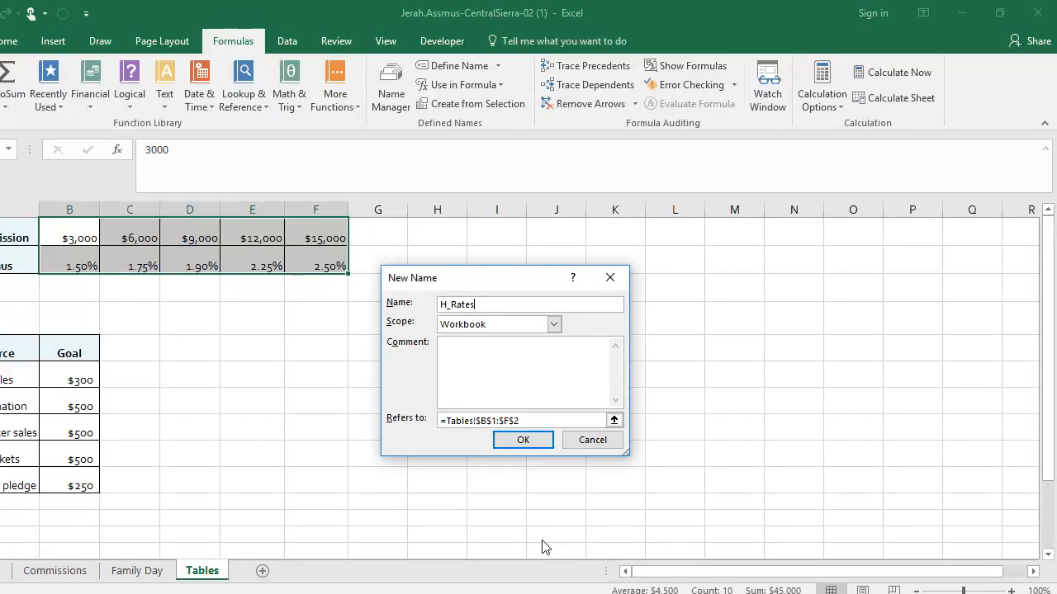
{"action": "left_click", "coordinate": [521, 442]}
- Check the H_Rates entry in the Name Manager, close it and deselect the range
{"action": "left_click", "coordinate": [390, 93]}
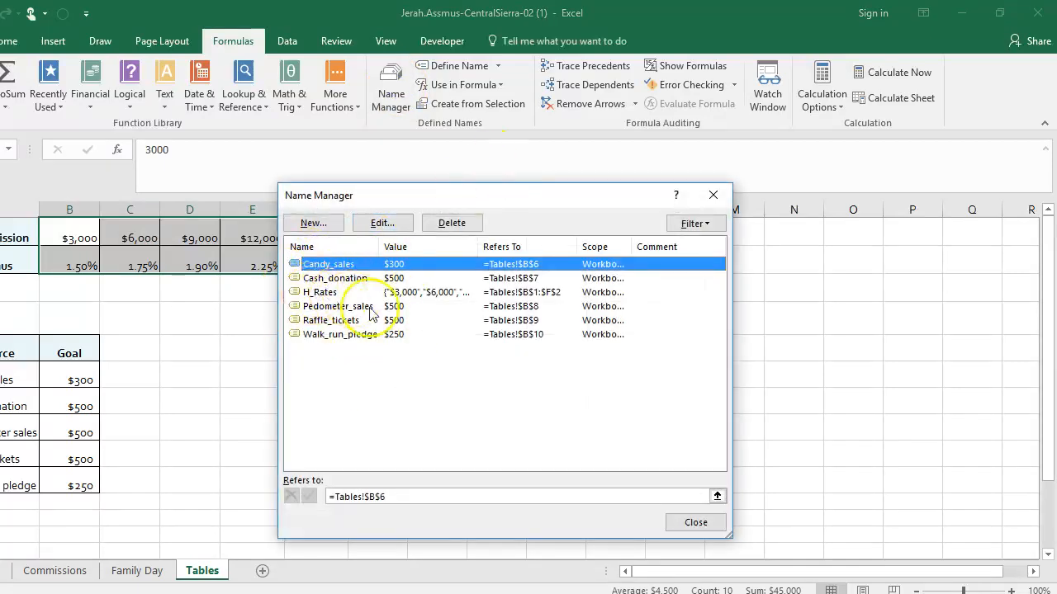
{"action": "left_click", "coordinate": [696, 521]}
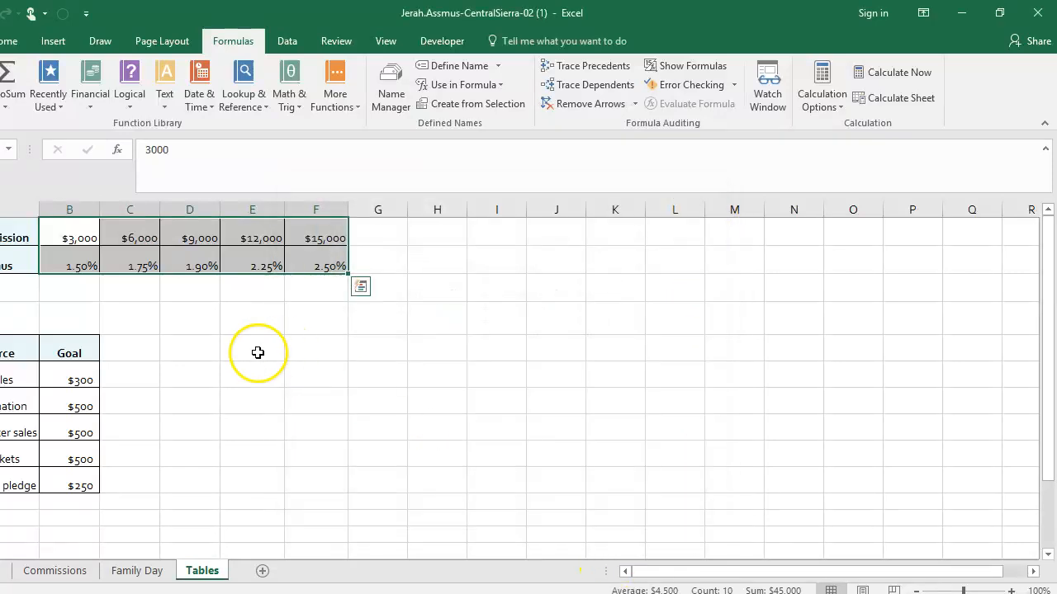
{"action": "left_click", "coordinate": [258, 352]}
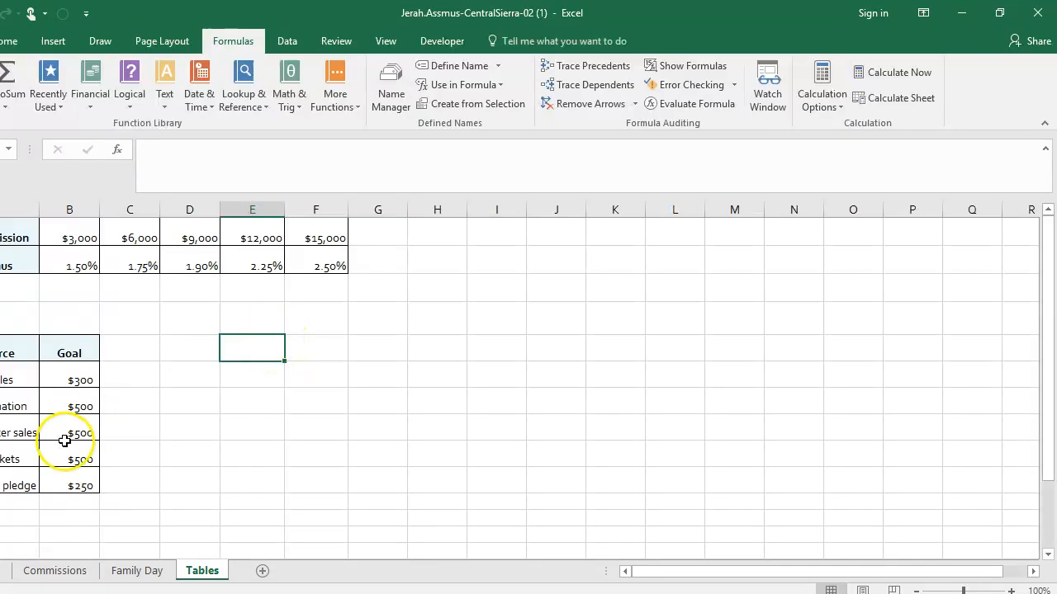
- On the Commissions sheet, start an HLOOKUP function in F5 with E5 as the lookup value
{"action": "left_click", "coordinate": [78, 570]}
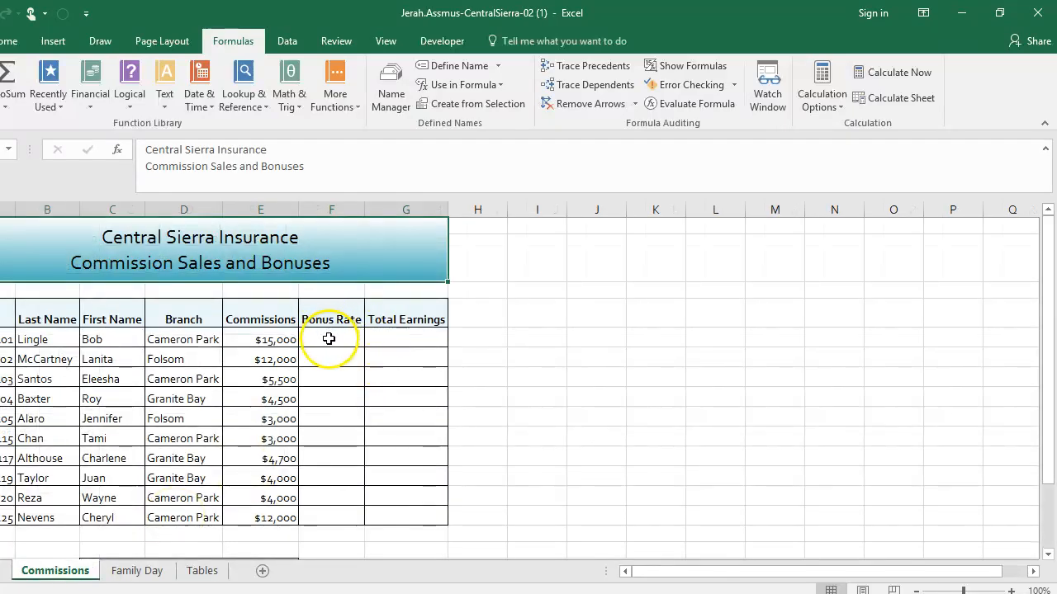
{"action": "left_click", "coordinate": [330, 338]}
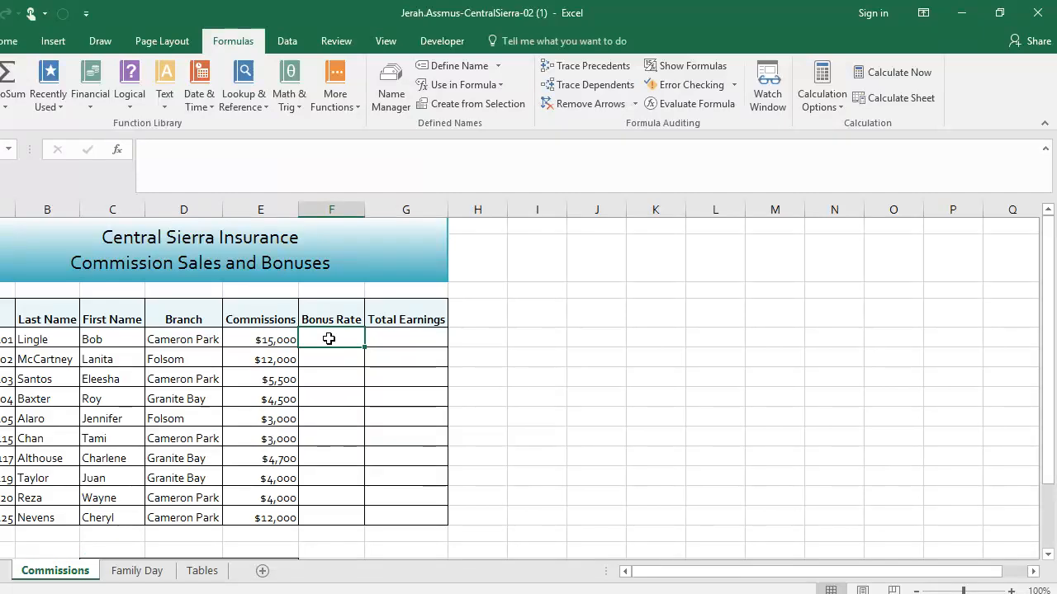
{"action": "left_click", "coordinate": [248, 104]}
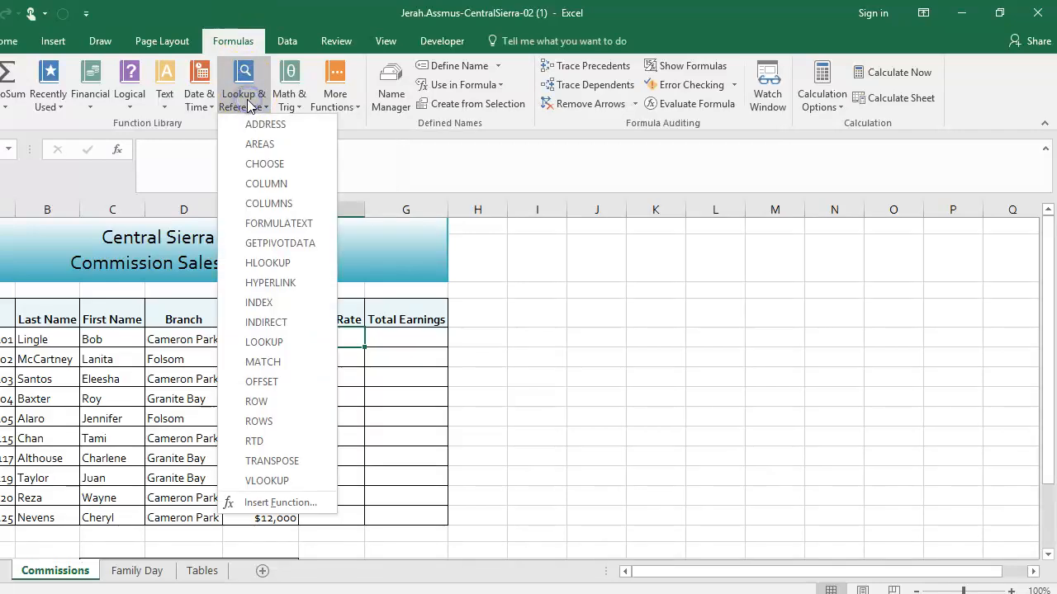
{"action": "left_click", "coordinate": [272, 263]}
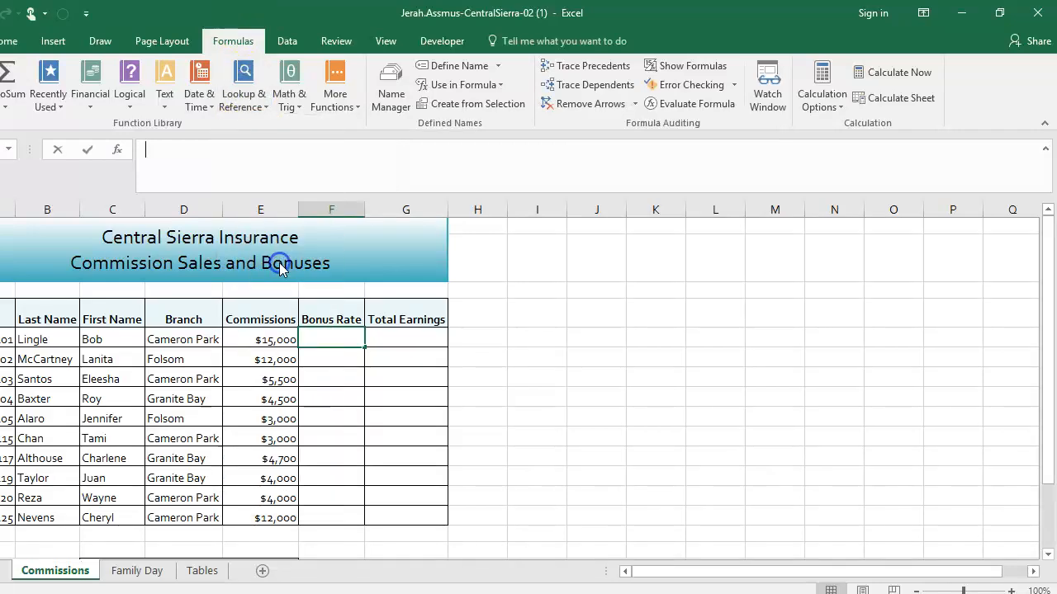
{"action": "left_click_drag", "start_coordinate": [486, 246], "coordinate": [677, 181]}
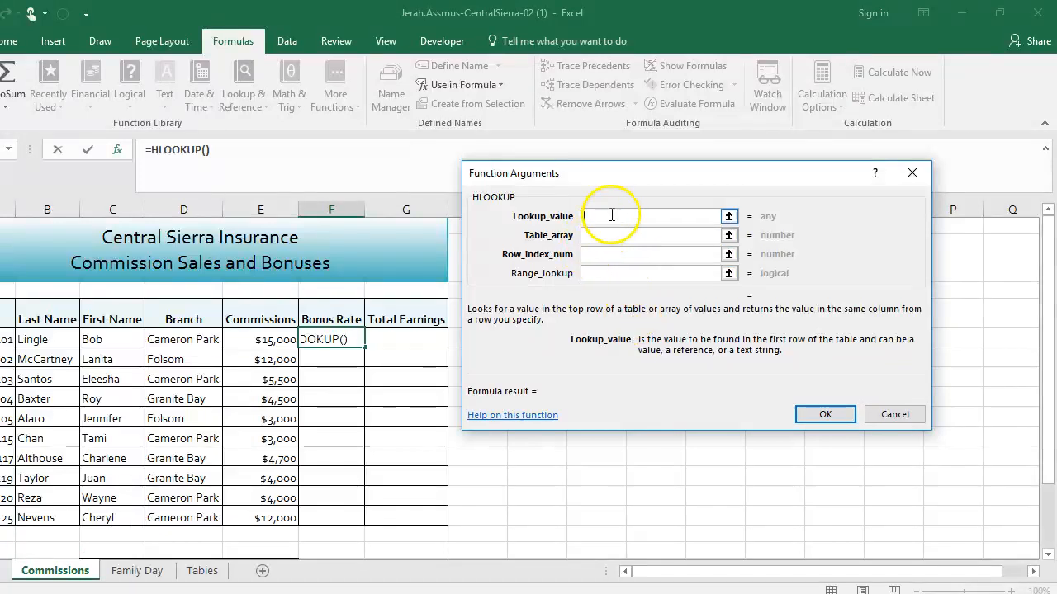
{"action": "left_click", "coordinate": [254, 340]}
- Set the HLOOKUP table array to H_Rates and the row index number to 2, and insert the function
{"action": "left_click", "coordinate": [602, 237]}
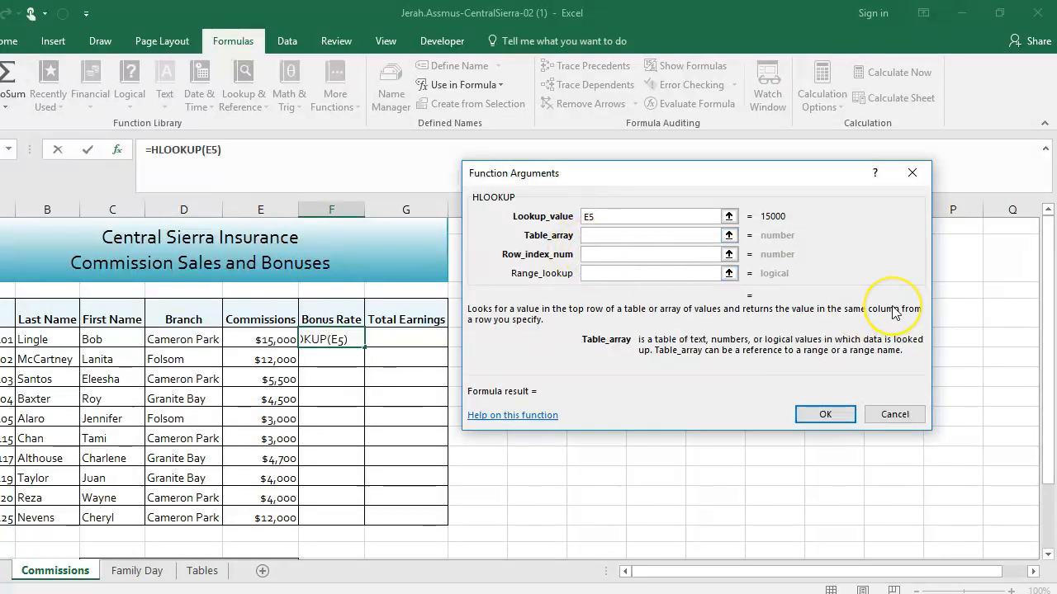
{"action": "type", "text": "H+"}
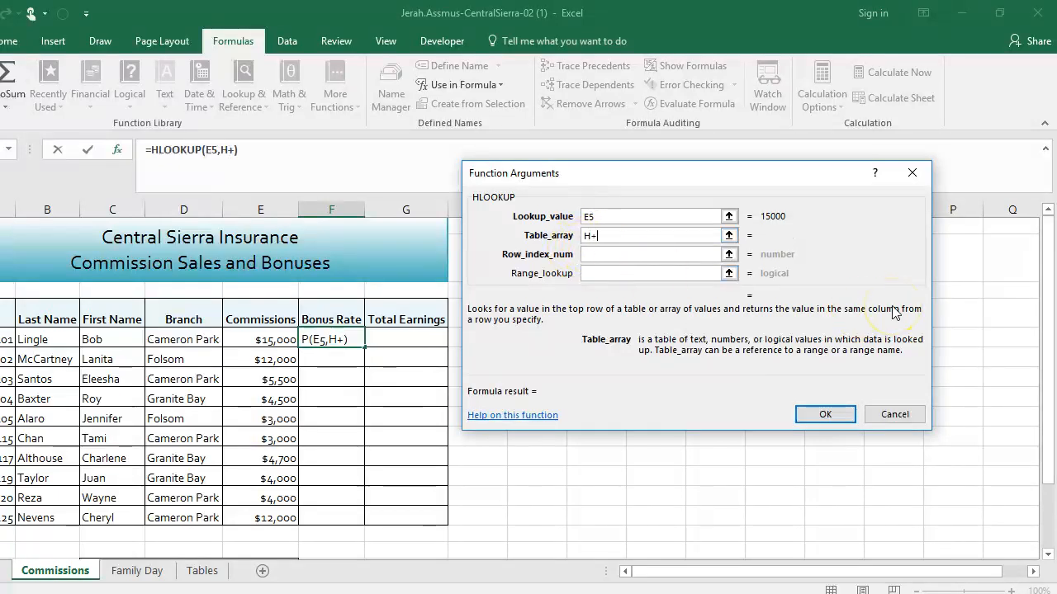
{"action": "type", "text": "_Ra"}
{"action": "key", "text": "BackSpace"}
{"action": "key", "text": "BackSpace"}
{"action": "key", "text": "BackSpace"}
{"action": "key", "text": "BackSpace"}
{"action": "type", "text": "_Rates"}
{"action": "key", "text": "Tab"}
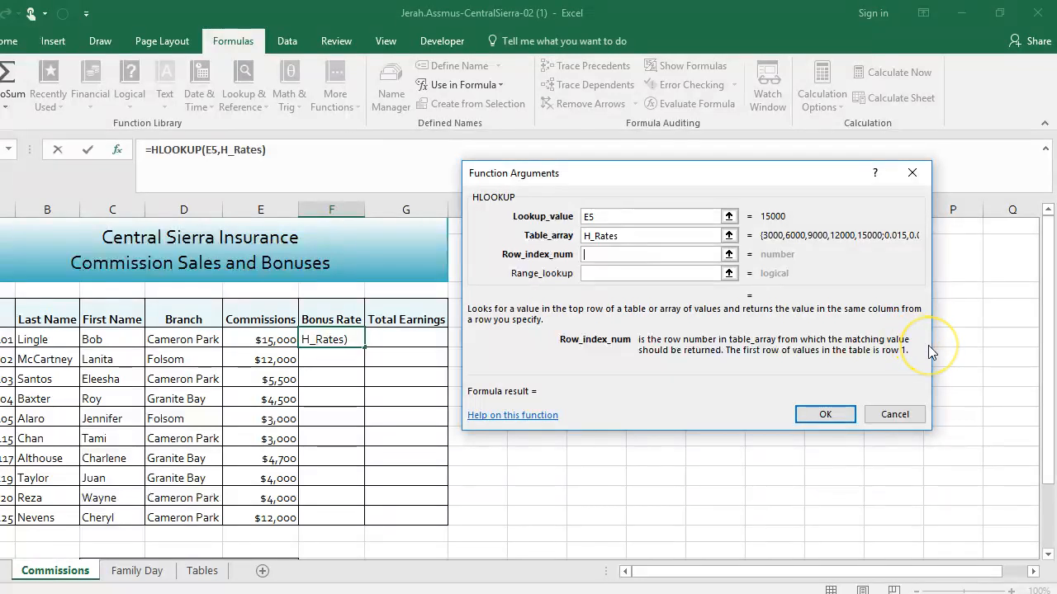
{"action": "type", "text": "2"}
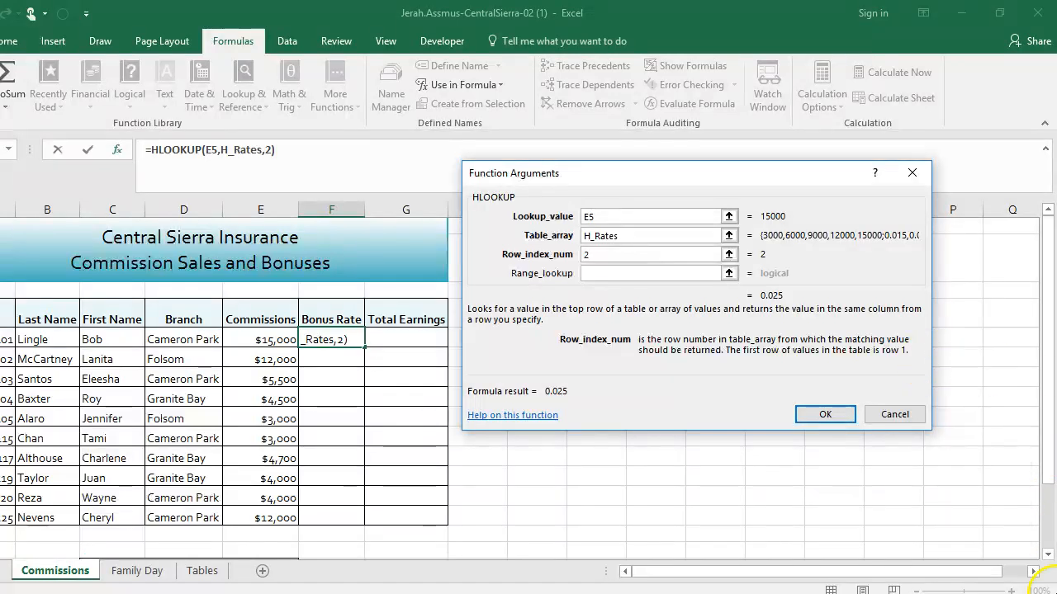
{"action": "left_click", "coordinate": [825, 414]}
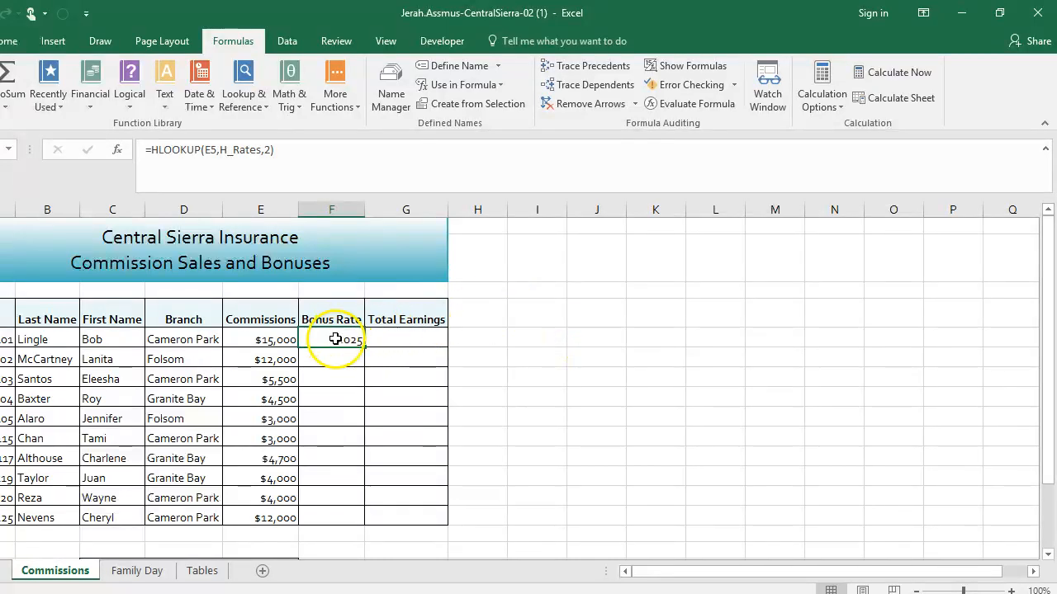
- Compare the result with the rates on the Tables sheet, and copy the Bonus Rate formula from F5 down to F14
{"action": "left_click", "coordinate": [204, 572]}
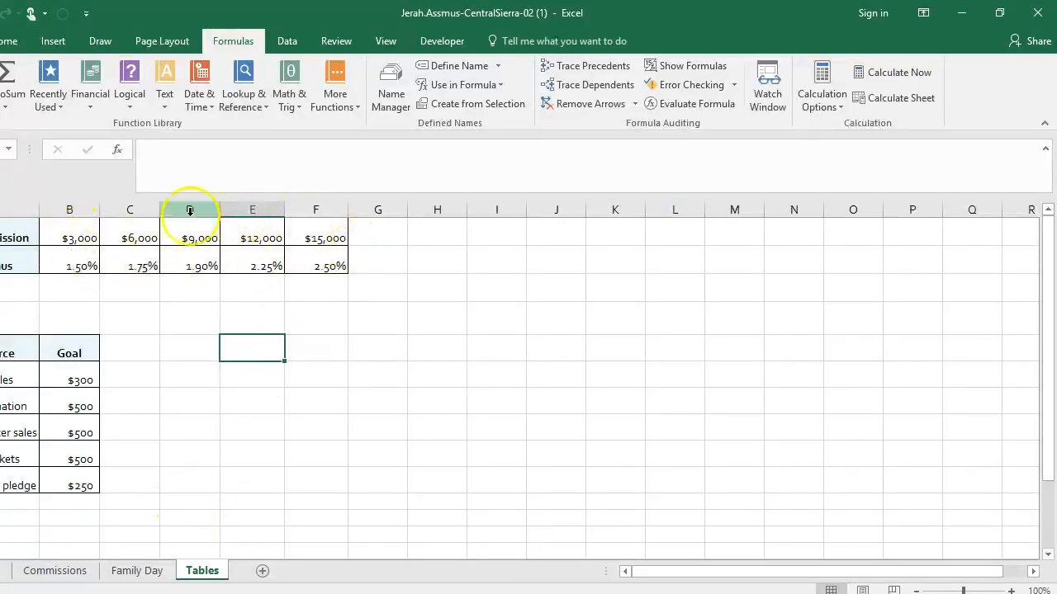
{"action": "left_click", "coordinate": [84, 572]}
{"action": "left_click_drag", "start_coordinate": [366, 346], "coordinate": [352, 521]}
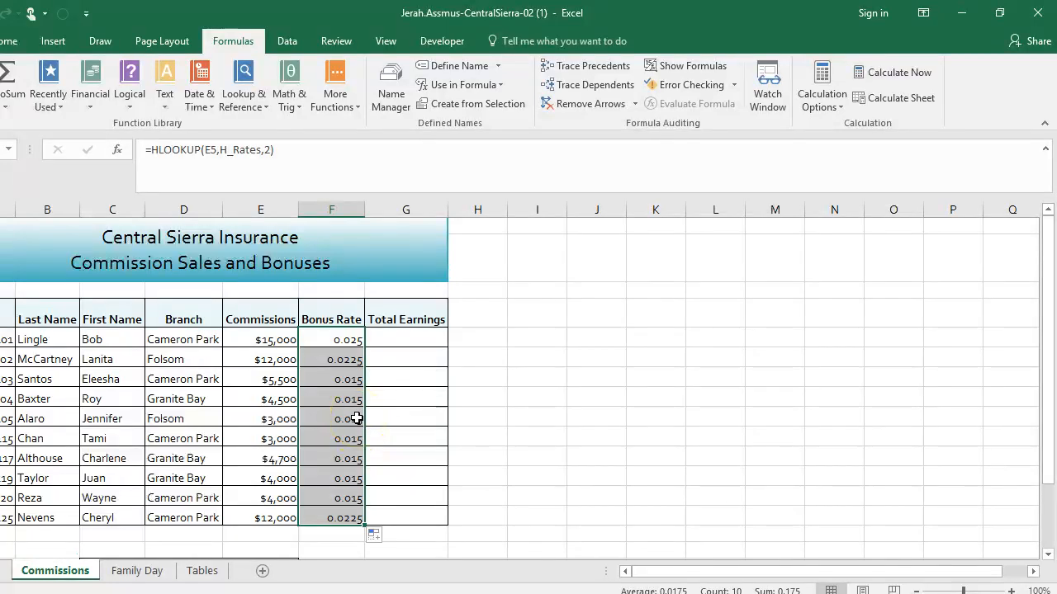
- Format the Bonus Rate cells F5:F14 as Percentage with 2 decimal places
{"action": "left_click", "coordinate": [18, 42]}
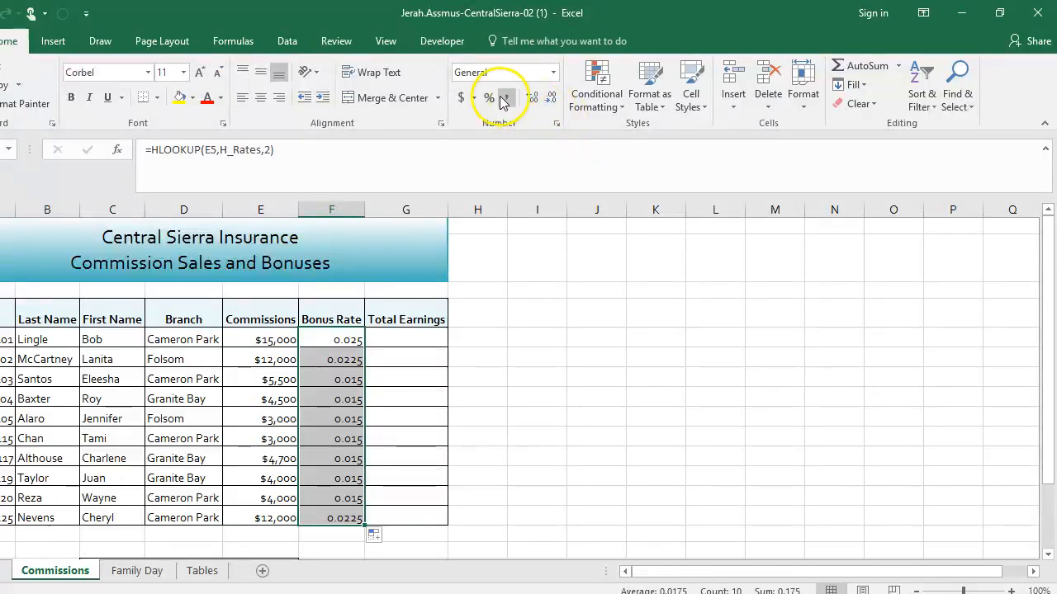
{"action": "left_click", "coordinate": [557, 125]}
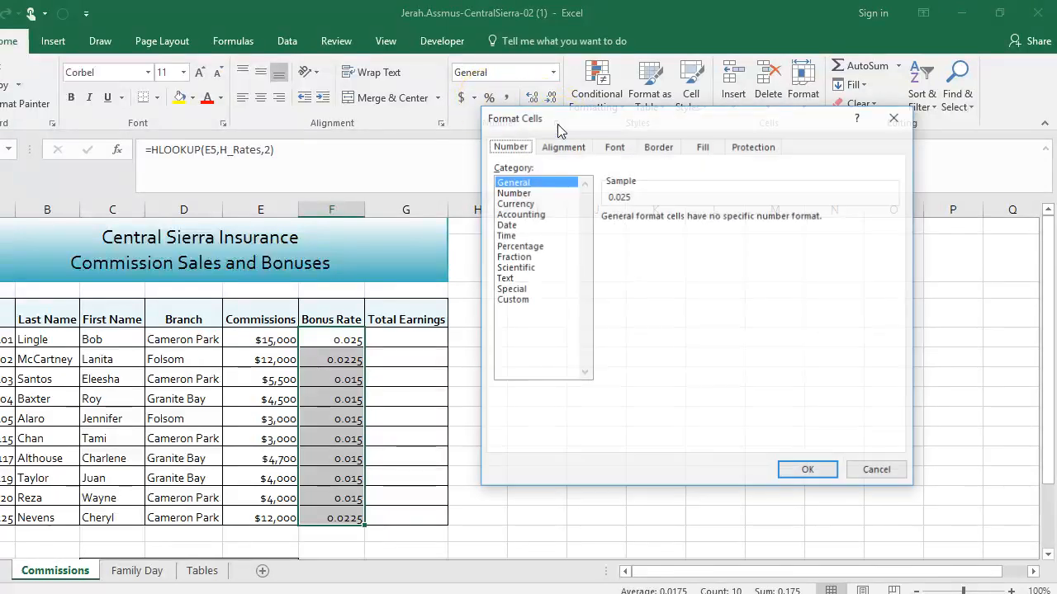
{"action": "left_click", "coordinate": [528, 246]}
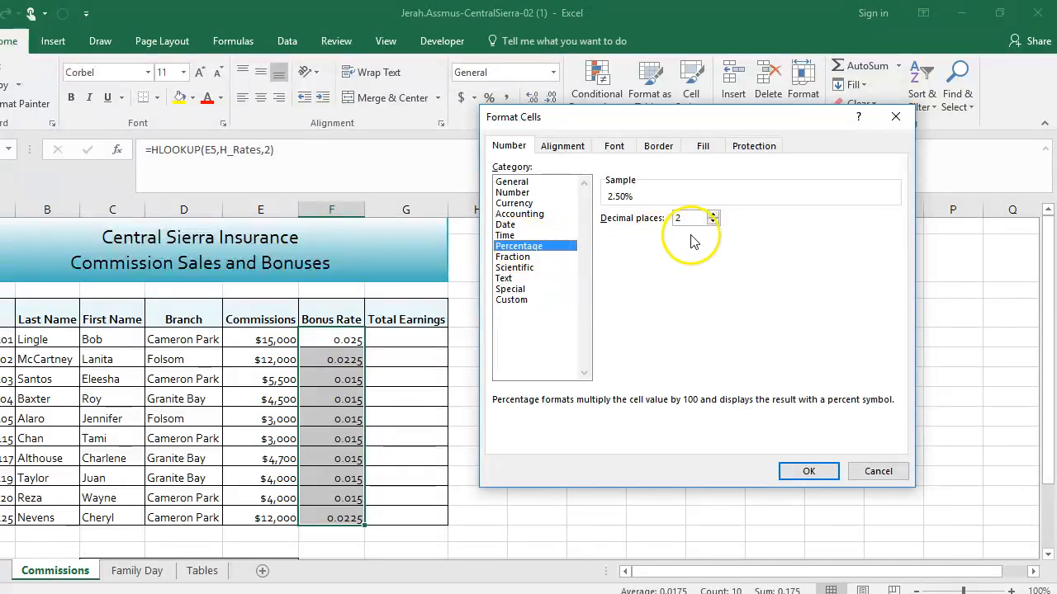
{"action": "left_click", "coordinate": [808, 471]}
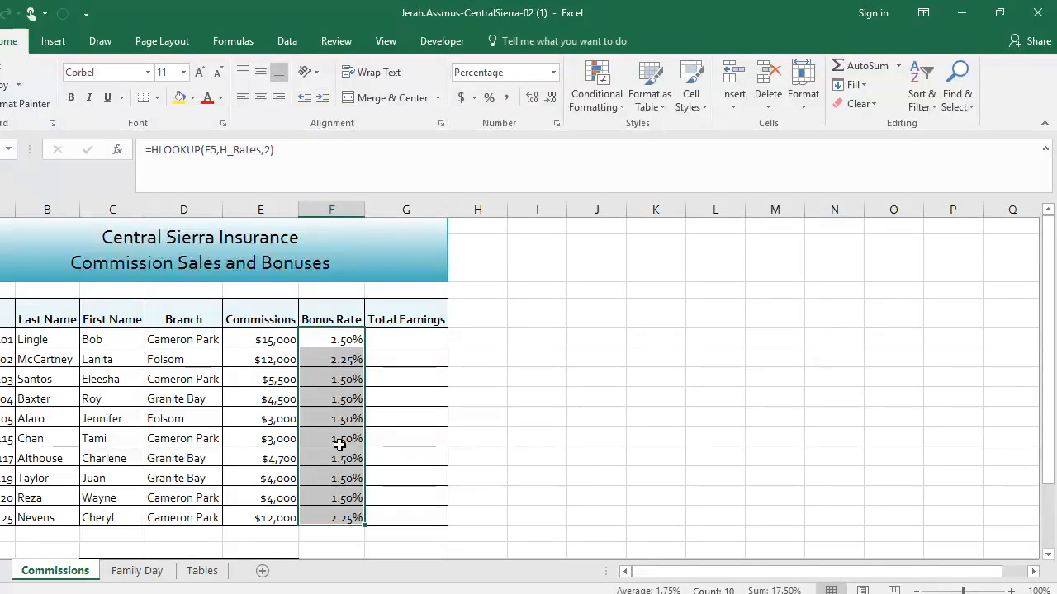
- Calculate Total Earnings in G5 with the formula =E5+(F5*E5), and copy the formula down to G14
{"action": "left_click", "coordinate": [438, 340]}
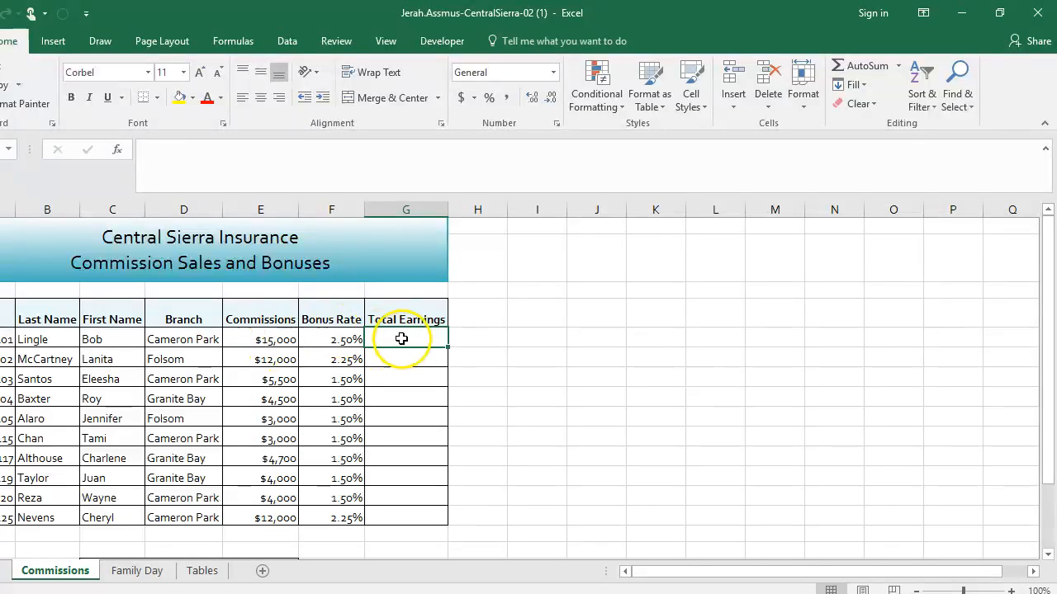
{"action": "type", "text": "="}
{"action": "left_click", "coordinate": [284, 338]}
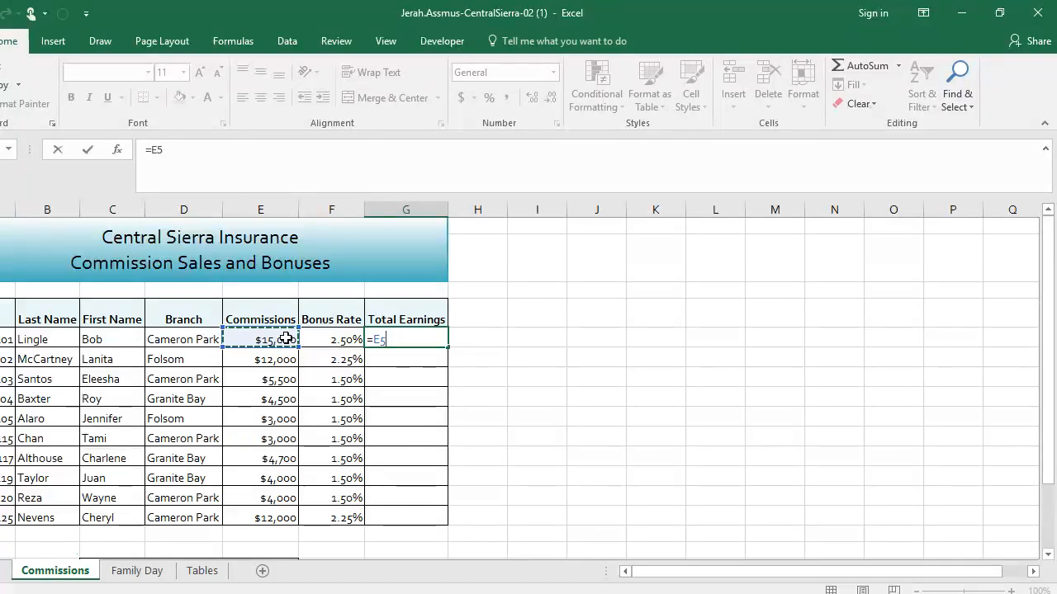
{"action": "type", "text": "+"}
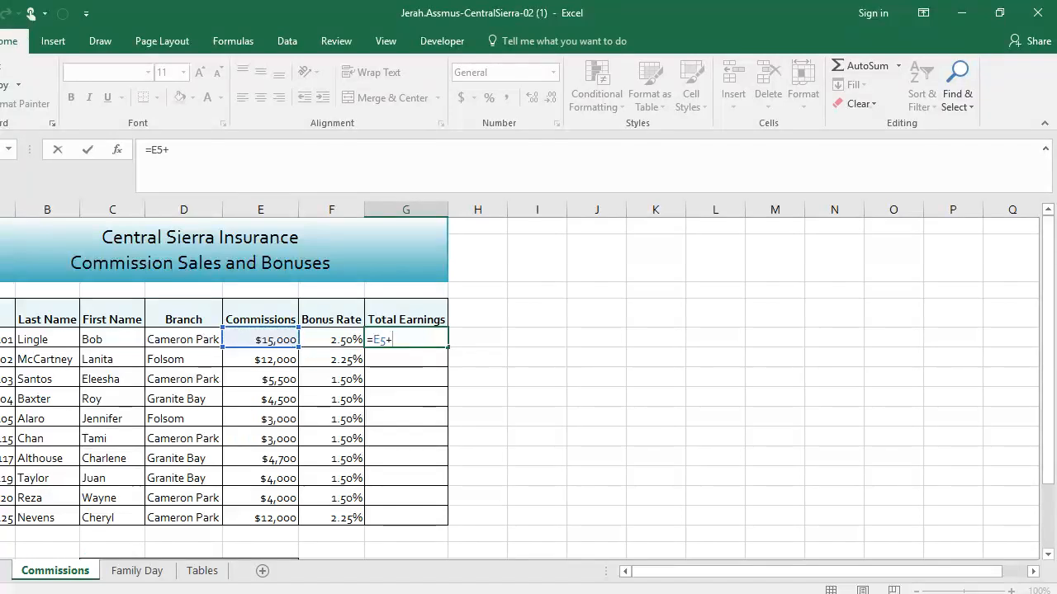
{"action": "type", "text": "("}
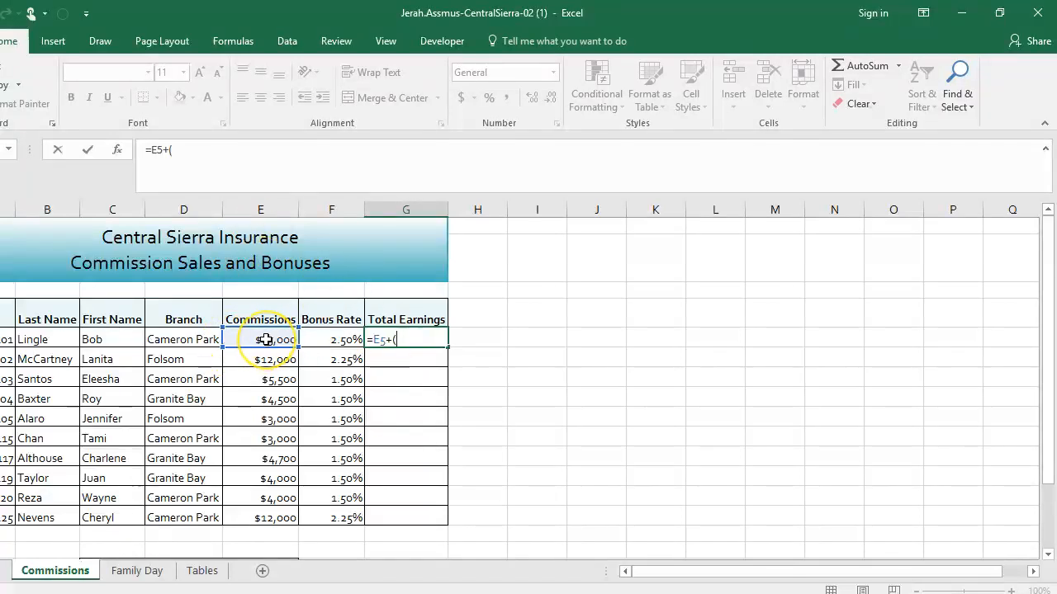
{"action": "left_click", "coordinate": [346, 341]}
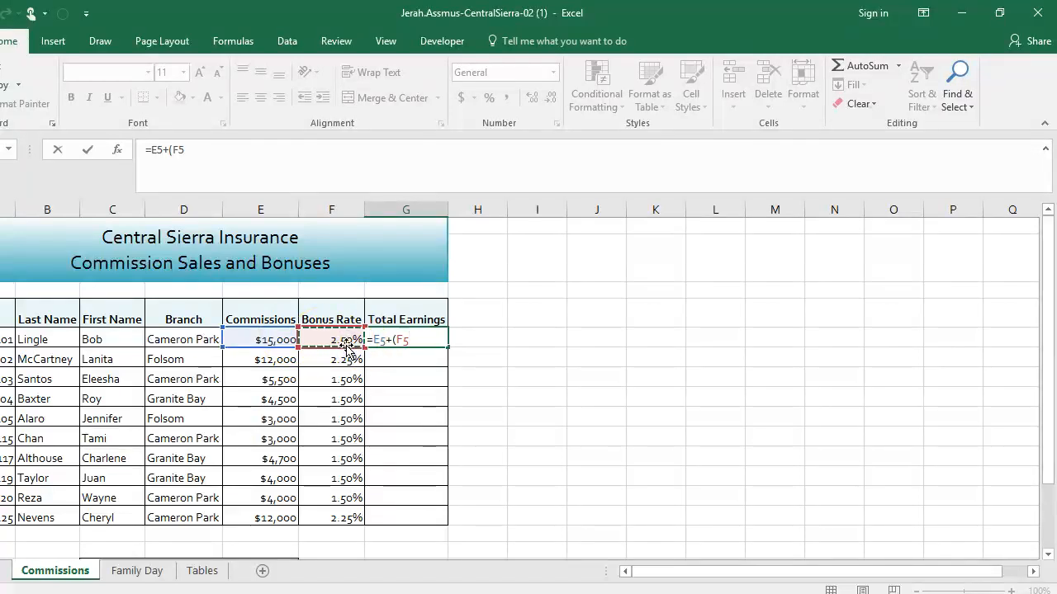
{"action": "type", "text": "*"}
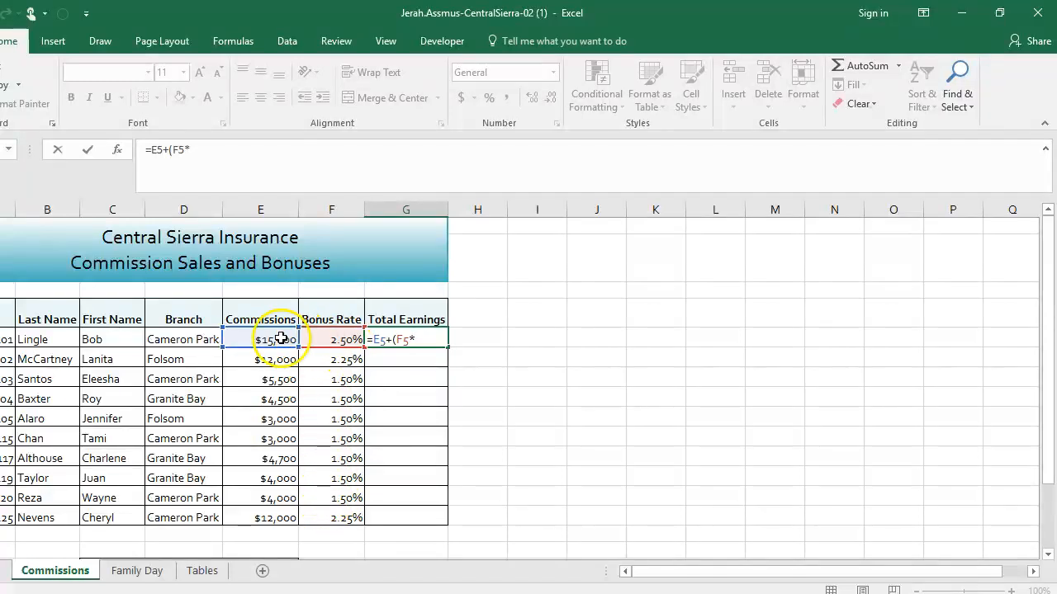
{"action": "left_click", "coordinate": [275, 338]}
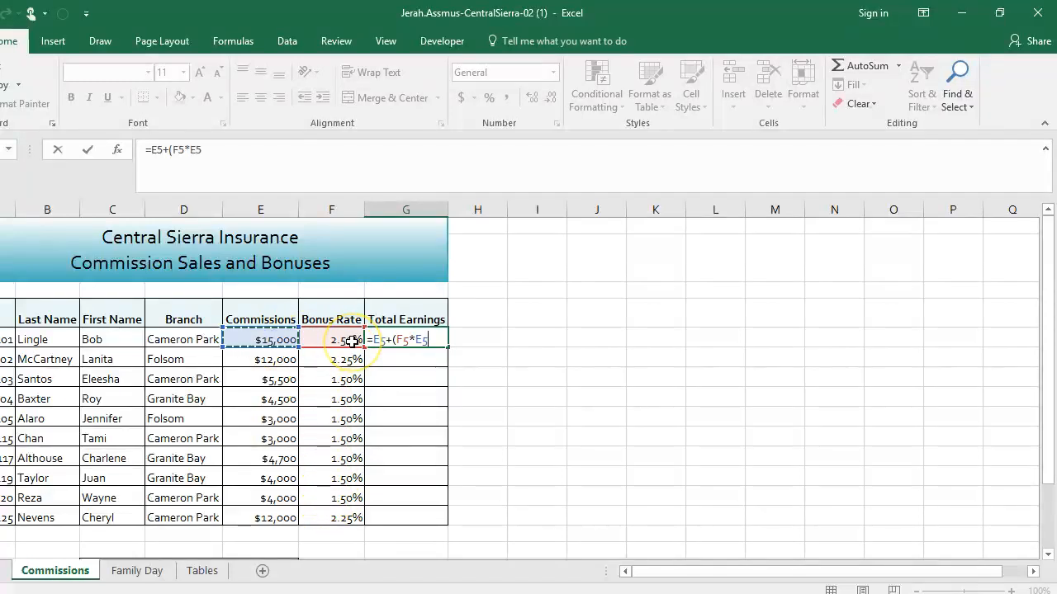
{"action": "type", "text": ")"}
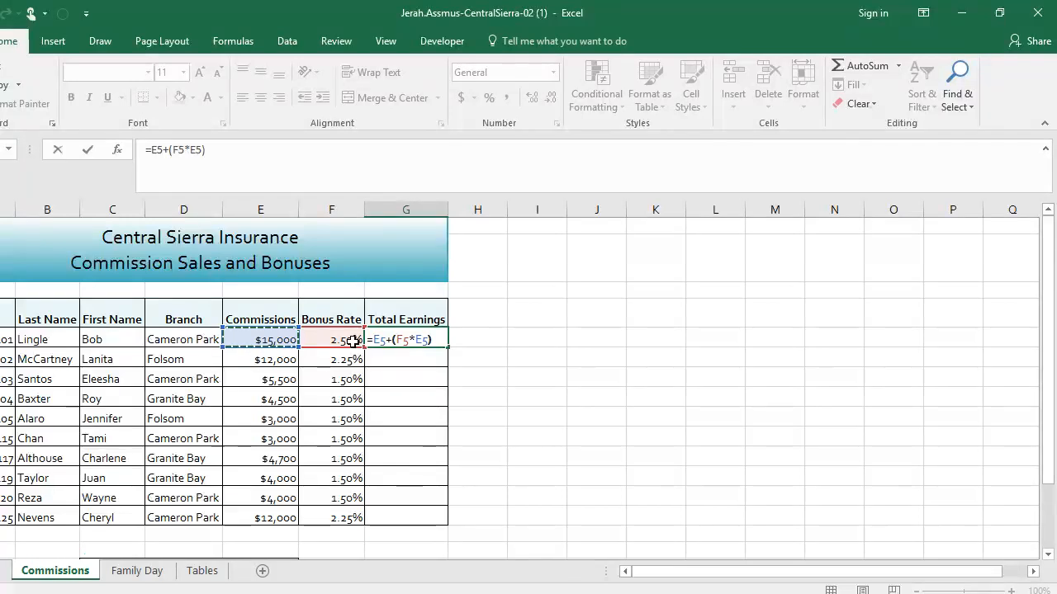
{"action": "key", "text": "Return"}
{"action": "left_click", "coordinate": [435, 341]}
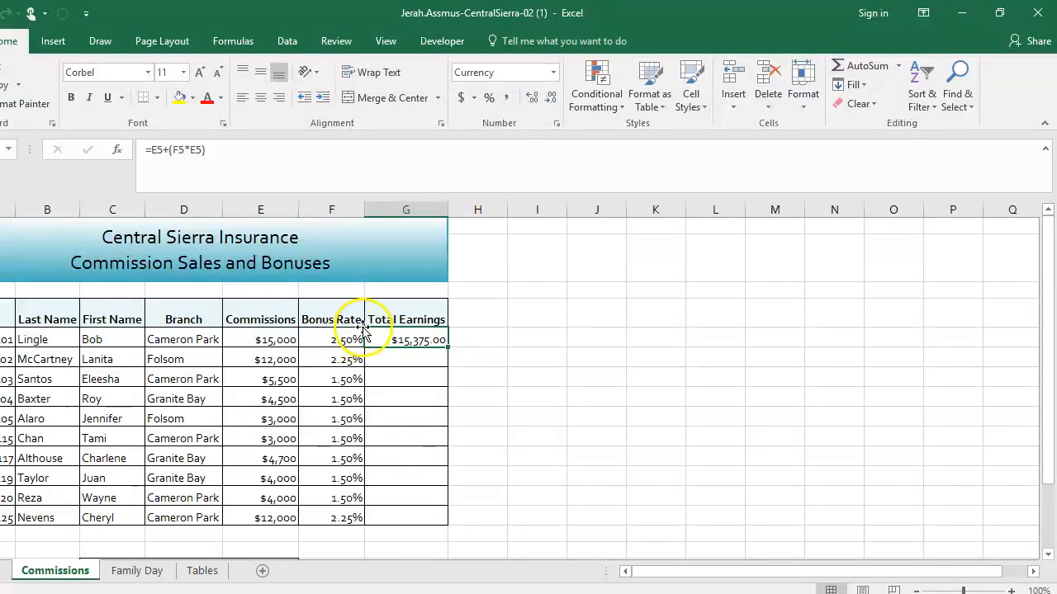
{"action": "left_click_drag", "start_coordinate": [448, 348], "coordinate": [427, 523]}
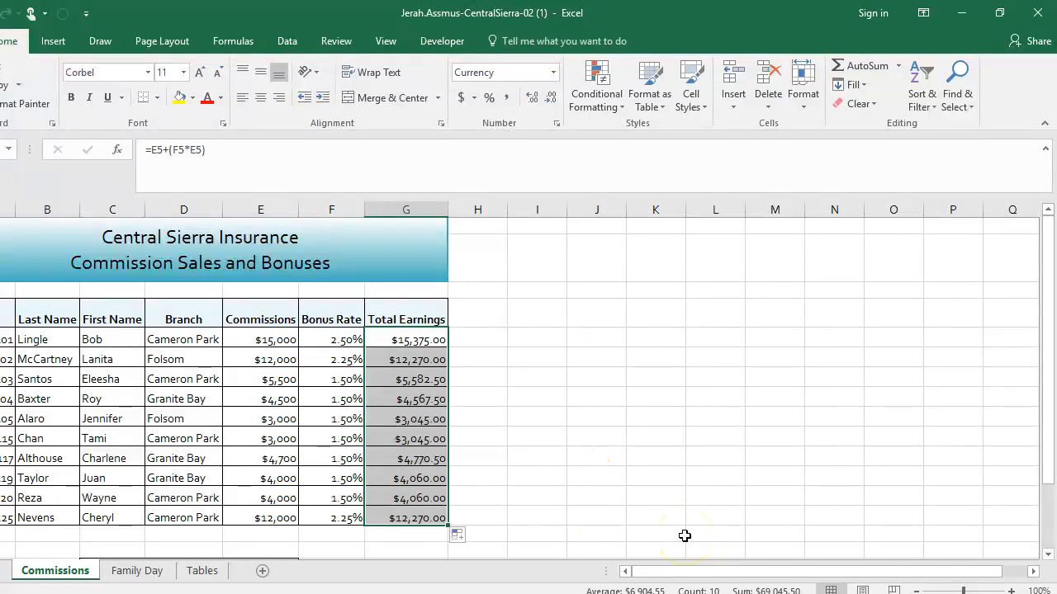
- Start a SUMIF function in E18, the Cameron Park cell of the Branch Totals table
{"action": "scroll", "coordinate": [567, 430], "scroll_direction": "down", "scroll_amount": 2}
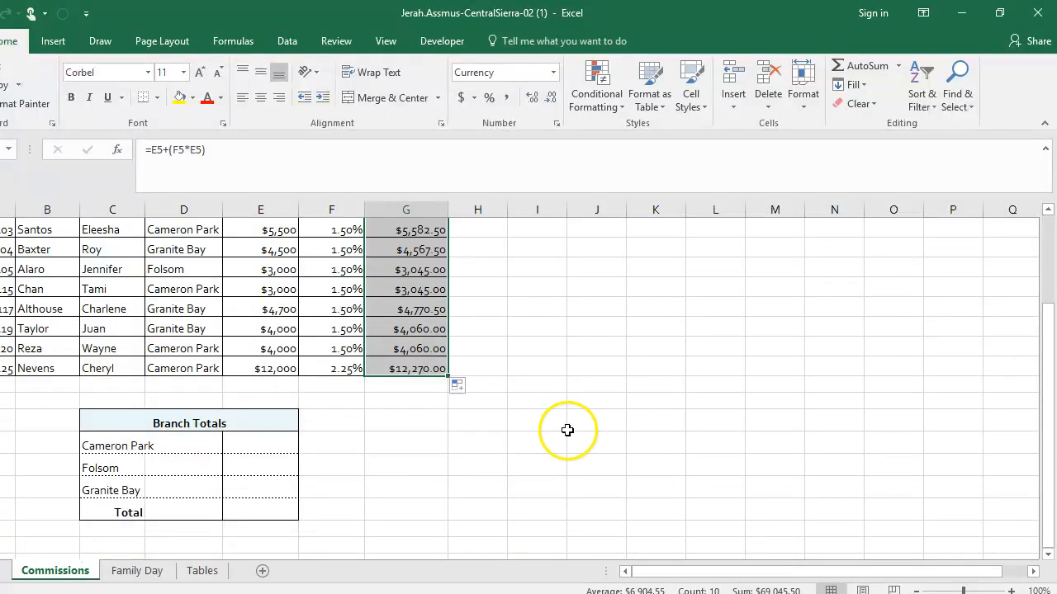
{"action": "left_click", "coordinate": [206, 443]}
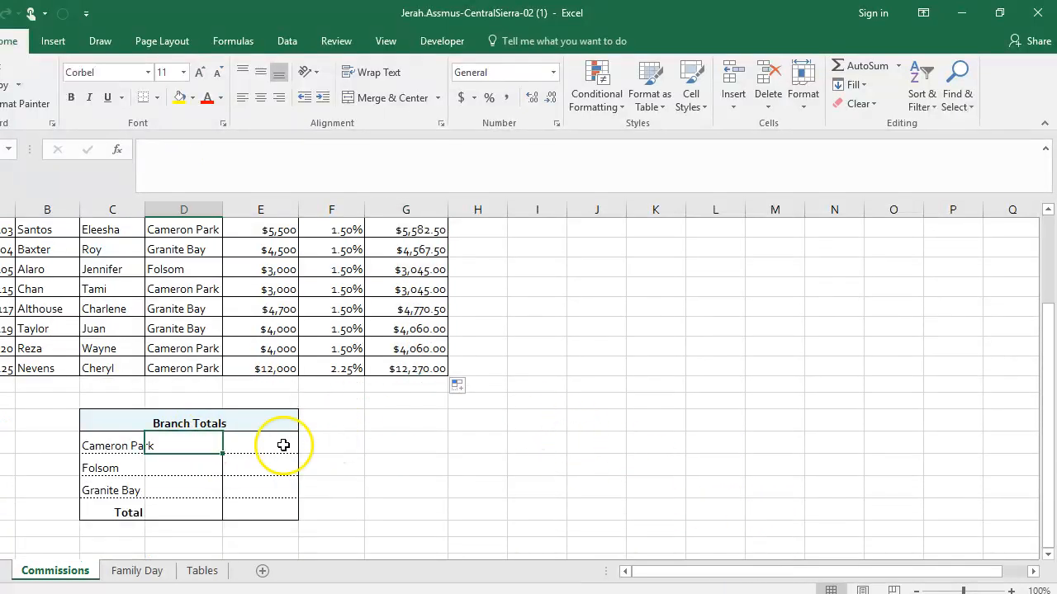
{"action": "left_click", "coordinate": [283, 445]}
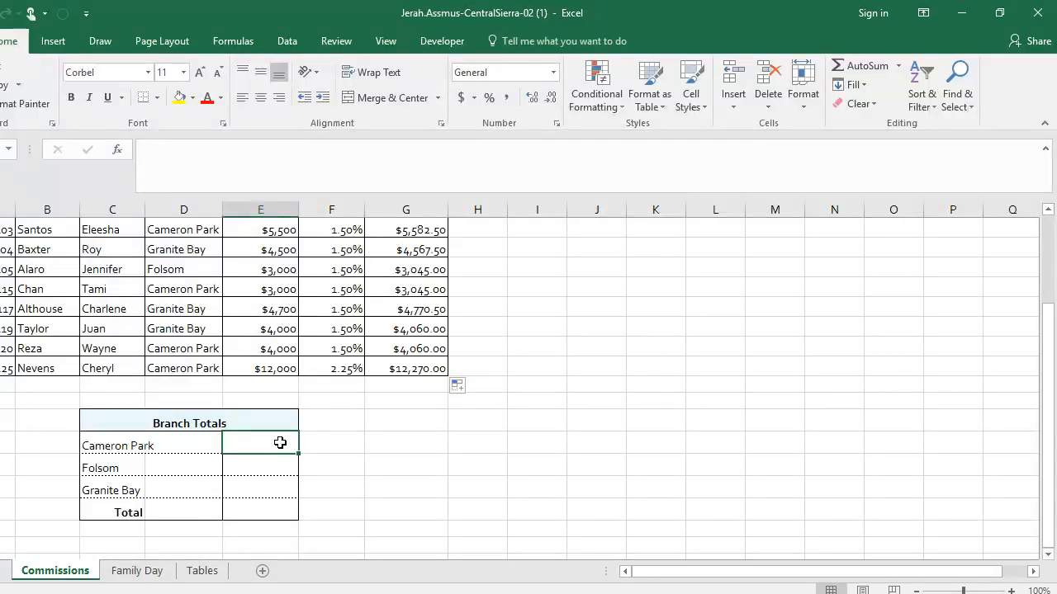
{"action": "left_click", "coordinate": [233, 40]}
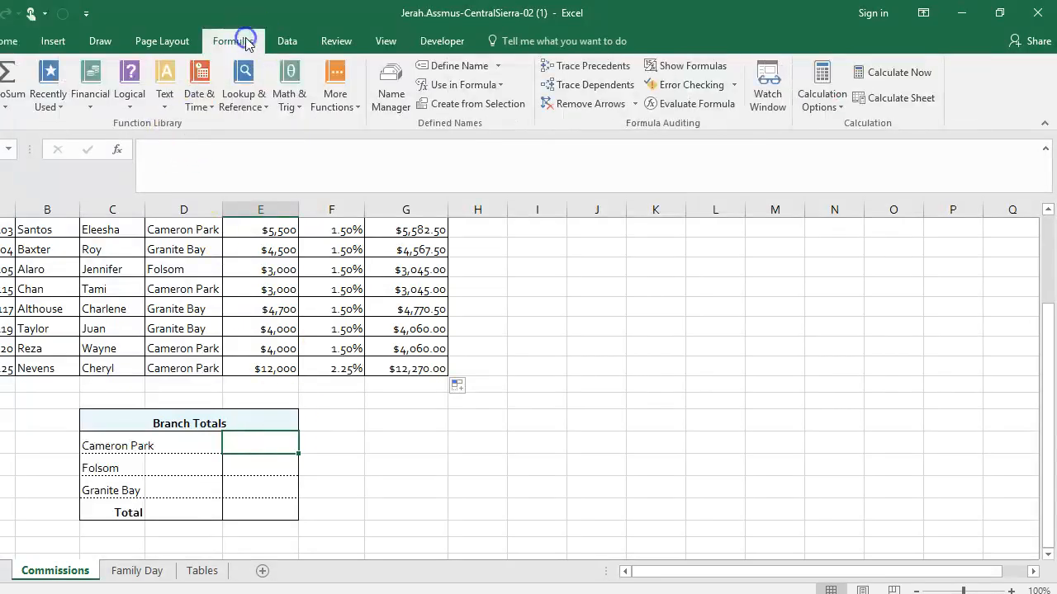
{"action": "left_click", "coordinate": [299, 100]}
{"action": "scroll", "coordinate": [345, 363], "scroll_direction": "down", "scroll_amount": 4}
{"action": "scroll", "coordinate": [343, 380], "scroll_direction": "down", "scroll_amount": 12}
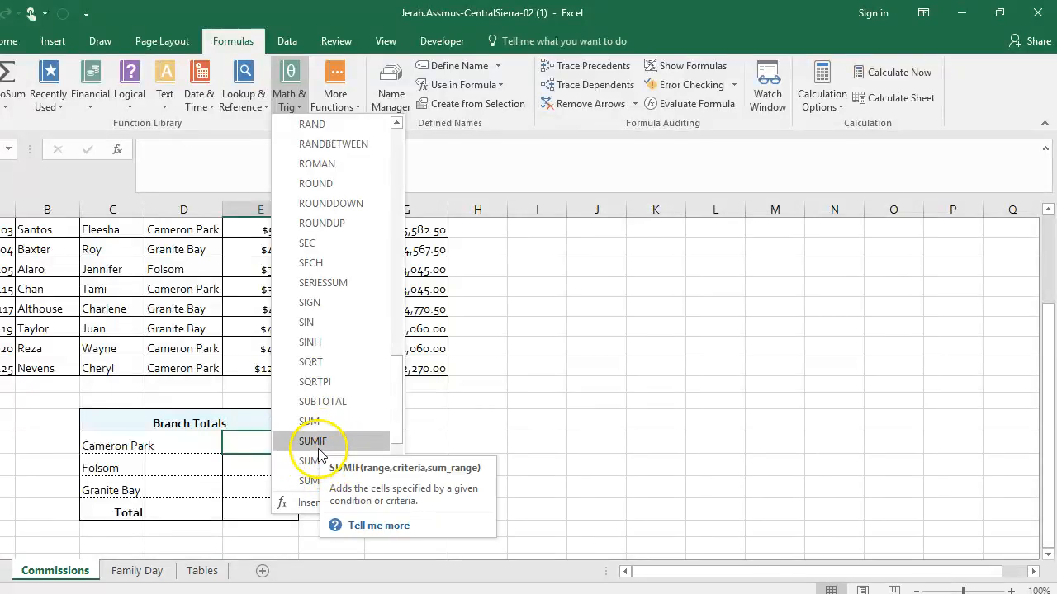
{"action": "left_click", "coordinate": [313, 440]}
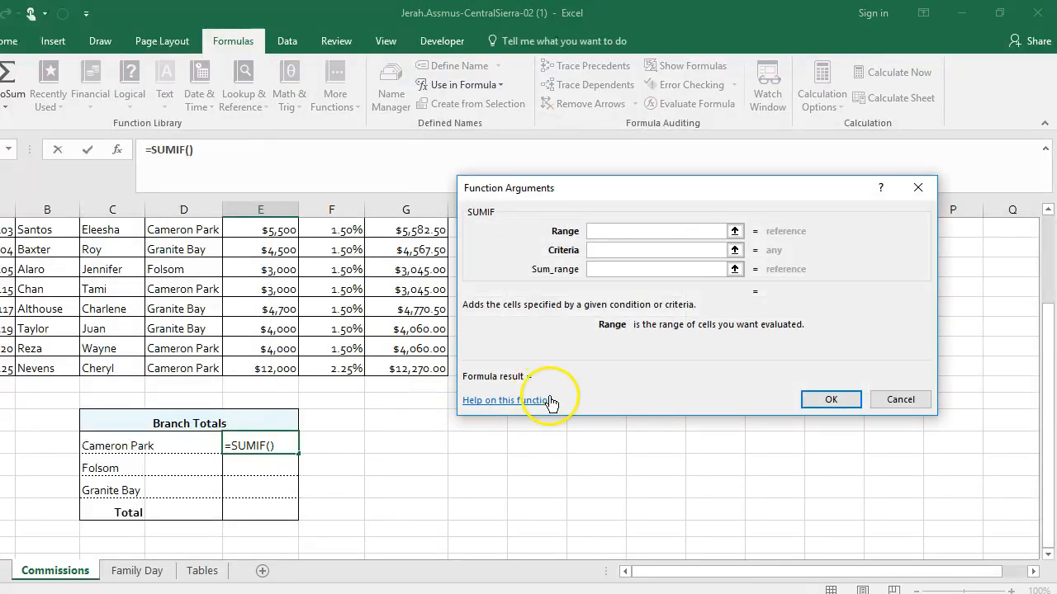
- Set the SUMIF range to the absolute reference $D$5:$D$14 and the criteria to C18
{"action": "left_click_drag", "start_coordinate": [653, 184], "coordinate": [682, 210]}
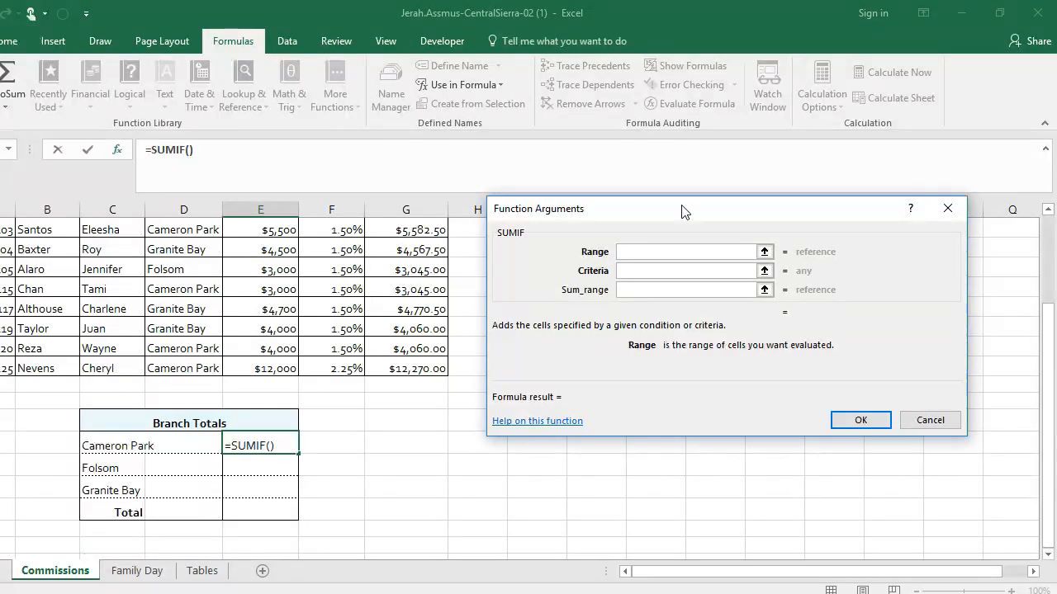
{"action": "scroll", "coordinate": [207, 309], "scroll_direction": "up", "scroll_amount": 3}
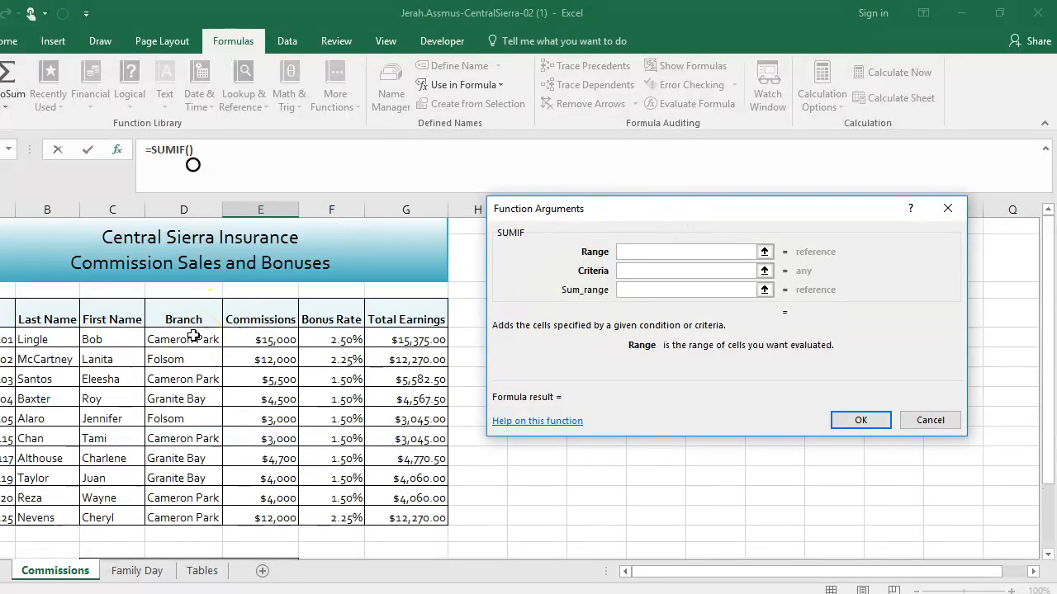
{"action": "left_click_drag", "start_coordinate": [191, 336], "coordinate": [183, 518]}
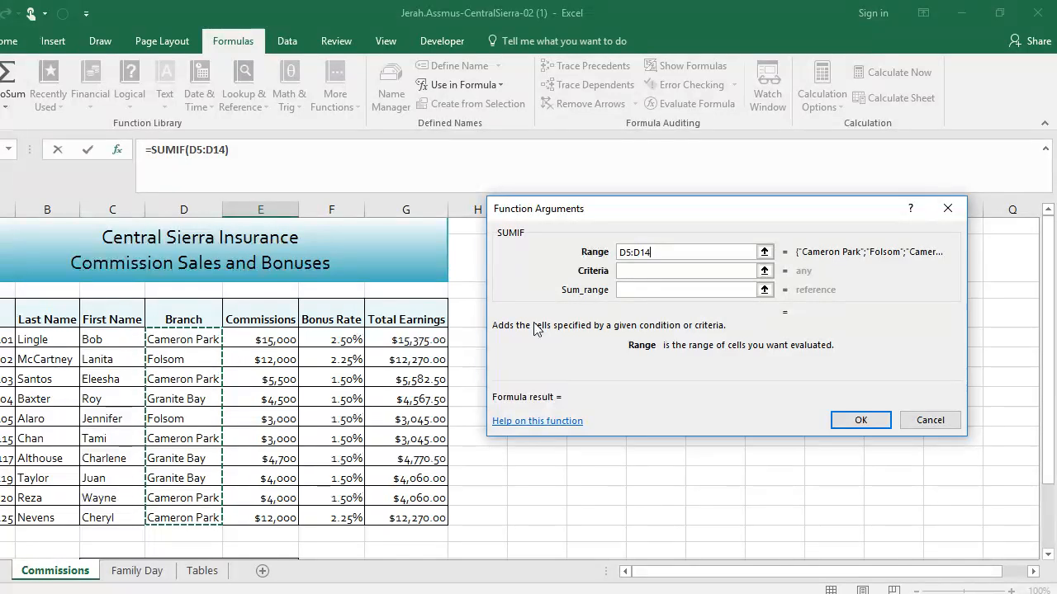
{"action": "key", "text": "F4"}
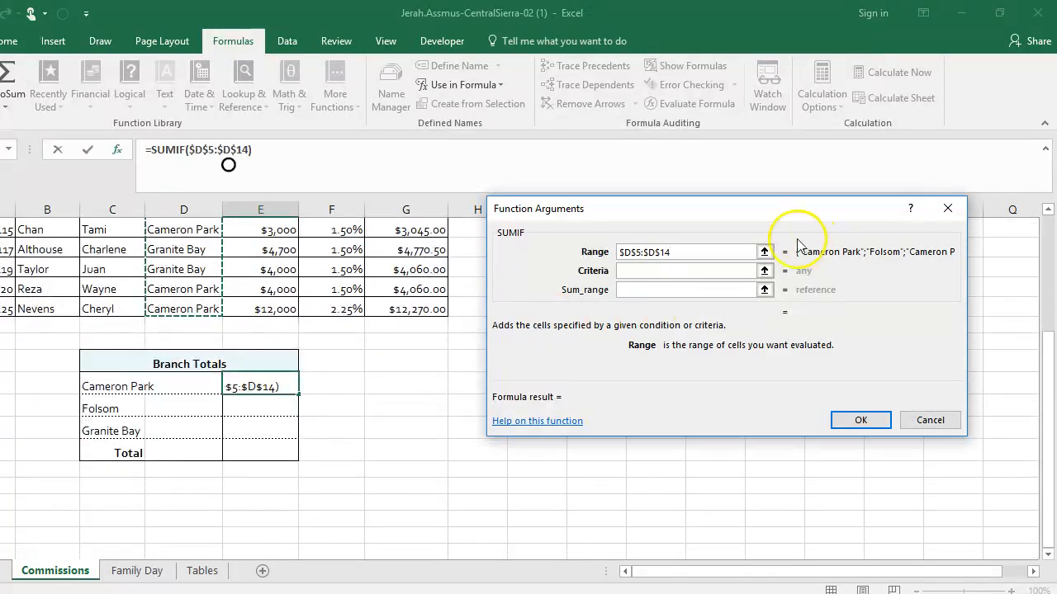
{"action": "left_click", "coordinate": [656, 269]}
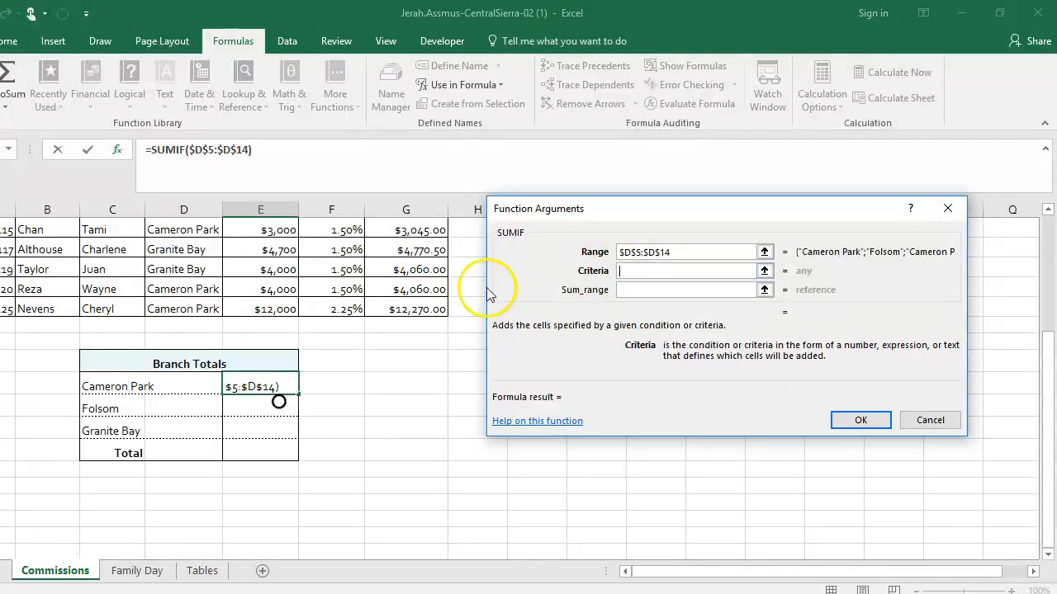
{"action": "left_click", "coordinate": [112, 384]}
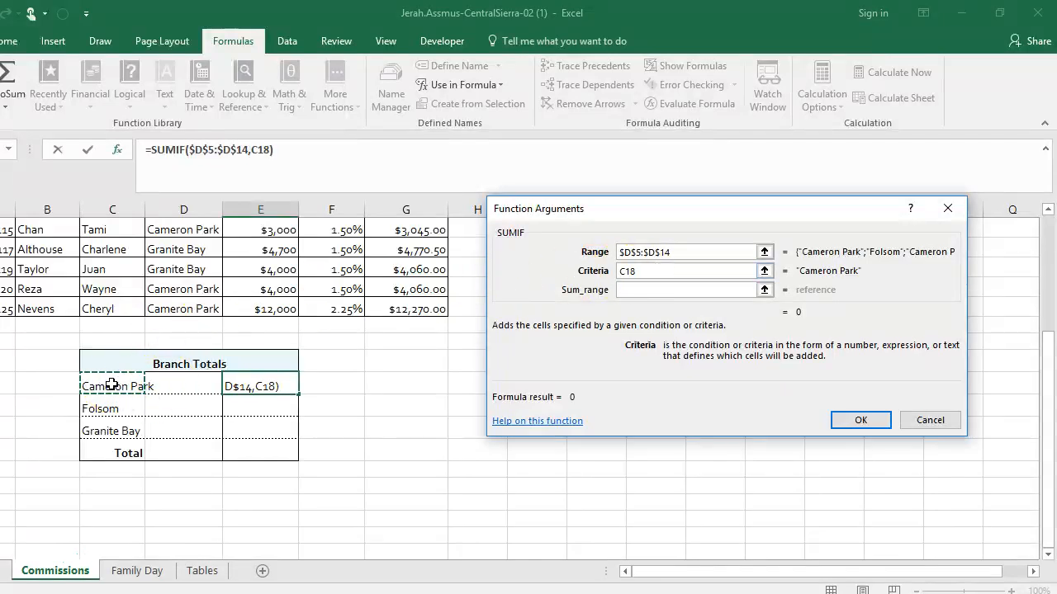
- Set the SUMIF sum range to the absolute reference $G$5:$G$14, and insert the function
{"action": "left_click", "coordinate": [652, 288]}
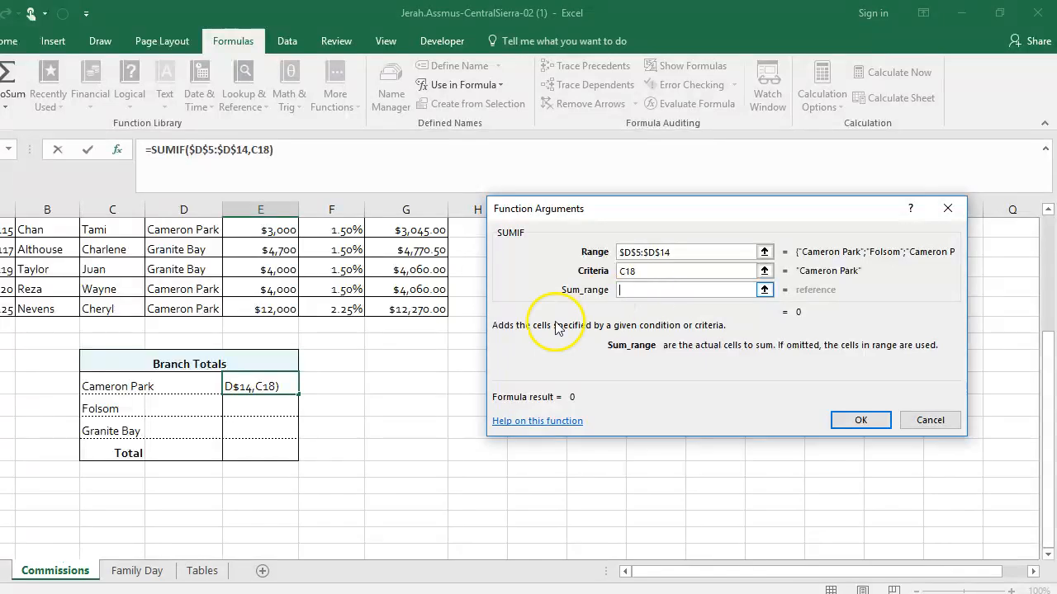
{"action": "scroll", "coordinate": [426, 331], "scroll_direction": "up", "scroll_amount": 4}
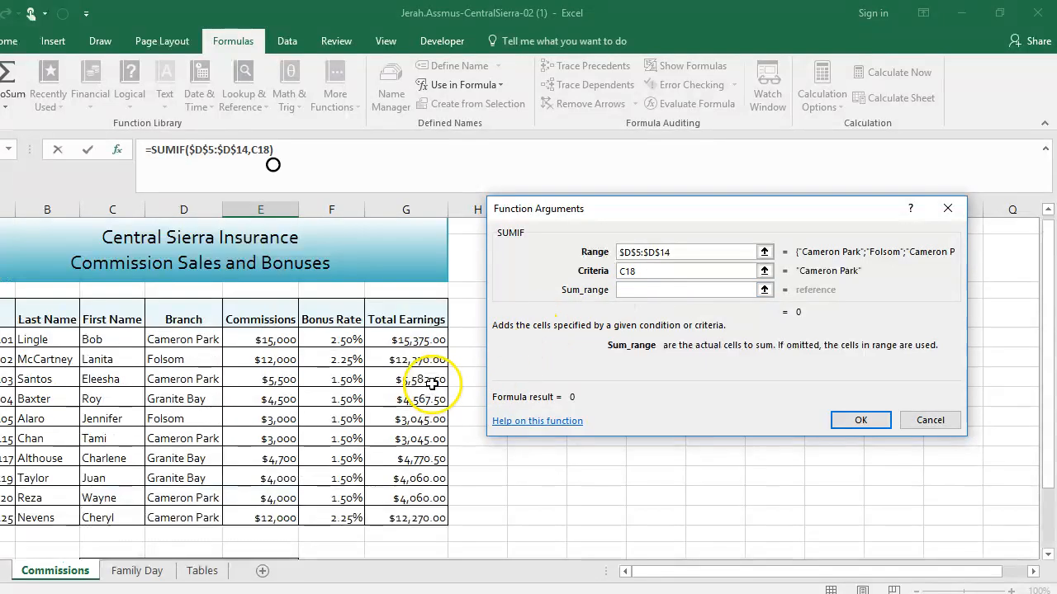
{"action": "left_click", "coordinate": [412, 337]}
{"action": "left_click_drag", "start_coordinate": [412, 337], "coordinate": [423, 516]}
{"action": "scroll", "coordinate": [519, 477], "scroll_direction": "down", "scroll_amount": 4}
{"action": "scroll", "coordinate": [213, 420], "scroll_direction": "up", "scroll_amount": 2}
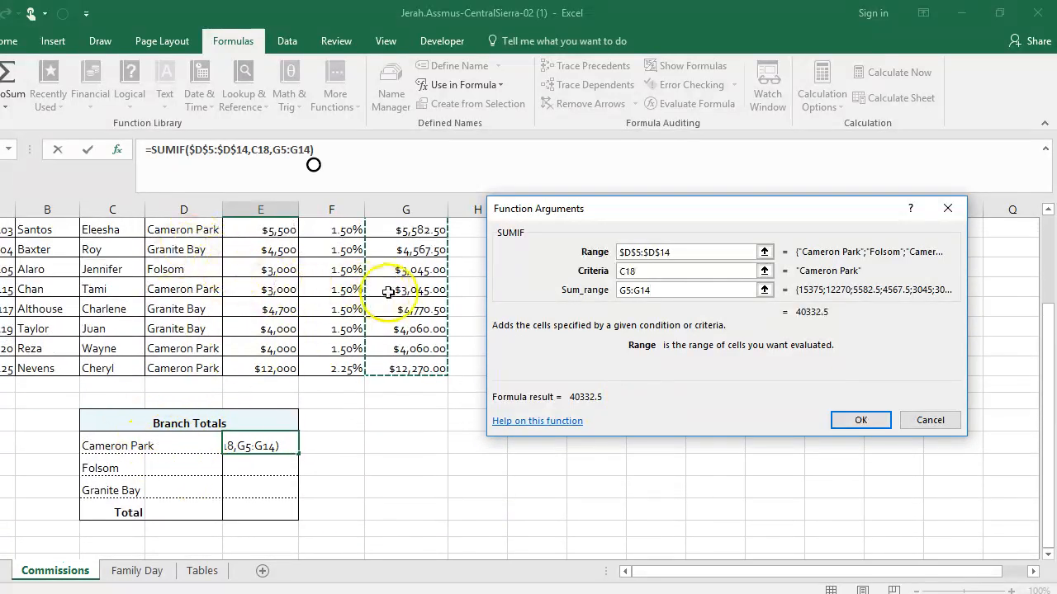
{"action": "scroll", "coordinate": [412, 289], "scroll_direction": "up", "scroll_amount": 2}
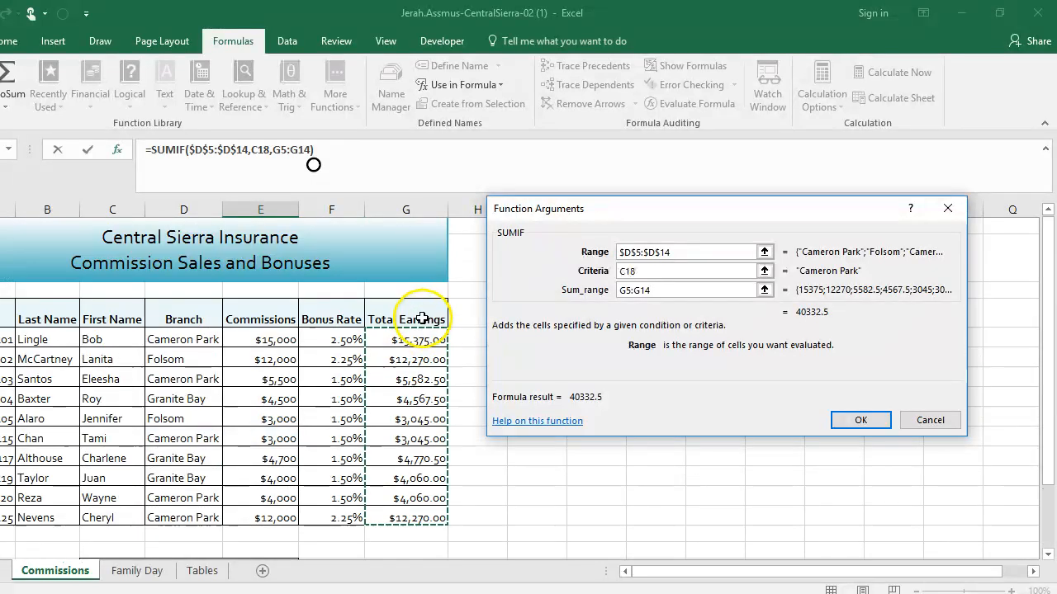
{"action": "scroll", "coordinate": [412, 372], "scroll_direction": "down", "scroll_amount": 3}
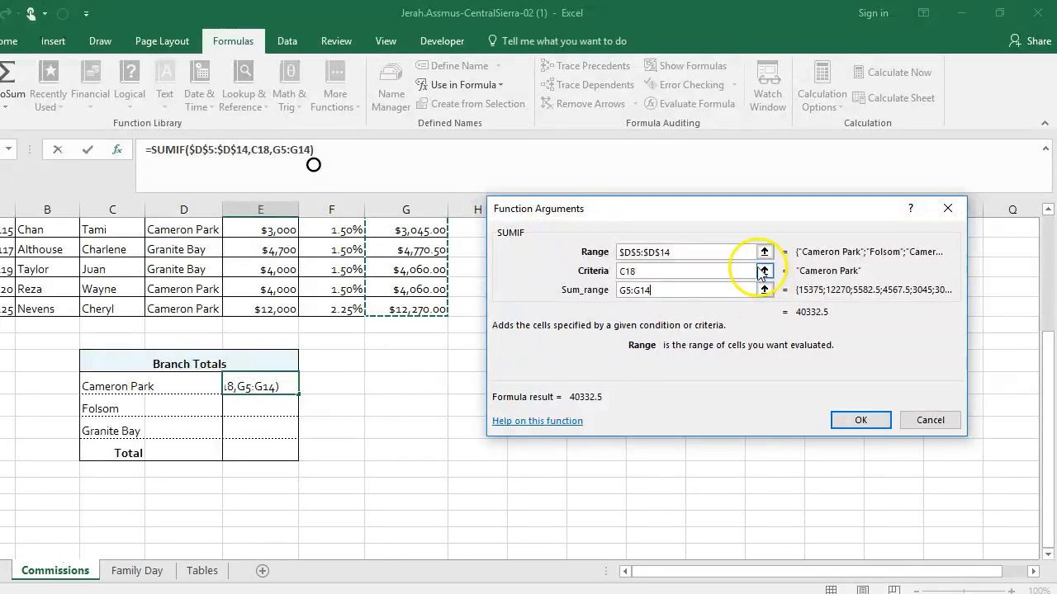
{"action": "left_click", "coordinate": [681, 288]}
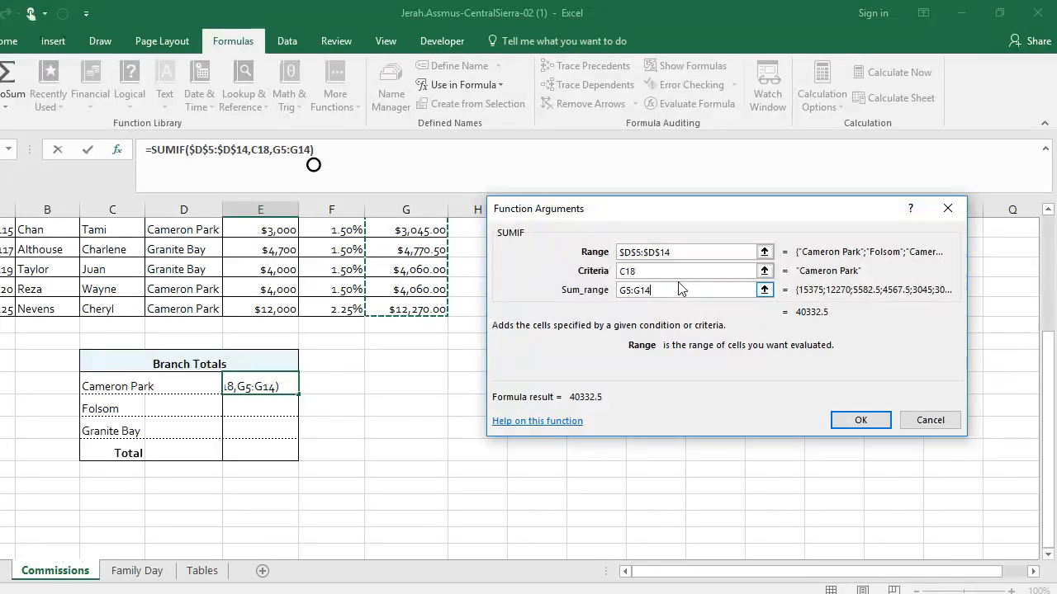
{"action": "key", "text": "F4"}
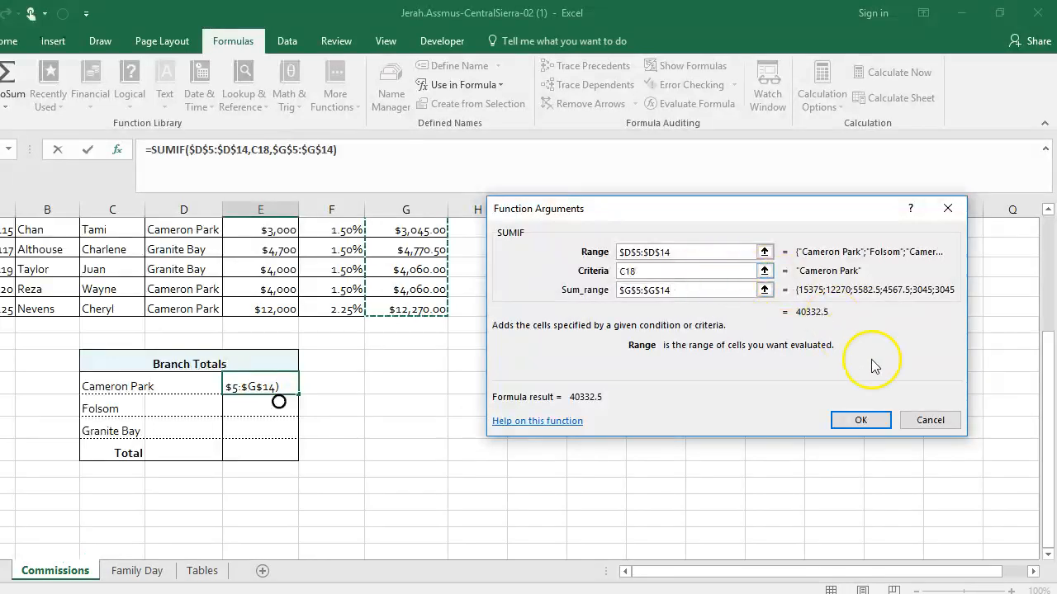
{"action": "left_click", "coordinate": [856, 421]}
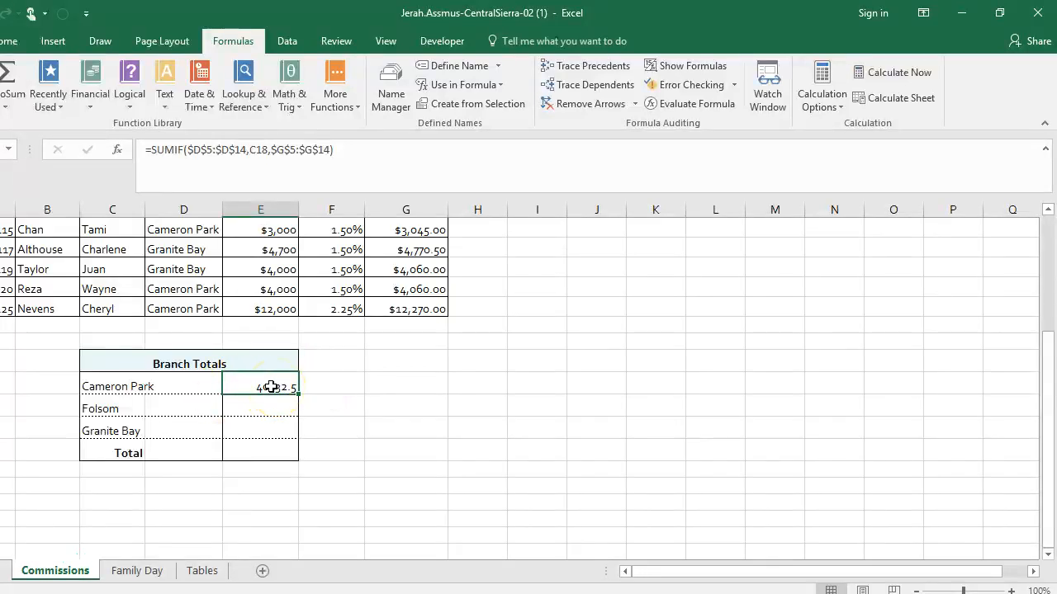
- Copy the Cameron Park SUMIF formula from E18 to the Folsom and Granite Bay cells, E19:E20
{"action": "left_click", "coordinate": [15, 41]}
{"action": "left_click", "coordinate": [6, 84]}
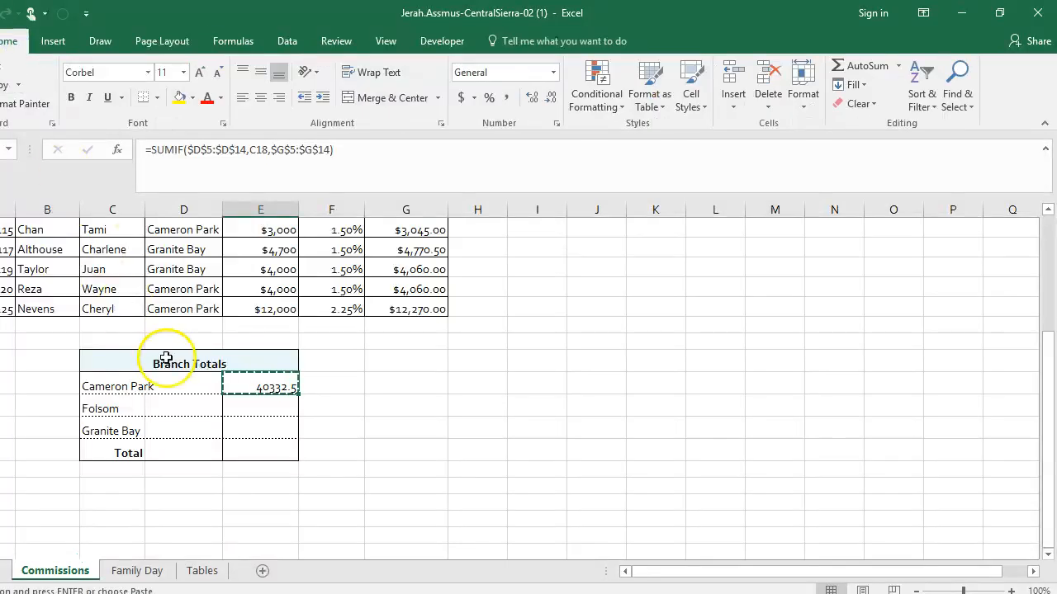
{"action": "left_click_drag", "start_coordinate": [249, 414], "coordinate": [250, 429]}
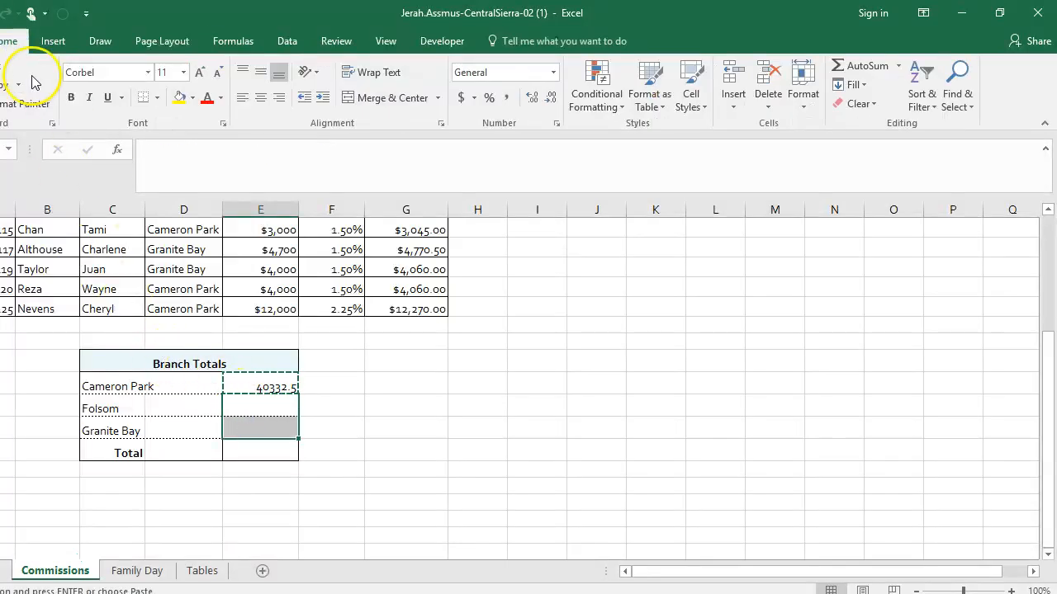
{"action": "left_click", "coordinate": [0, 105]}
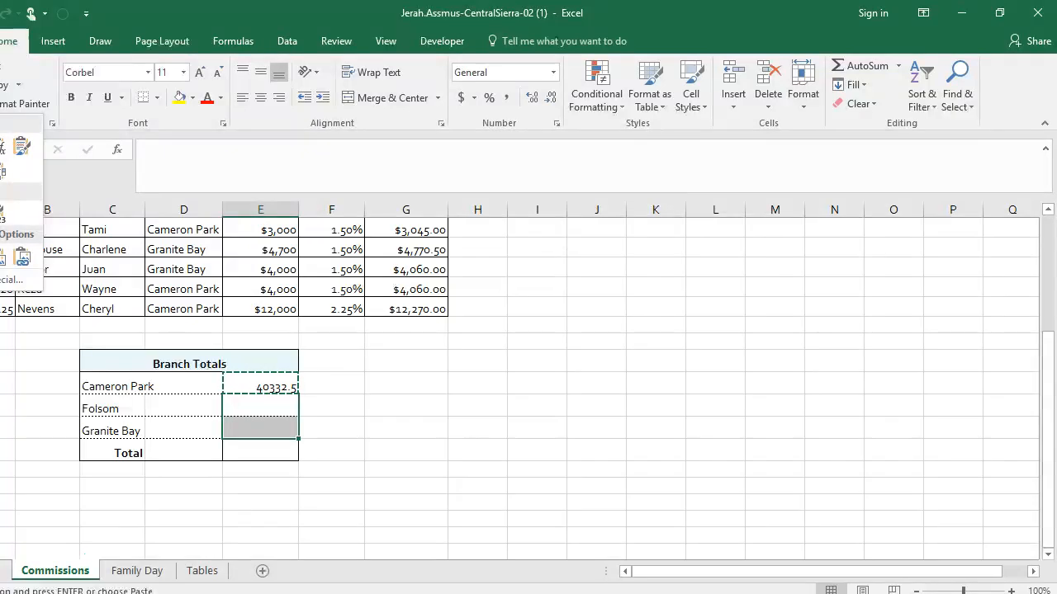
{"action": "left_click", "coordinate": [0, 147]}
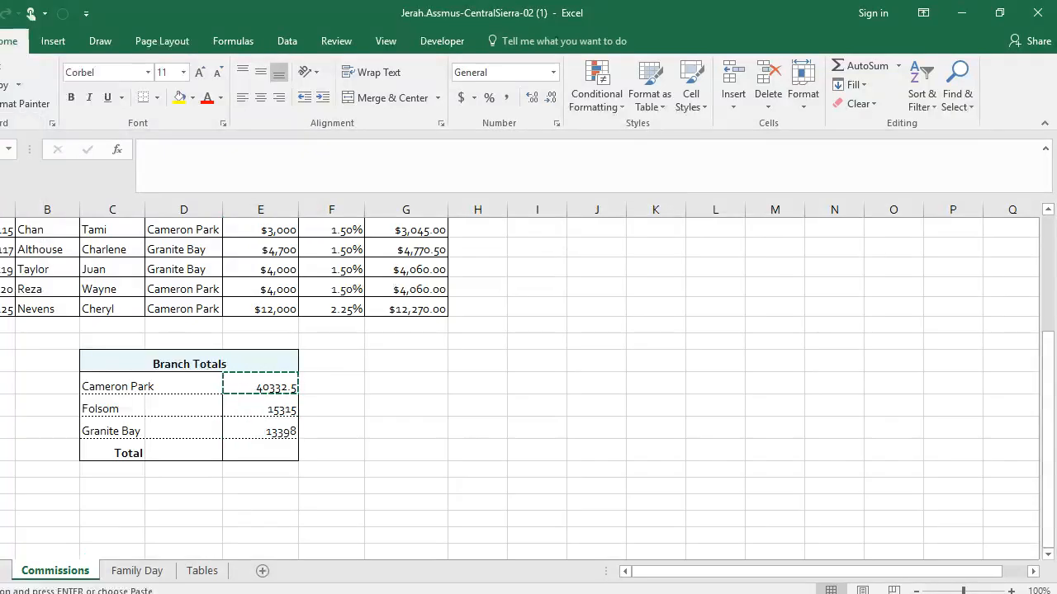
{"action": "left_click", "coordinate": [338, 389]}
- Format the three branch total amounts in E18:E20 as Currency with two decimal places and the $ symbol
{"action": "left_click", "coordinate": [272, 386]}
{"action": "left_click_drag", "start_coordinate": [273, 385], "coordinate": [273, 440]}
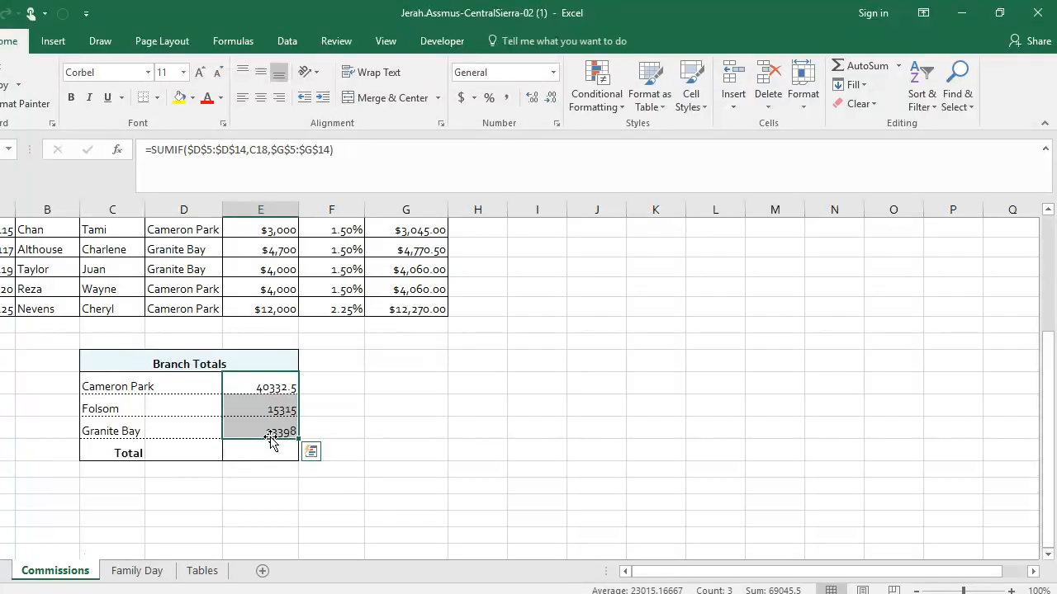
{"action": "left_click", "coordinate": [557, 122]}
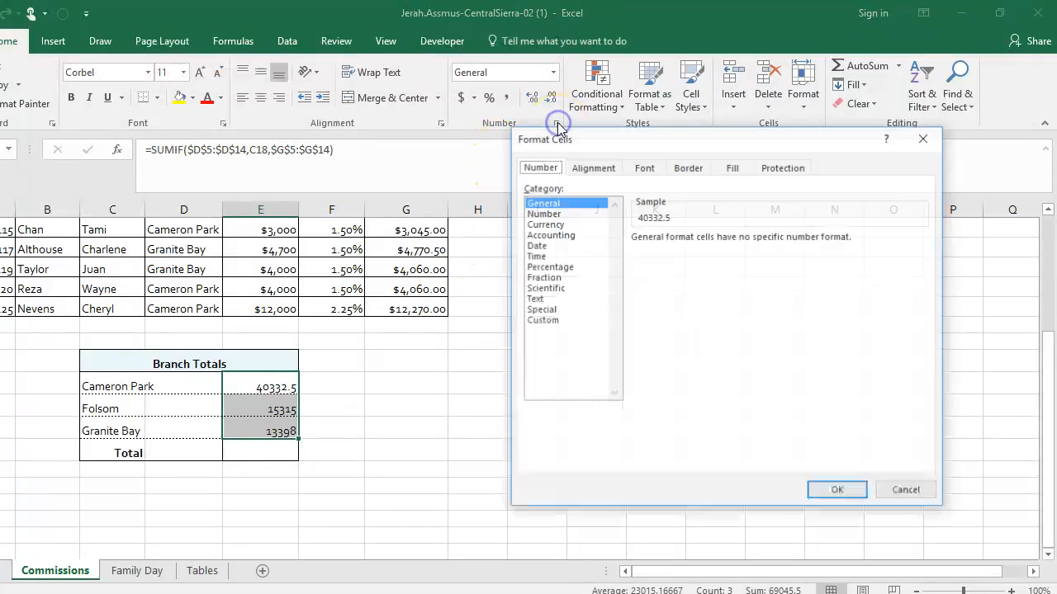
{"action": "left_click", "coordinate": [557, 225]}
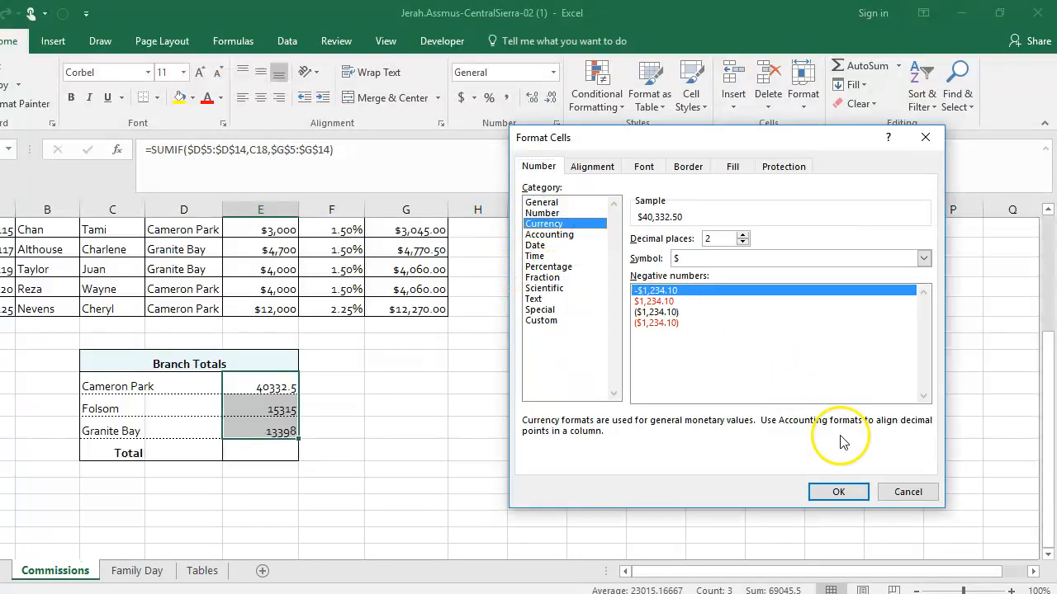
{"action": "left_click", "coordinate": [835, 492]}
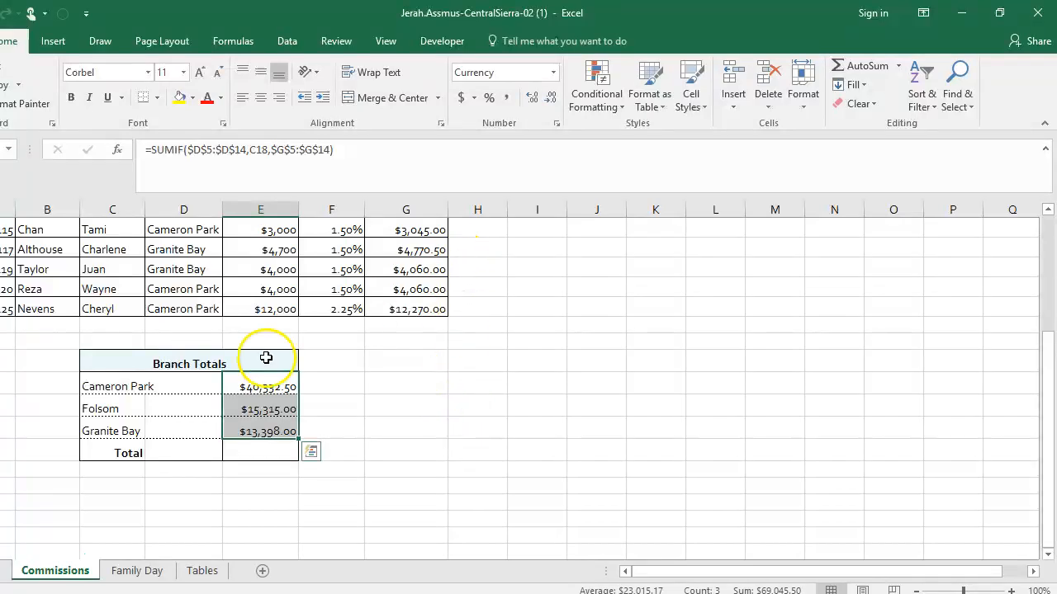
- Review the SUMIF formulas and number formats of the Cameron Park, Folsom and Granite Bay totals, and the available accounting currency options
{"action": "left_click", "coordinate": [335, 386]}
{"action": "left_click", "coordinate": [263, 388]}
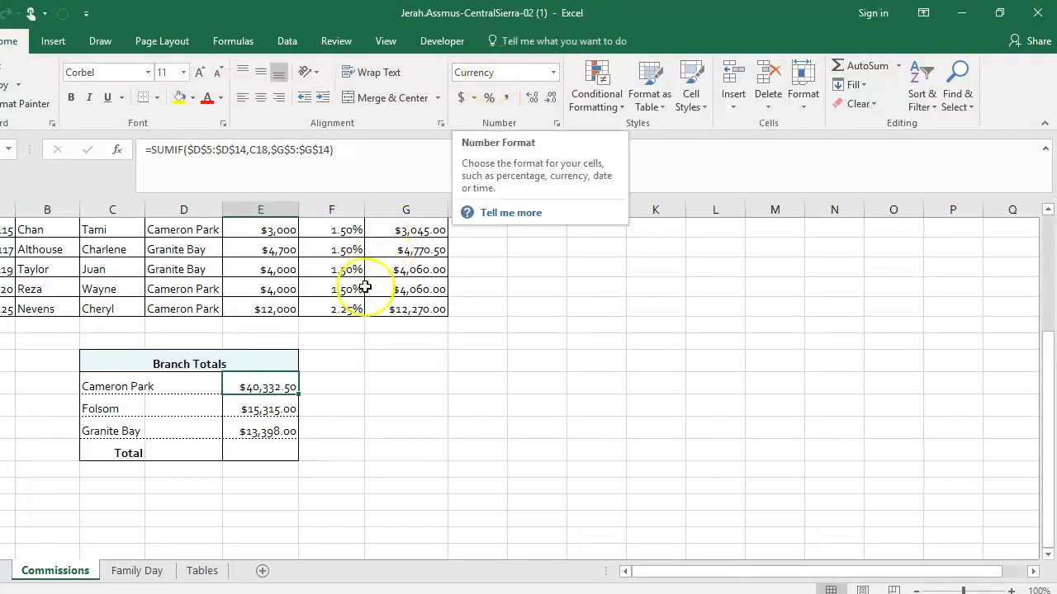
{"action": "left_click_drag", "start_coordinate": [270, 388], "coordinate": [268, 409]}
{"action": "left_click", "coordinate": [268, 409]}
{"action": "left_click", "coordinate": [272, 429]}
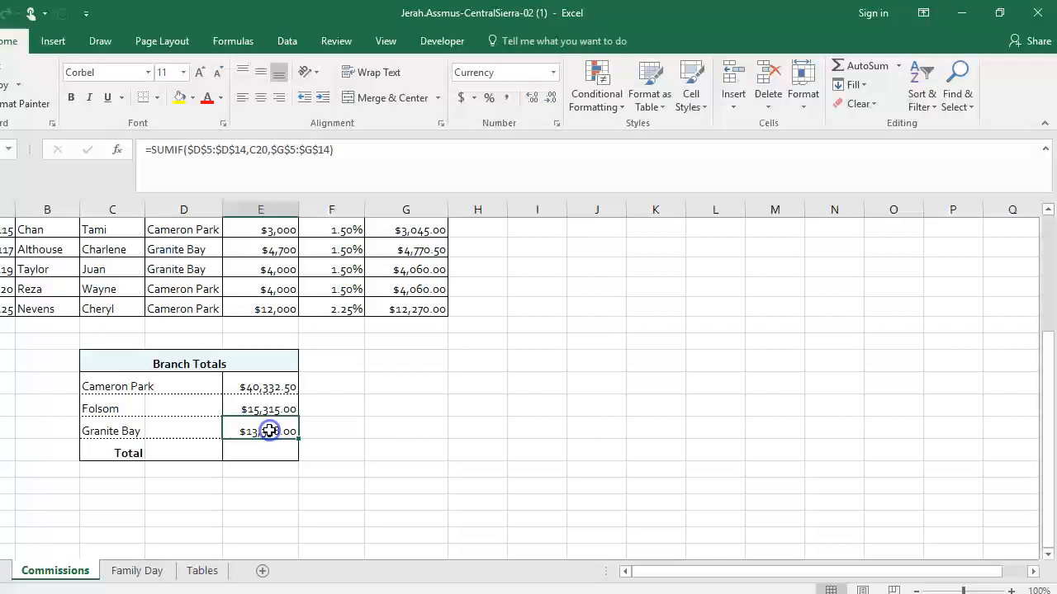
{"action": "left_click", "coordinate": [269, 388]}
{"action": "left_click", "coordinate": [266, 406]}
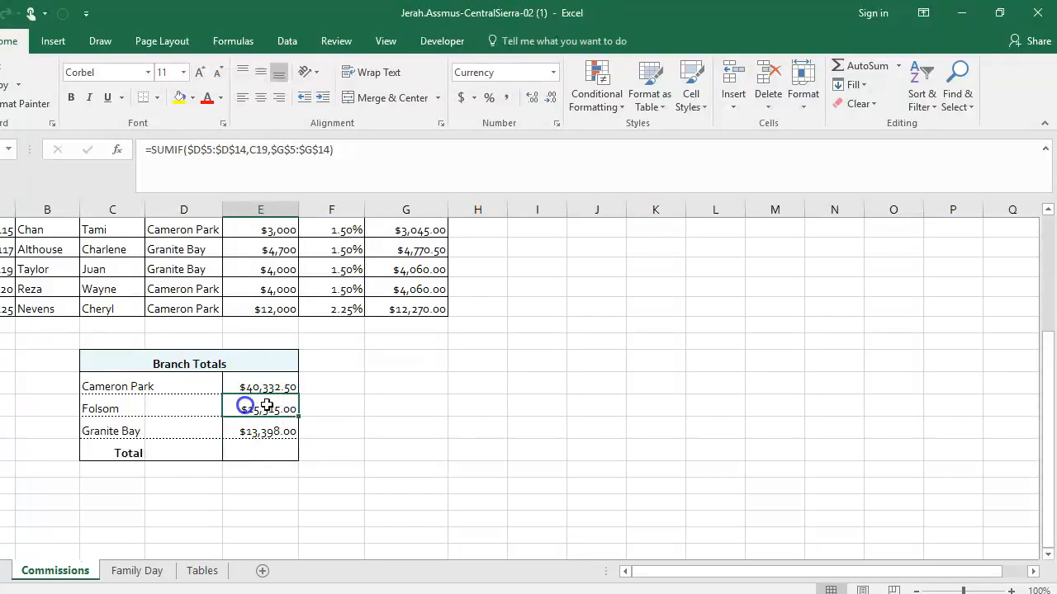
{"action": "left_click", "coordinate": [463, 99]}
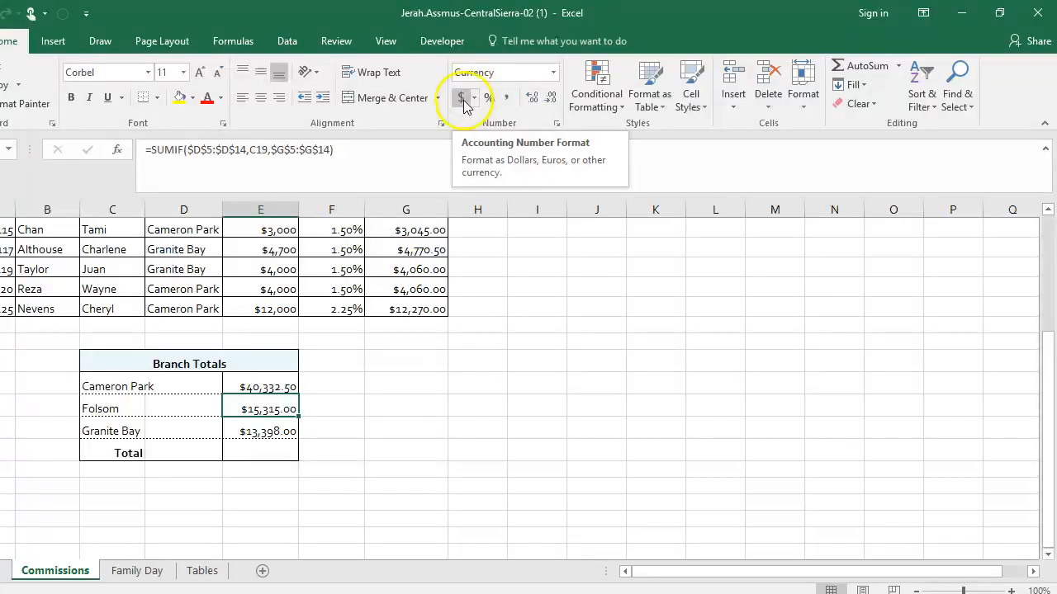
{"action": "left_click", "coordinate": [472, 99]}
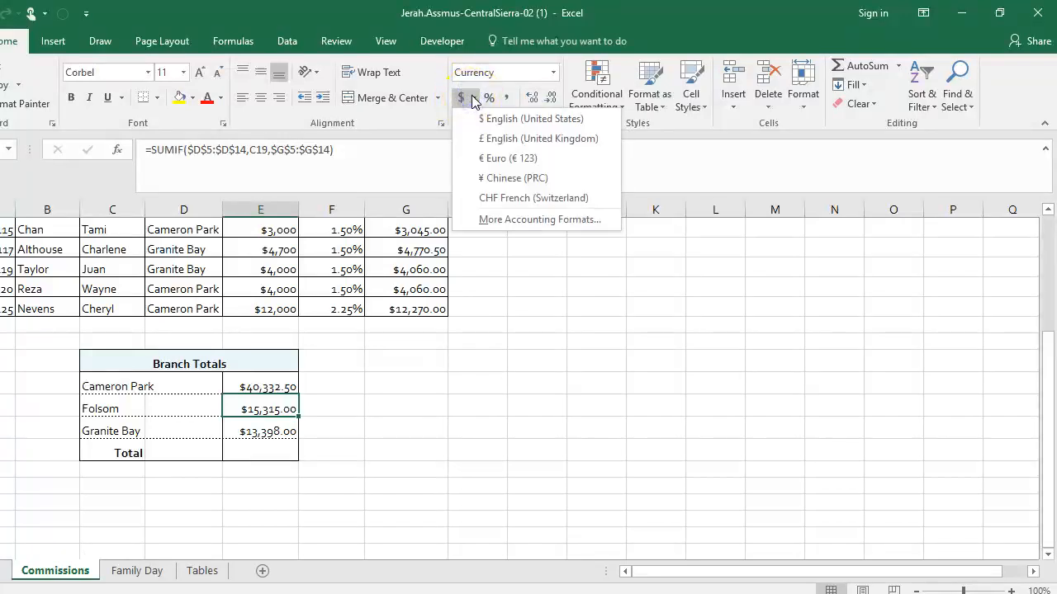
{"action": "left_click", "coordinate": [578, 128]}
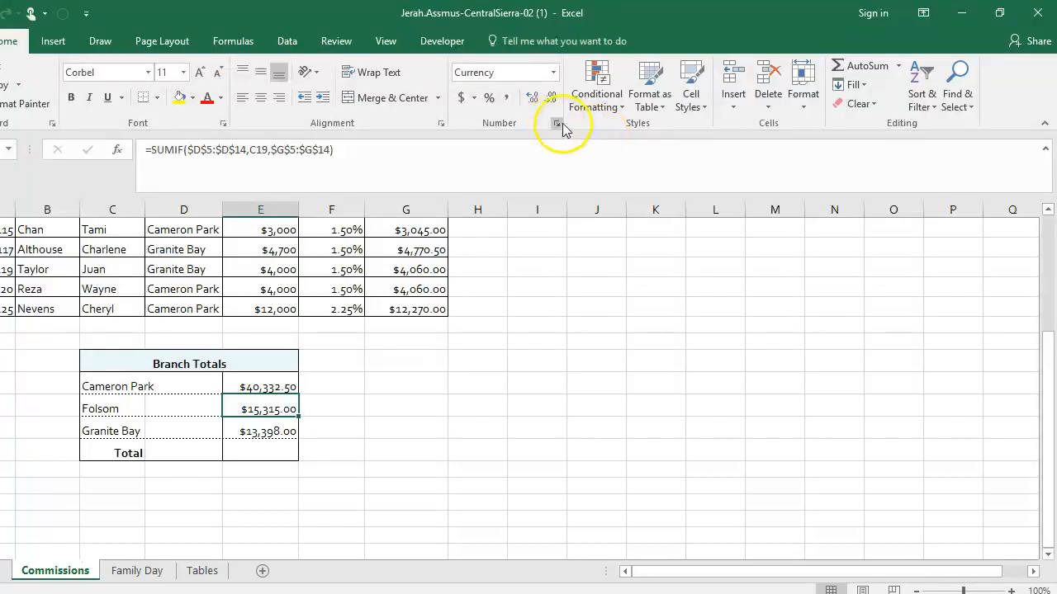
{"action": "left_click", "coordinate": [280, 385]}
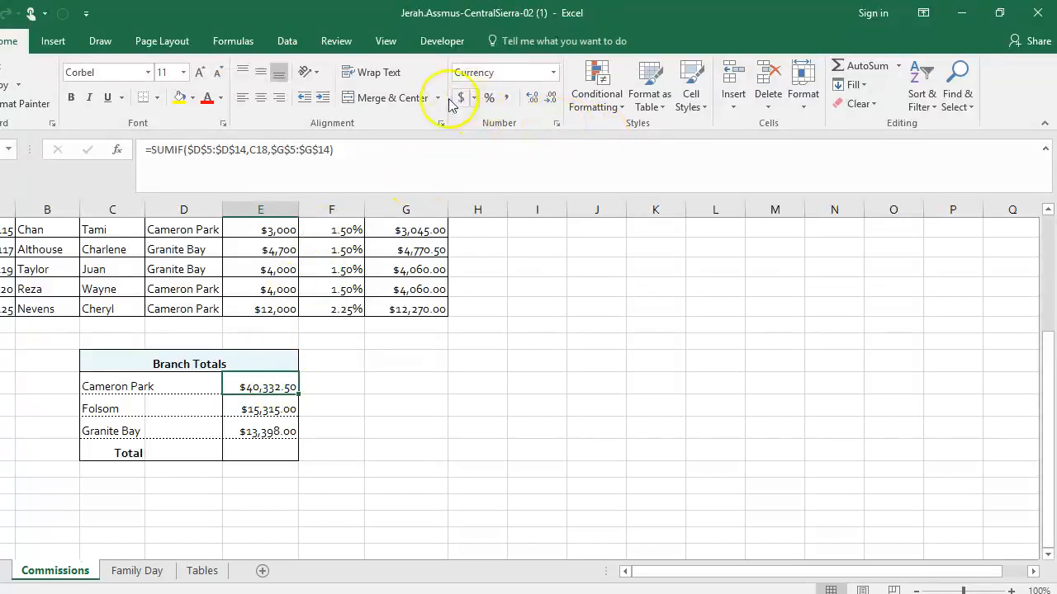
{"action": "left_click", "coordinate": [326, 402]}
{"action": "left_click", "coordinate": [263, 387]}
{"action": "left_click", "coordinate": [259, 406]}
{"action": "left_click", "coordinate": [264, 429]}
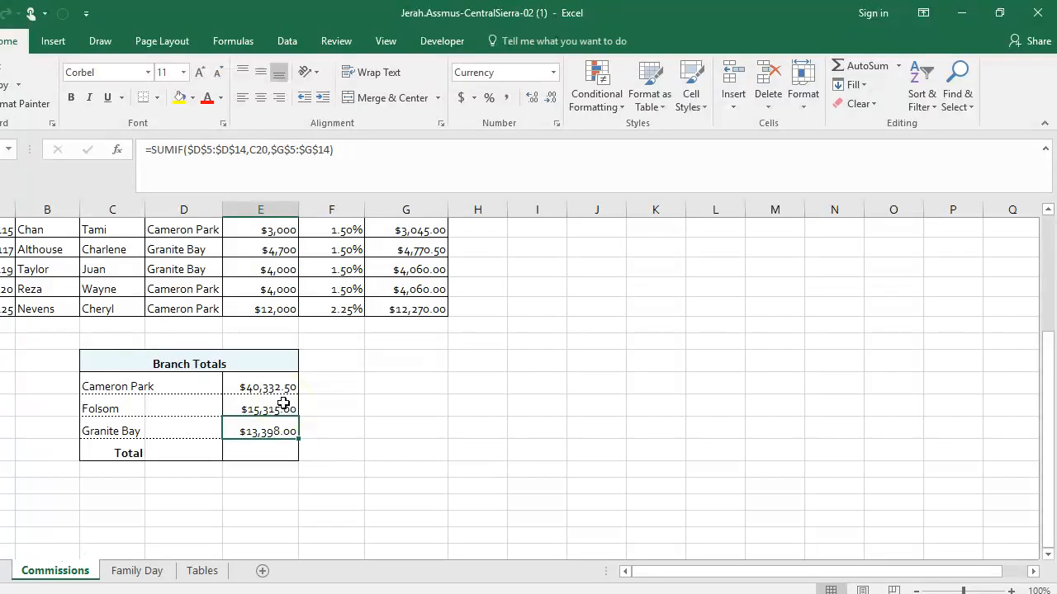
- Sum the branch totals E18:E20 in E21, the Total cell of the Branch Totals table
{"action": "left_click", "coordinate": [257, 452]}
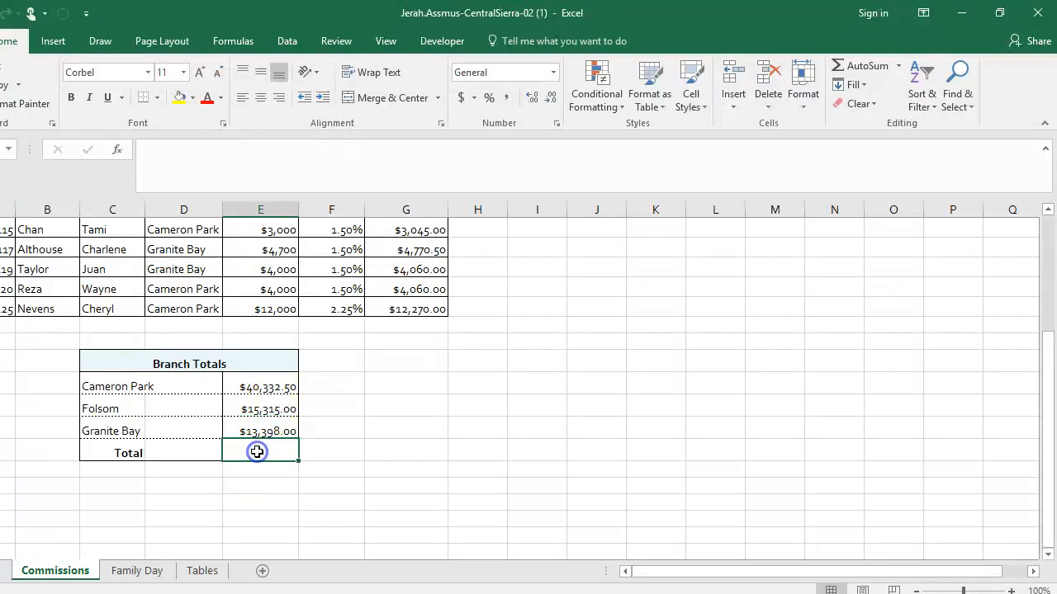
{"action": "left_click", "coordinate": [850, 73]}
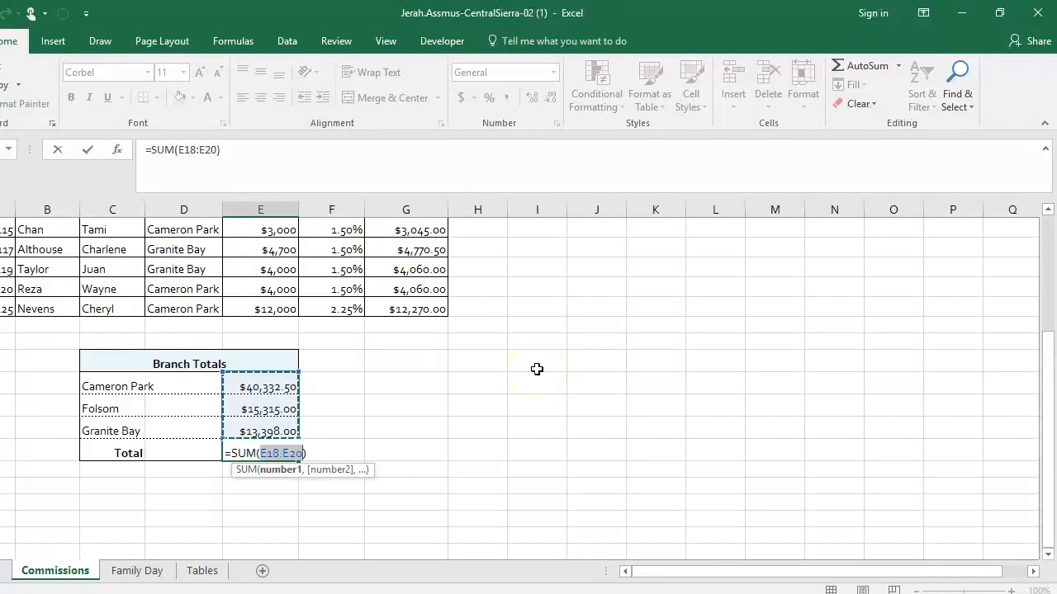
{"action": "key", "text": "Return"}
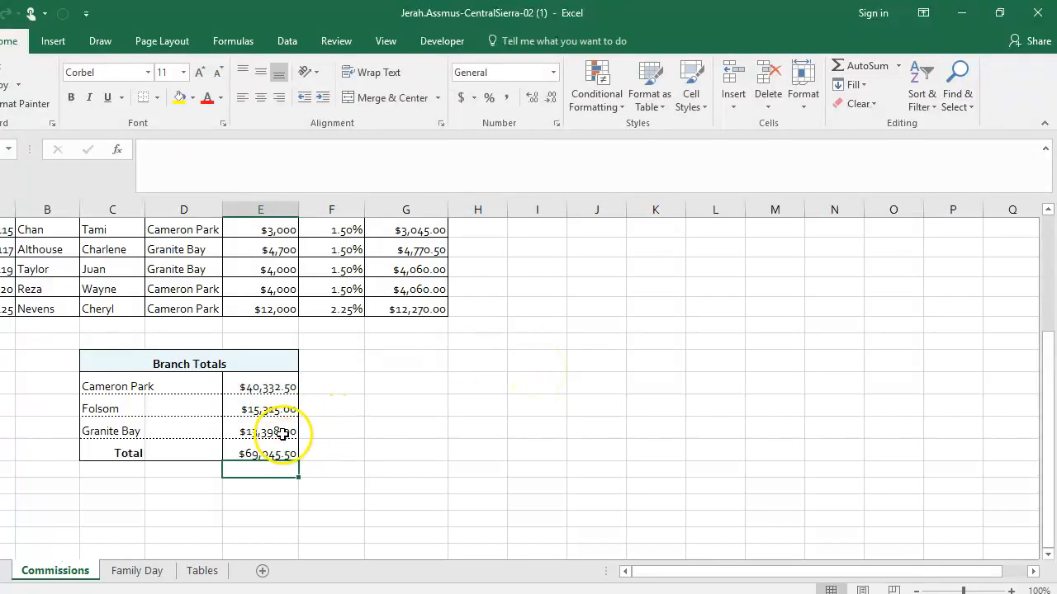
{"action": "left_click", "coordinate": [331, 451]}
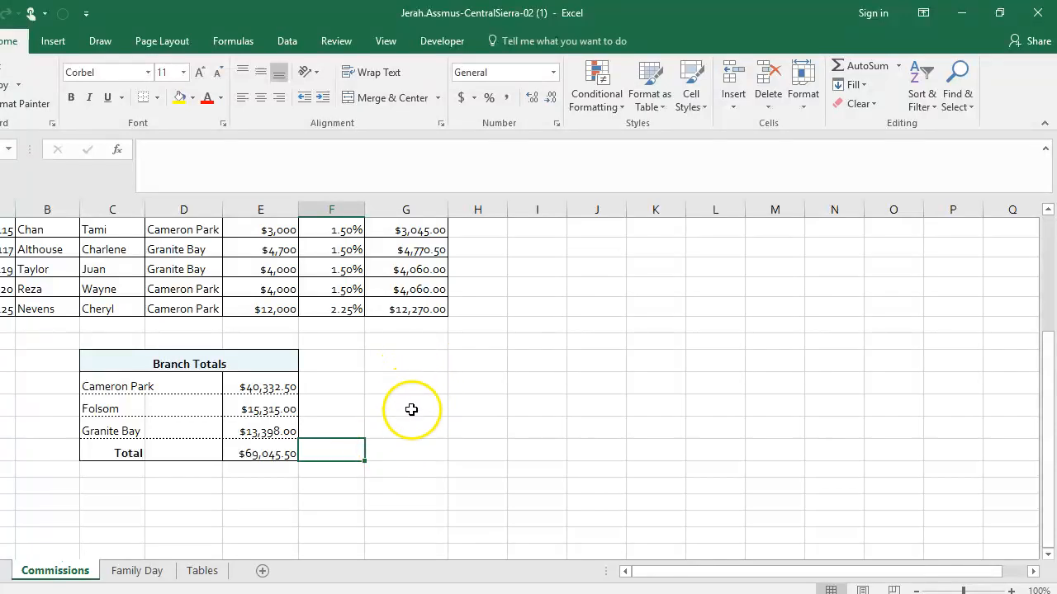
- Insert the NOW function in cell G23, below the Branch Totals table
{"action": "left_click", "coordinate": [393, 453]}
{"action": "left_click", "coordinate": [402, 485]}
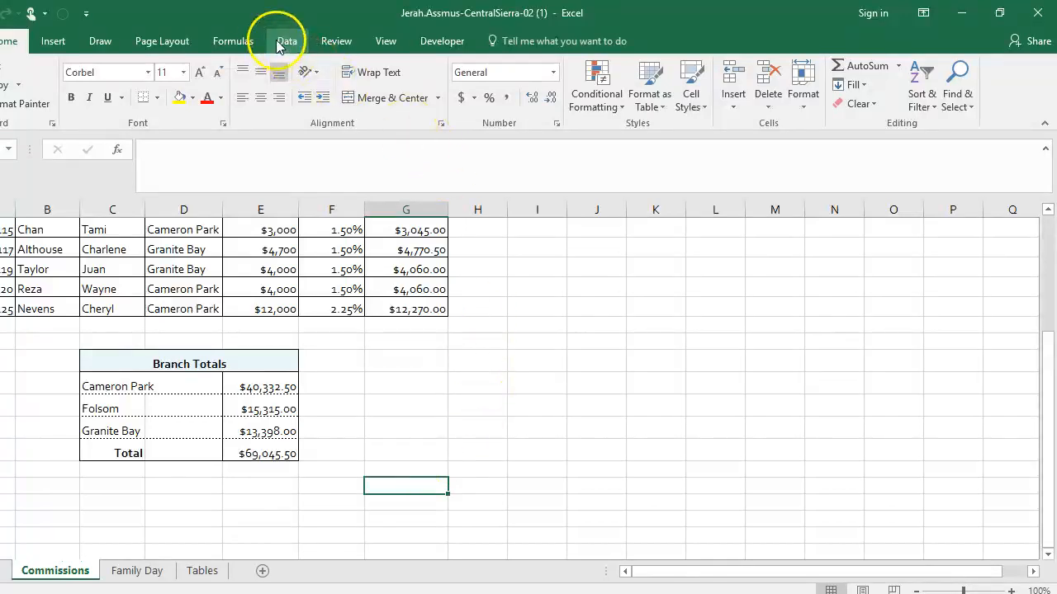
{"action": "left_click", "coordinate": [246, 40]}
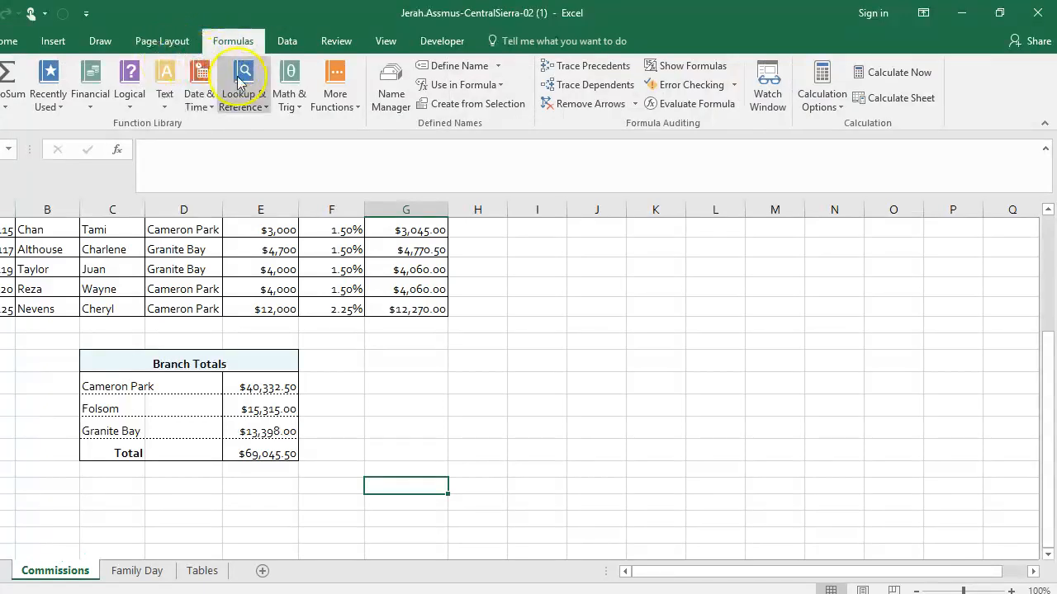
{"action": "left_click", "coordinate": [205, 104]}
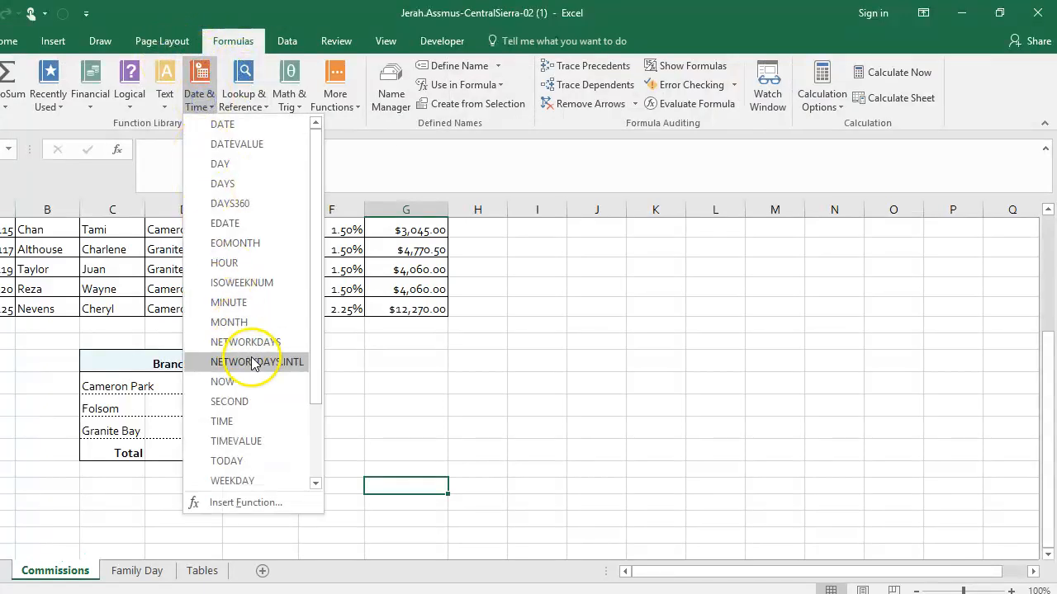
{"action": "left_click", "coordinate": [236, 382]}
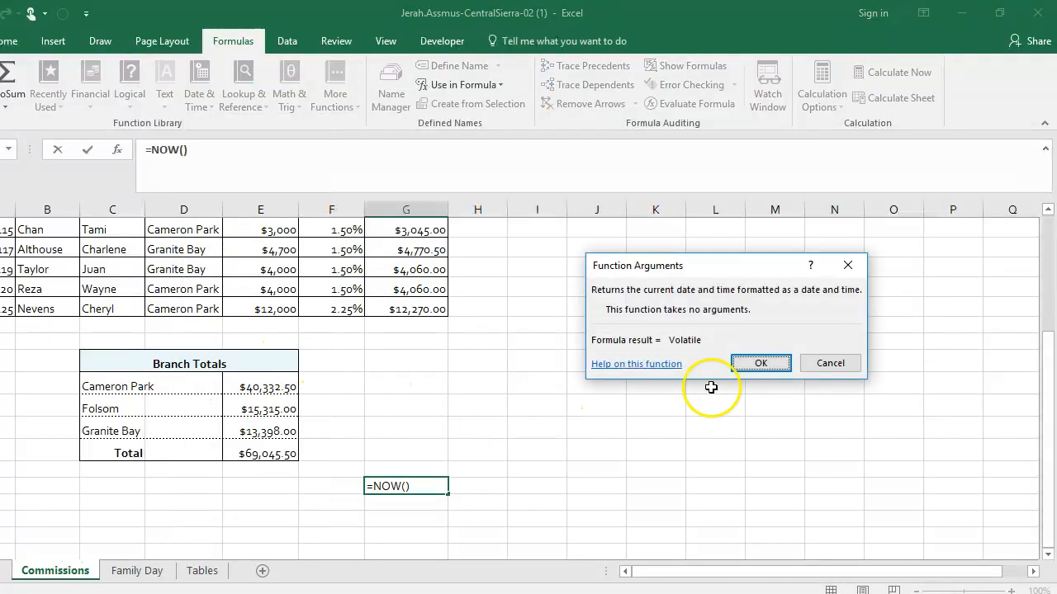
{"action": "left_click", "coordinate": [758, 365]}
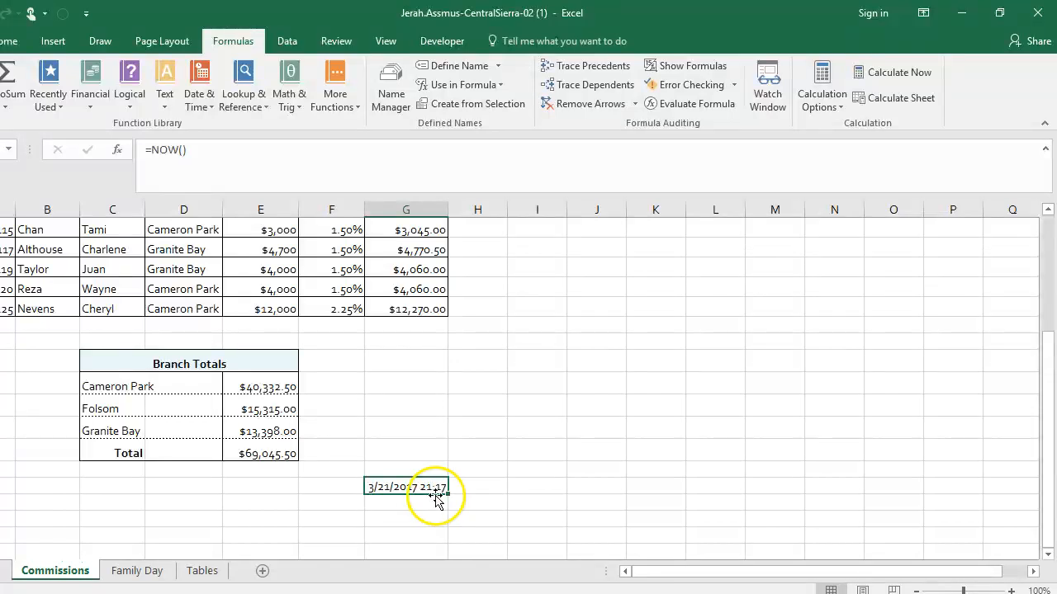
- Format the NOW cell G23 as a Date with the type March 14, 2012
{"action": "left_click", "coordinate": [5, 43]}
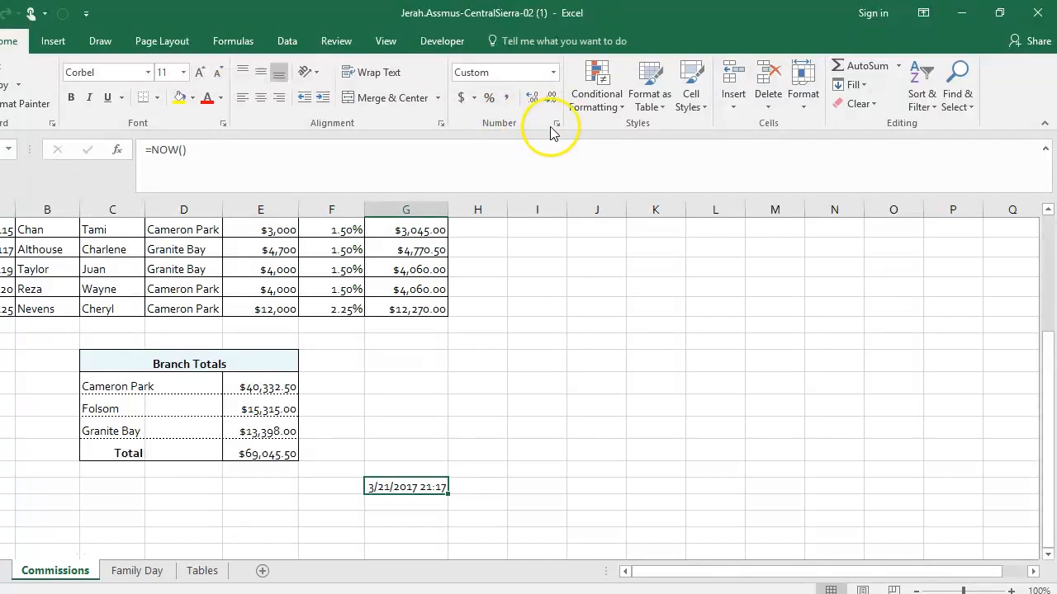
{"action": "left_click", "coordinate": [558, 123]}
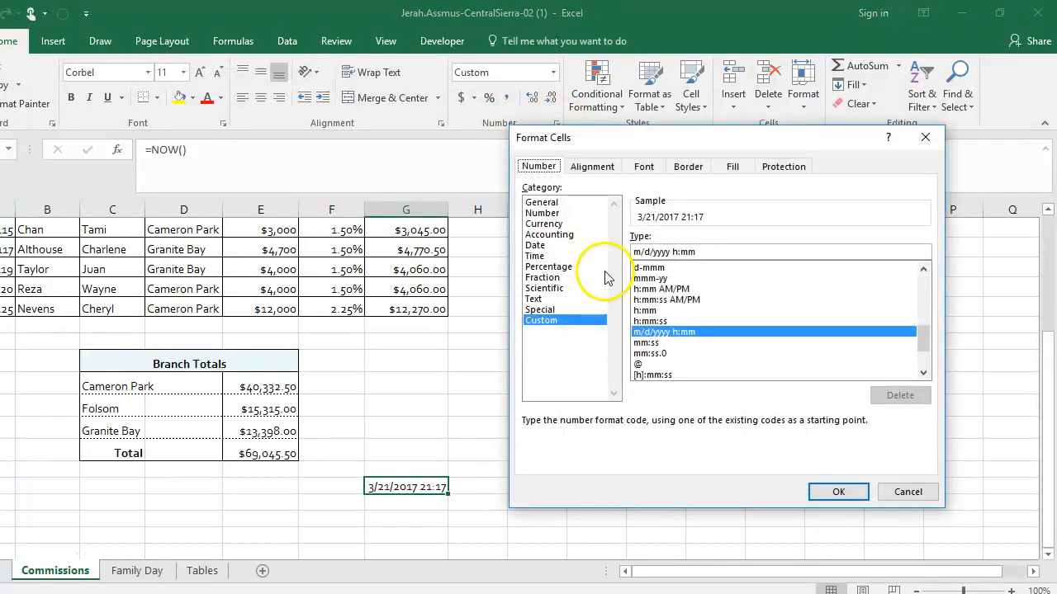
{"action": "left_click", "coordinate": [536, 245]}
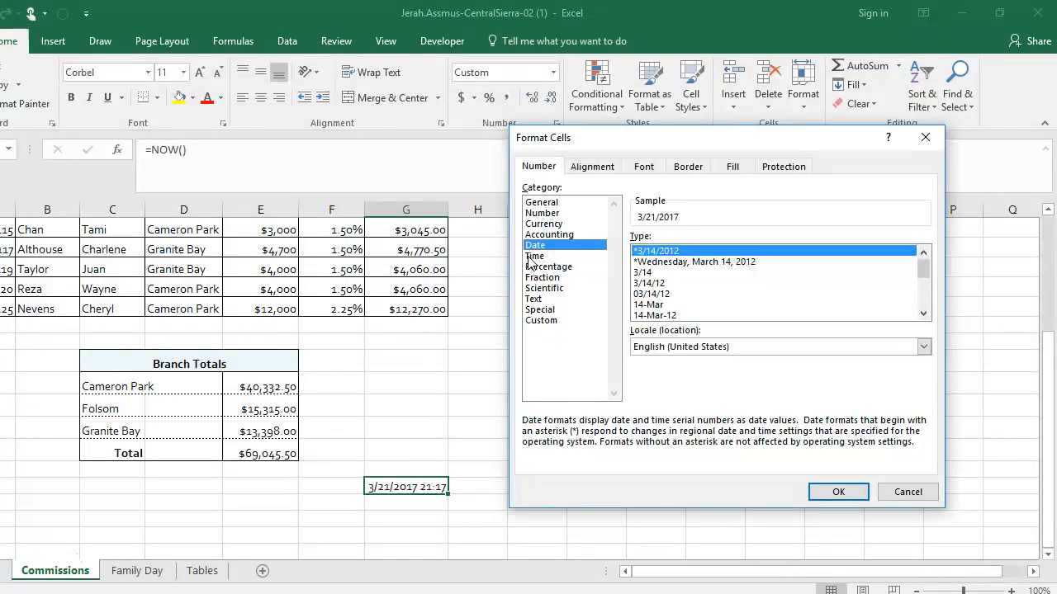
{"action": "left_click", "coordinate": [923, 312]}
{"action": "left_click", "coordinate": [923, 313]}
{"action": "left_click", "coordinate": [923, 313]}
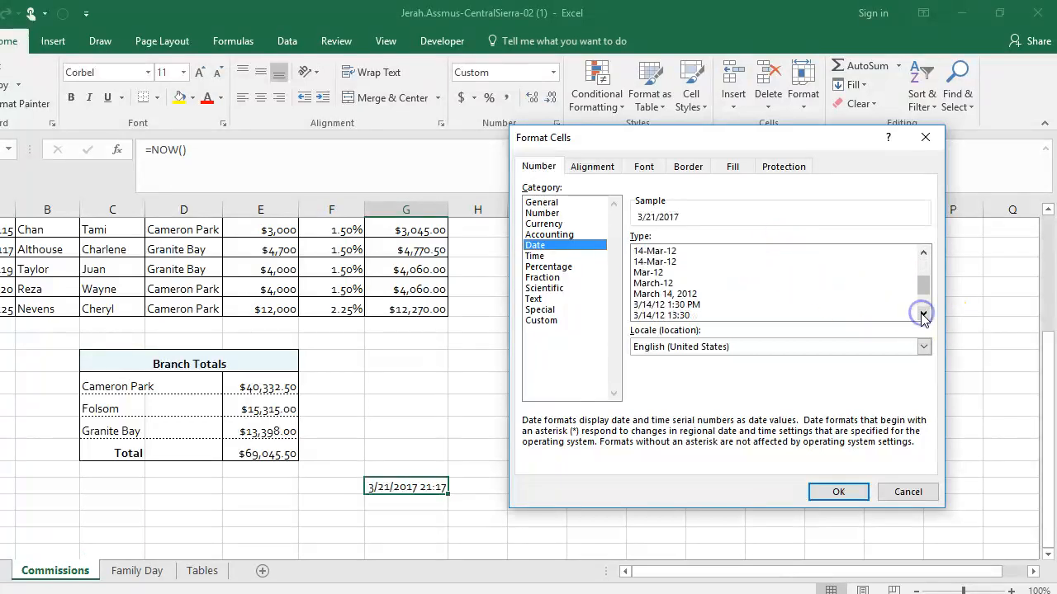
{"action": "left_click", "coordinate": [760, 295]}
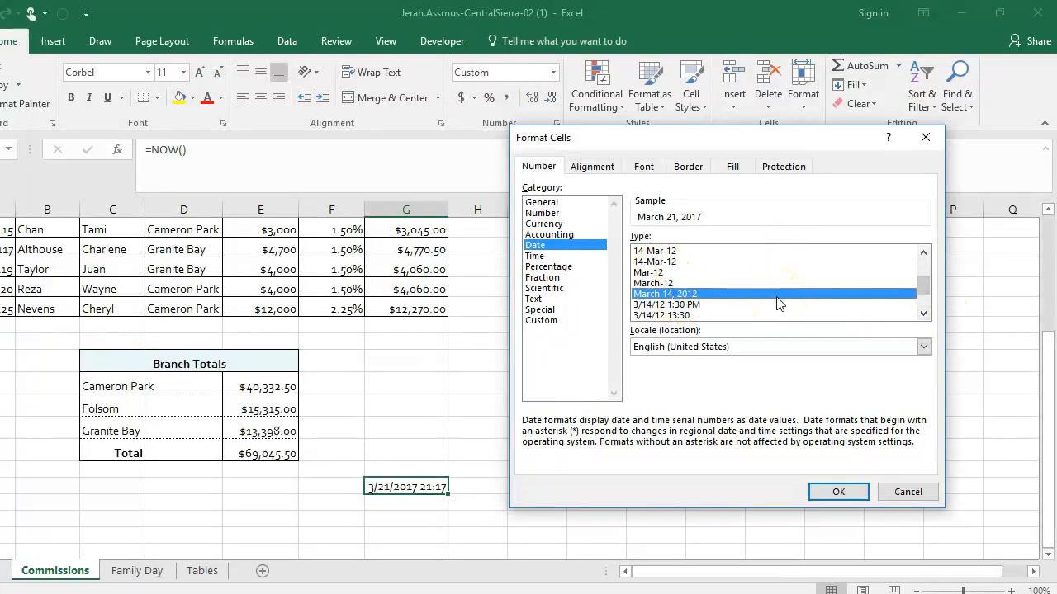
{"action": "left_click", "coordinate": [781, 297]}
{"action": "left_click", "coordinate": [837, 492]}
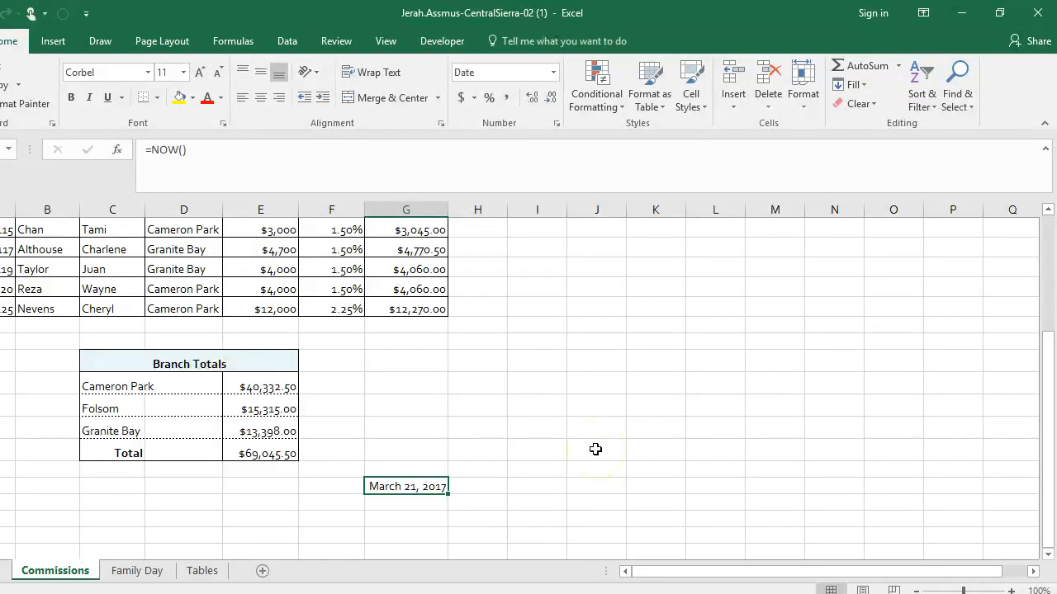
- Start a VLOOKUP function in F6, the first Goal cell on the Family Day sheet, with E6 as the lookup value
{"action": "scroll", "coordinate": [596, 449], "scroll_direction": "up", "scroll_amount": 4}
{"action": "key", "text": "ctrl+Home"}
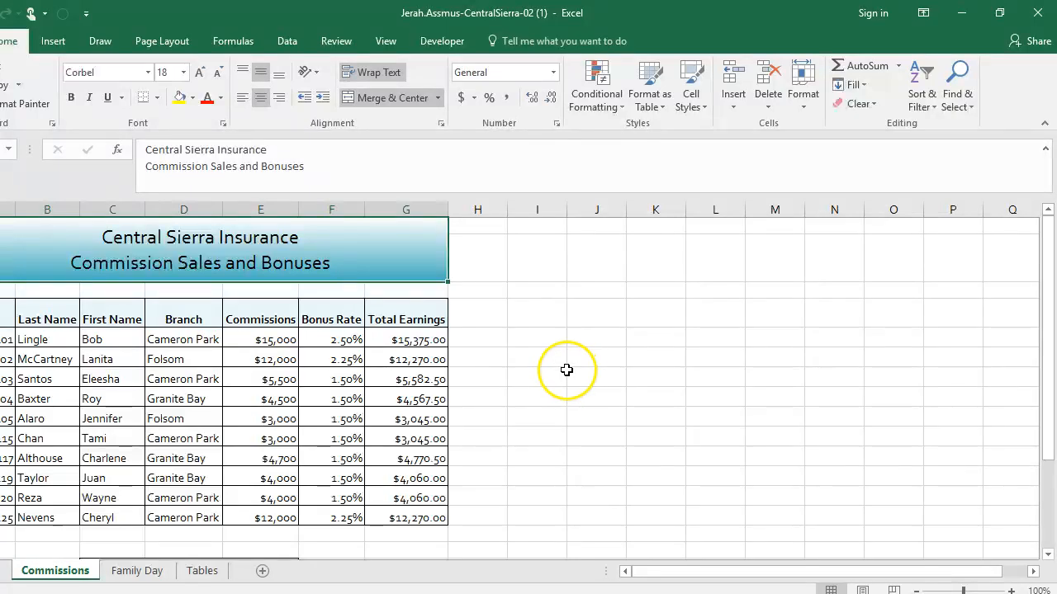
{"action": "left_click", "coordinate": [140, 571]}
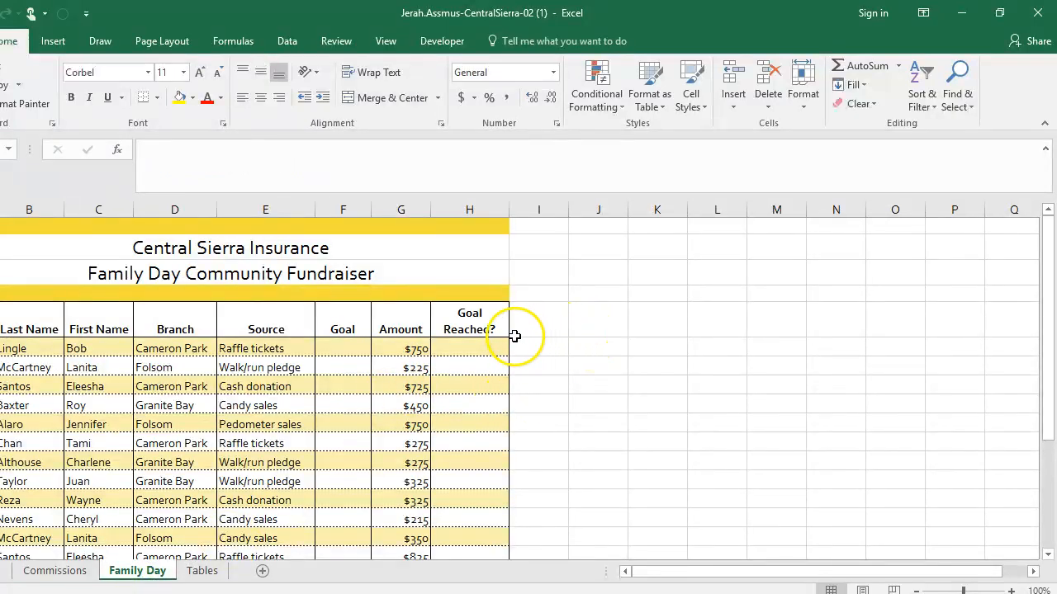
{"action": "left_click", "coordinate": [344, 347]}
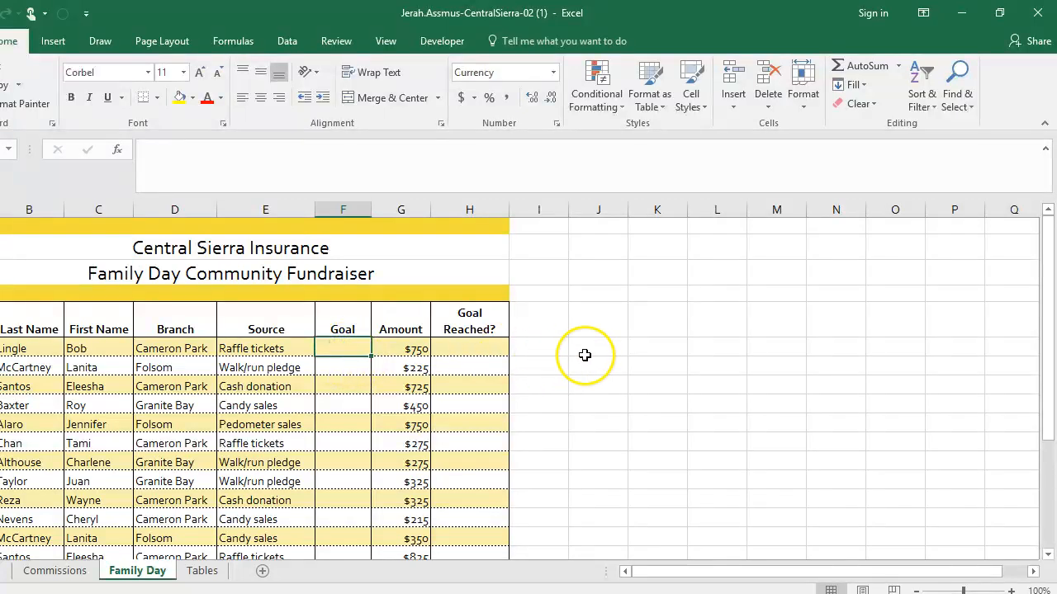
{"action": "scroll", "coordinate": [584, 355], "scroll_direction": "down", "scroll_amount": 1}
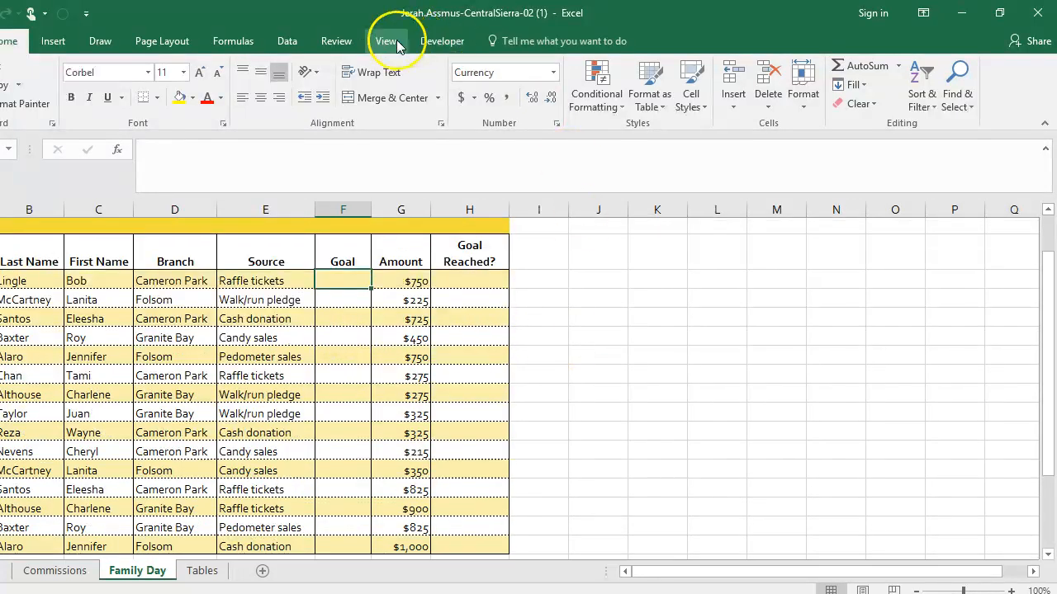
{"action": "left_click", "coordinate": [246, 41]}
{"action": "left_click", "coordinate": [244, 94]}
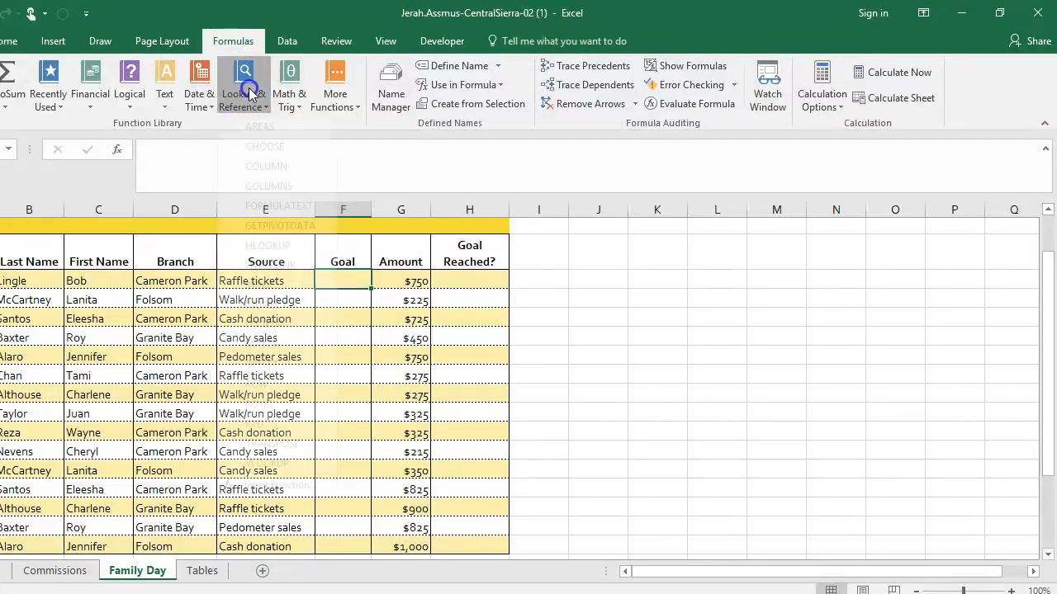
{"action": "left_click", "coordinate": [272, 482]}
{"action": "left_click_drag", "start_coordinate": [578, 195], "coordinate": [628, 198]}
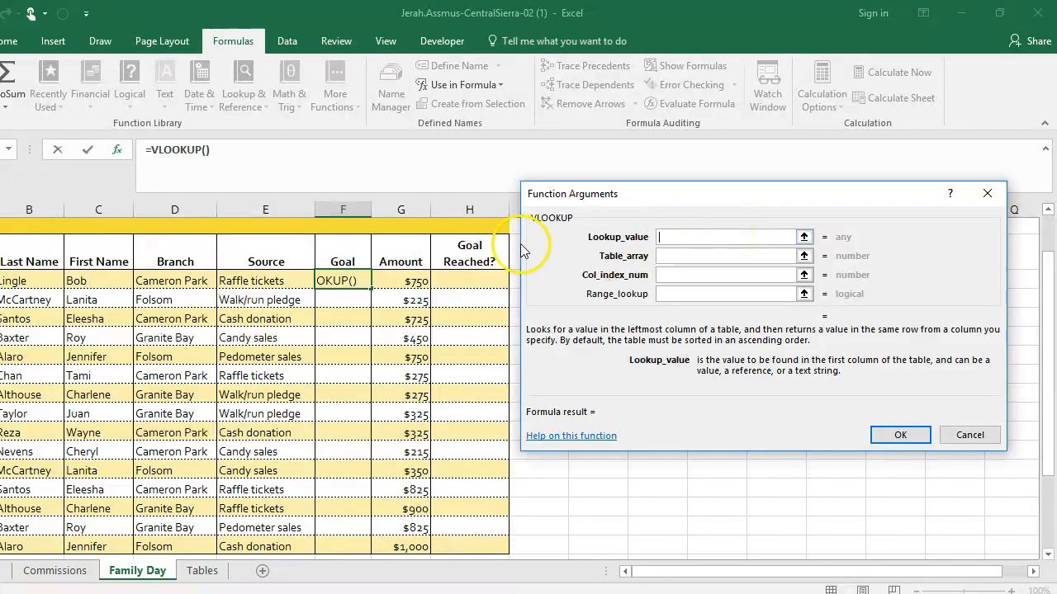
{"action": "left_click", "coordinate": [267, 279]}
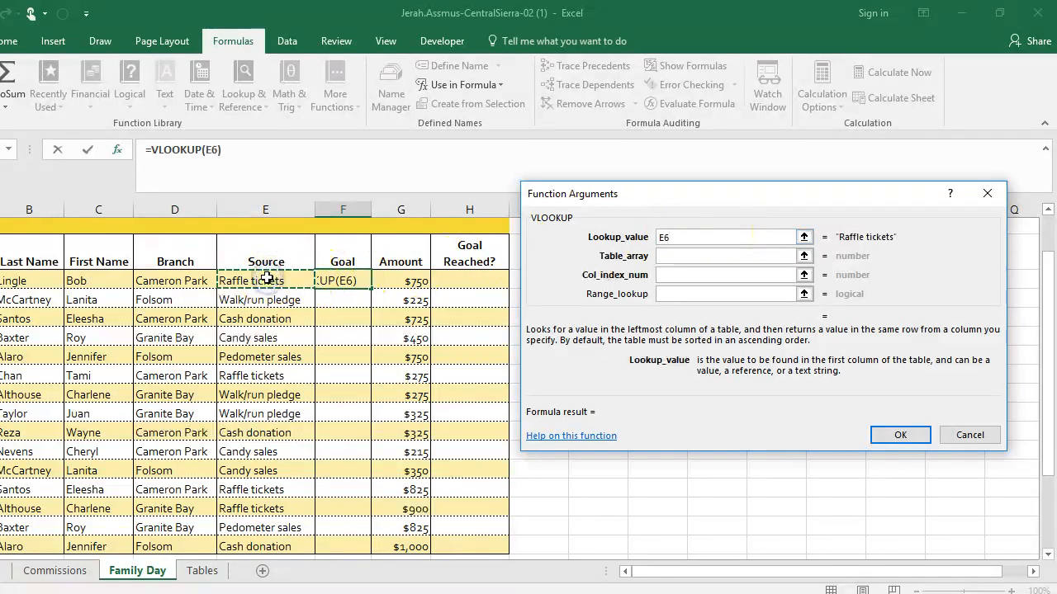
- Set the VLOOKUP table array to the absolute range $A$6:$B$10 on the Tables sheet
{"action": "left_click", "coordinate": [690, 257]}
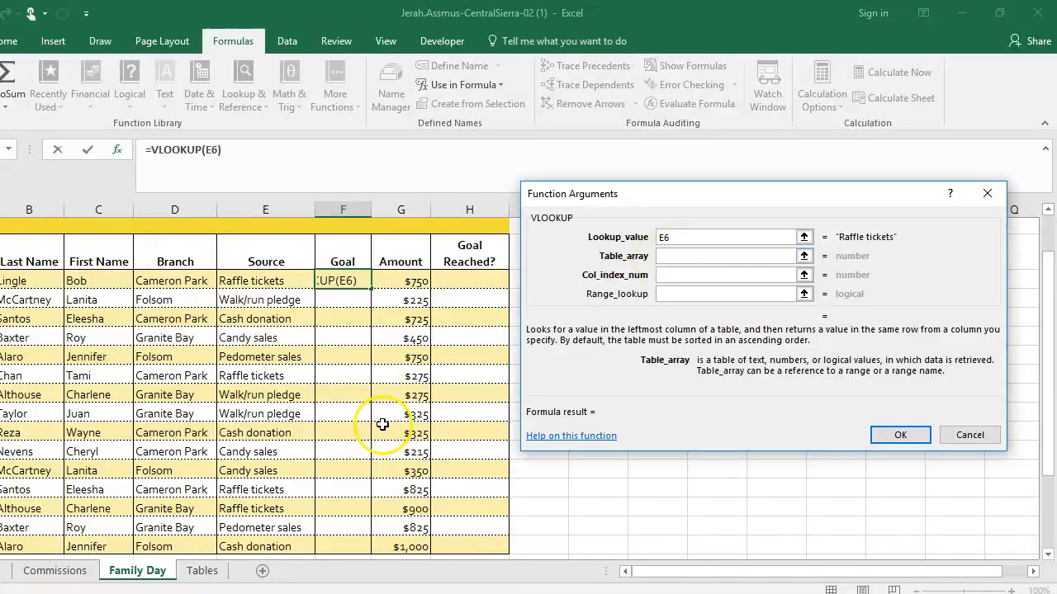
{"action": "left_click", "coordinate": [204, 571]}
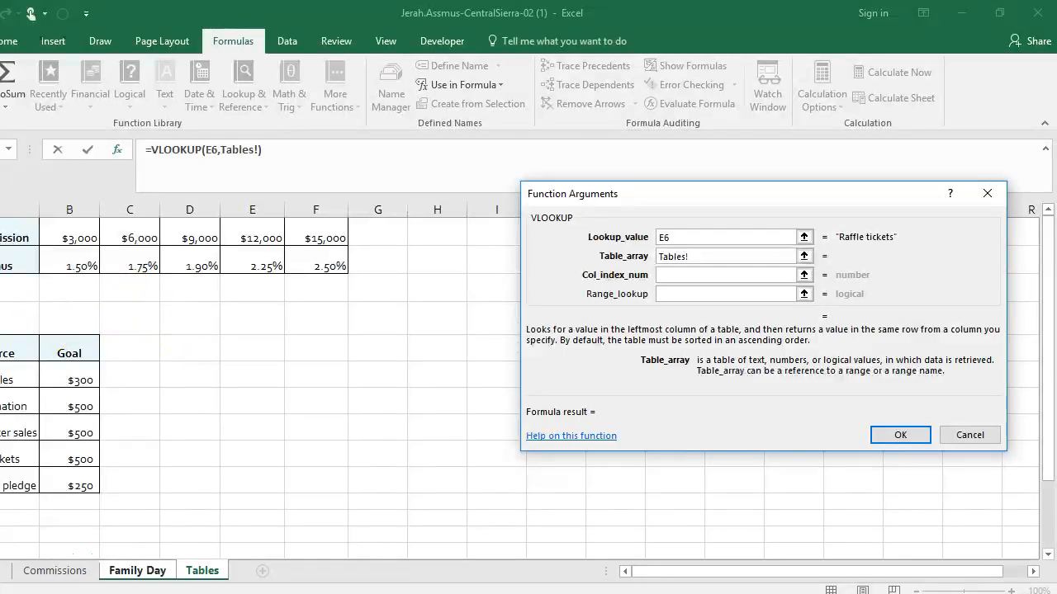
{"action": "left_click_drag", "start_coordinate": [20, 378], "coordinate": [68, 487]}
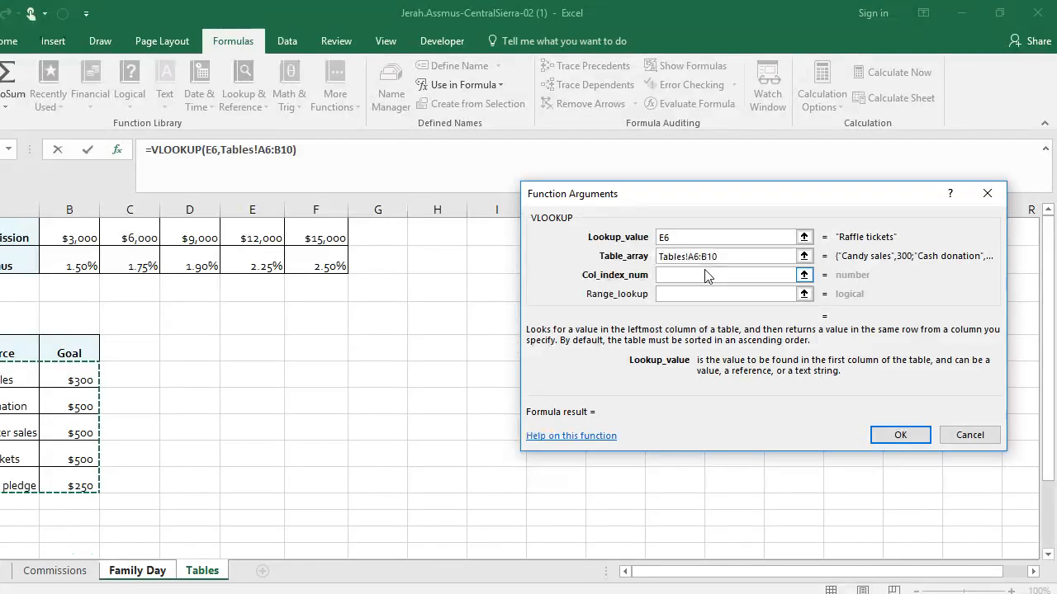
{"action": "key", "text": "F4"}
{"action": "left_click", "coordinate": [705, 274]}
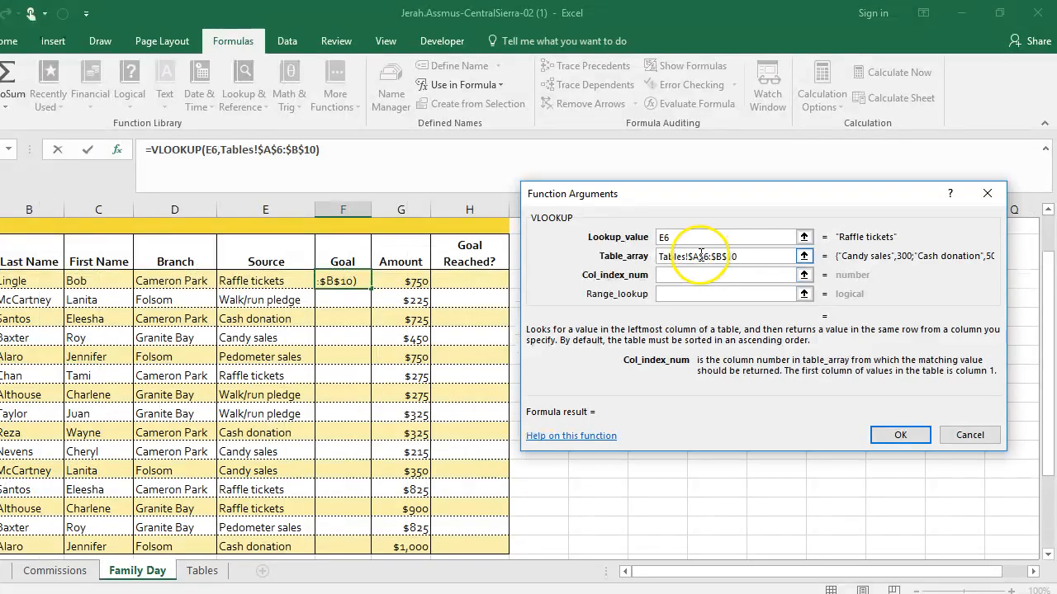
{"action": "left_click", "coordinate": [700, 255]}
{"action": "left_click", "coordinate": [726, 274]}
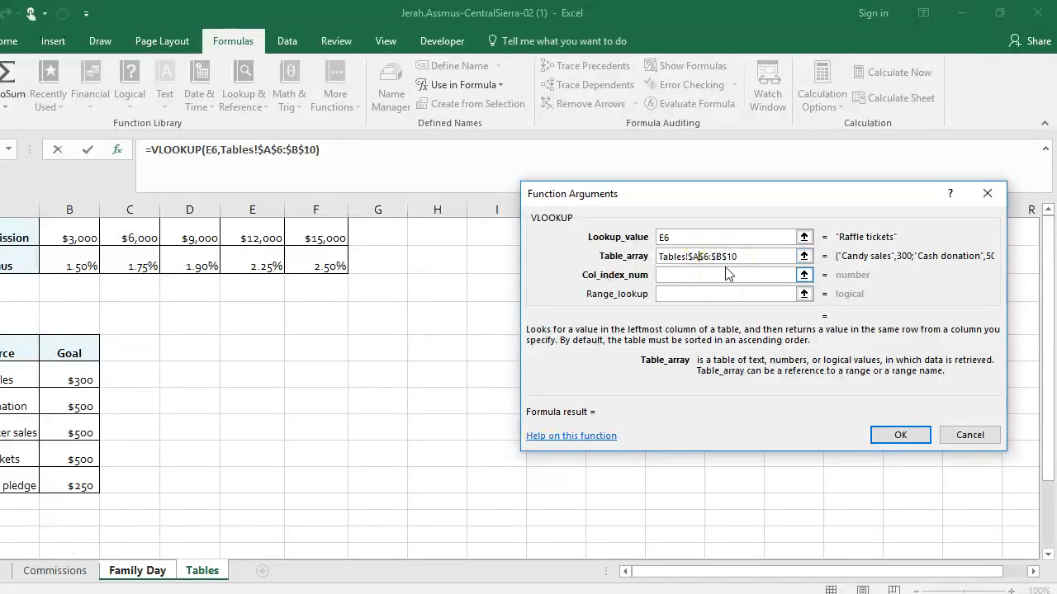
{"action": "left_click", "coordinate": [743, 256]}
{"action": "left_click", "coordinate": [56, 569]}
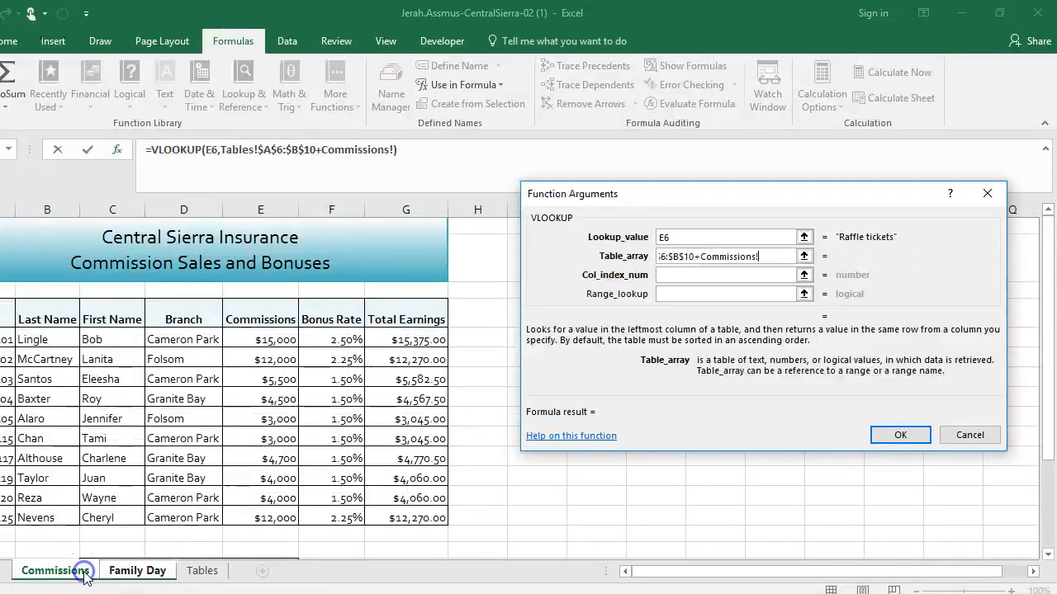
{"action": "left_click", "coordinate": [132, 570]}
{"action": "key", "text": "BackSpace"}
{"action": "key", "text": "BackSpace"}
{"action": "key", "text": "BackSpace"}
{"action": "key", "text": "BackSpace"}
{"action": "key", "text": "BackSpace"}
{"action": "key", "text": "BackSpace"}
{"action": "key", "text": "BackSpace"}
{"action": "key", "text": "BackSpace"}
{"action": "key", "text": "BackSpace"}
{"action": "key", "text": "BackSpace"}
{"action": "key", "text": "BackSpace"}
{"action": "key", "text": "BackSpace"}
{"action": "key", "text": "BackSpace"}
{"action": "key", "text": "BackSpace"}
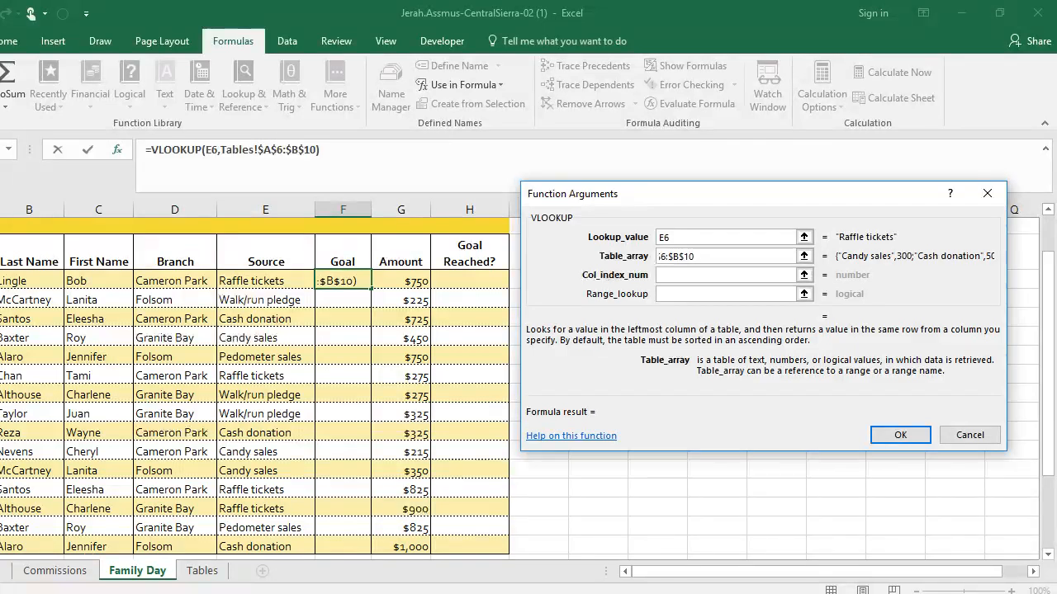
- Set the VLOOKUP column index number to 2 and complete the function in F6
{"action": "left_click", "coordinate": [698, 275]}
{"action": "left_click", "coordinate": [720, 237]}
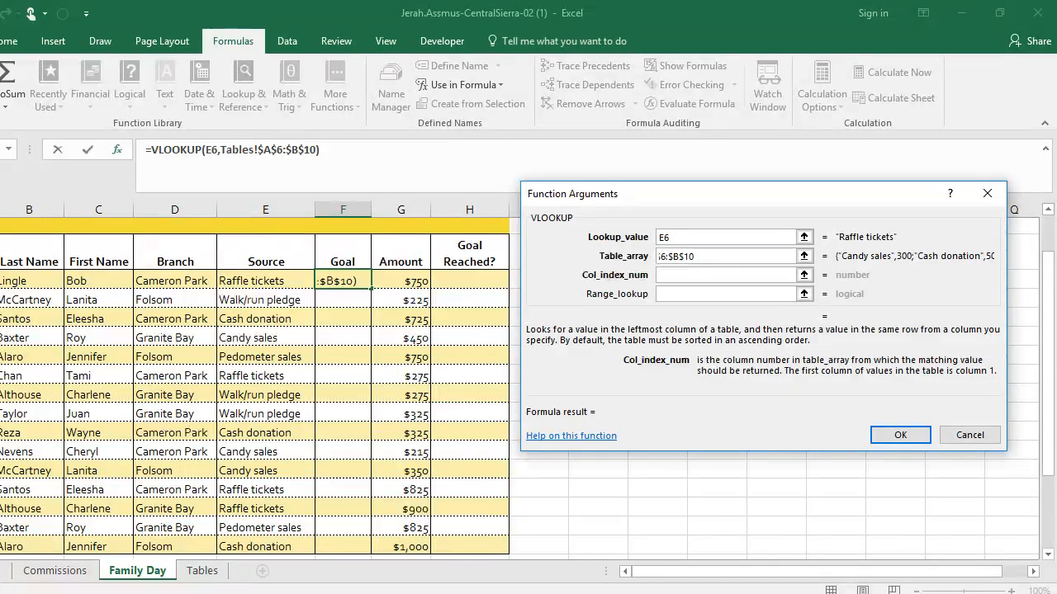
{"action": "type", "text": "2"}
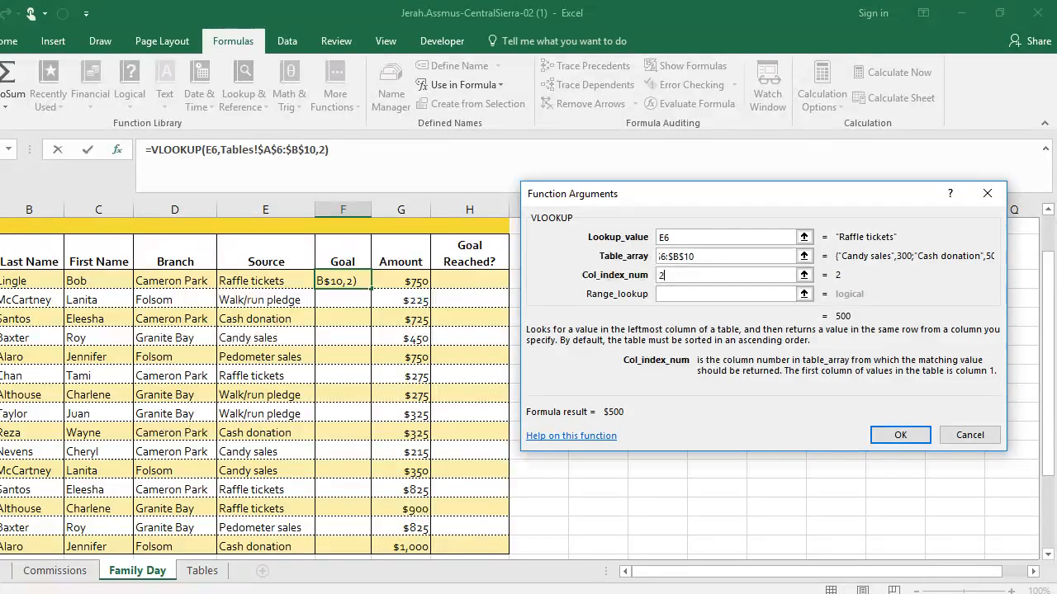
{"action": "left_click", "coordinate": [899, 435]}
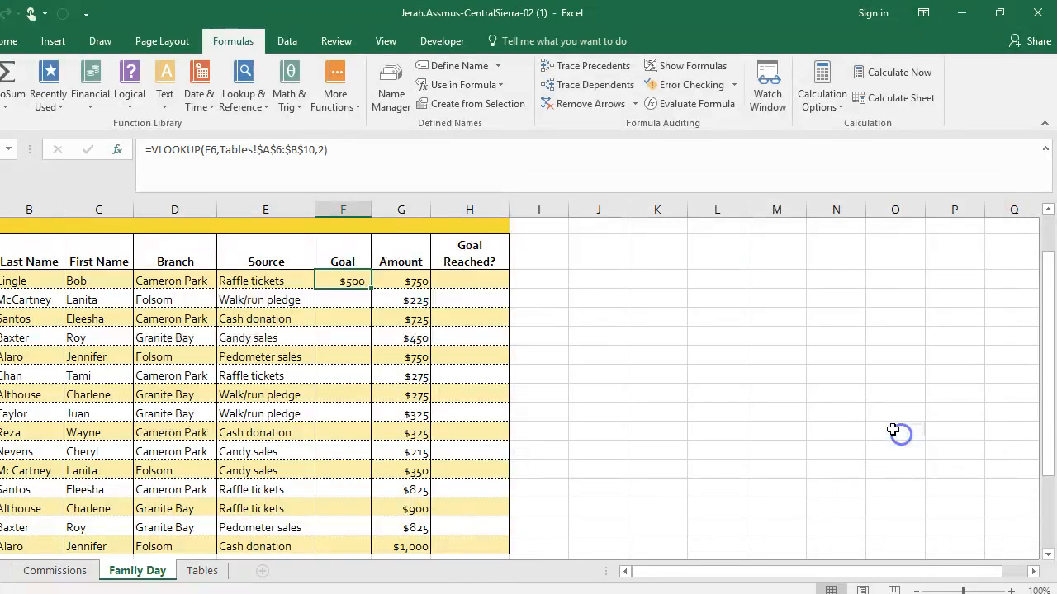
- Copy the VLOOKUP formula from F6 and paste only the formula into the remaining Goal cells F7:F20
{"action": "left_click", "coordinate": [283, 280]}
{"action": "left_click", "coordinate": [361, 280]}
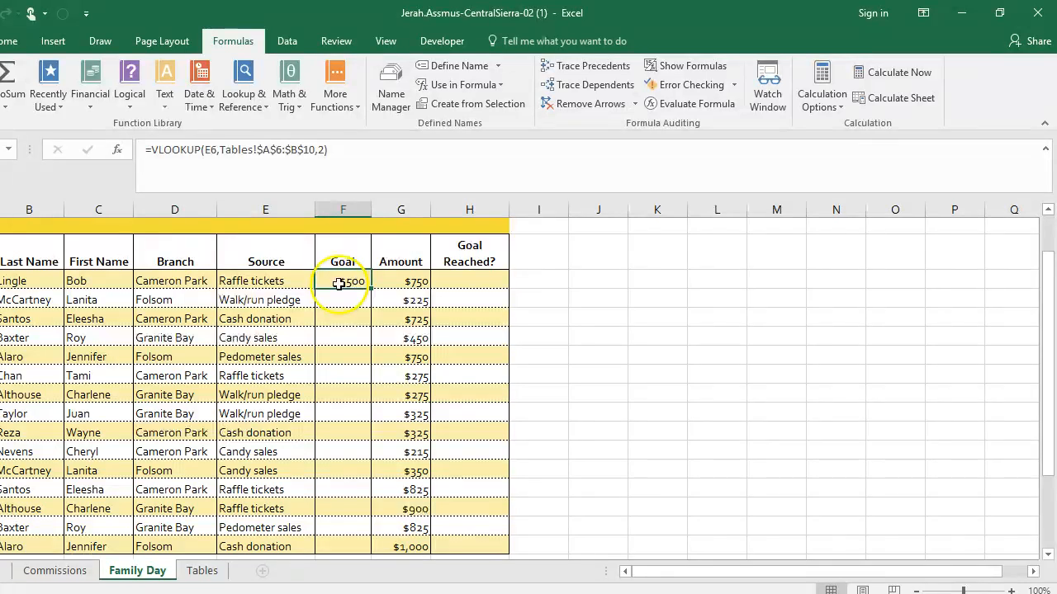
{"action": "left_click", "coordinate": [9, 41]}
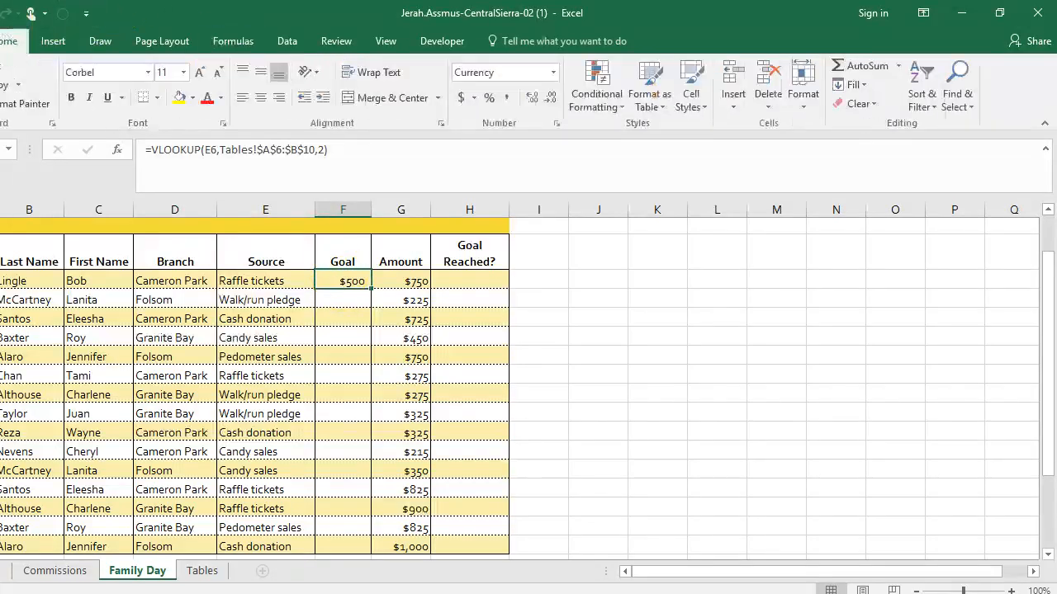
{"action": "left_click", "coordinate": [6, 84]}
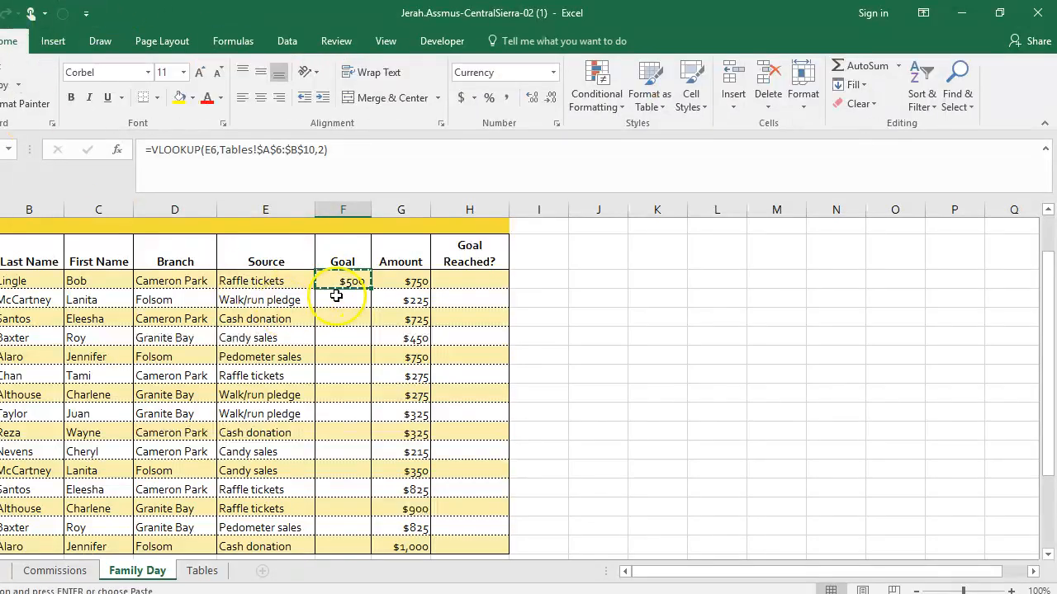
{"action": "left_click_drag", "start_coordinate": [336, 295], "coordinate": [359, 458]}
{"action": "scroll", "coordinate": [359, 446], "scroll_direction": "up", "scroll_amount": 3}
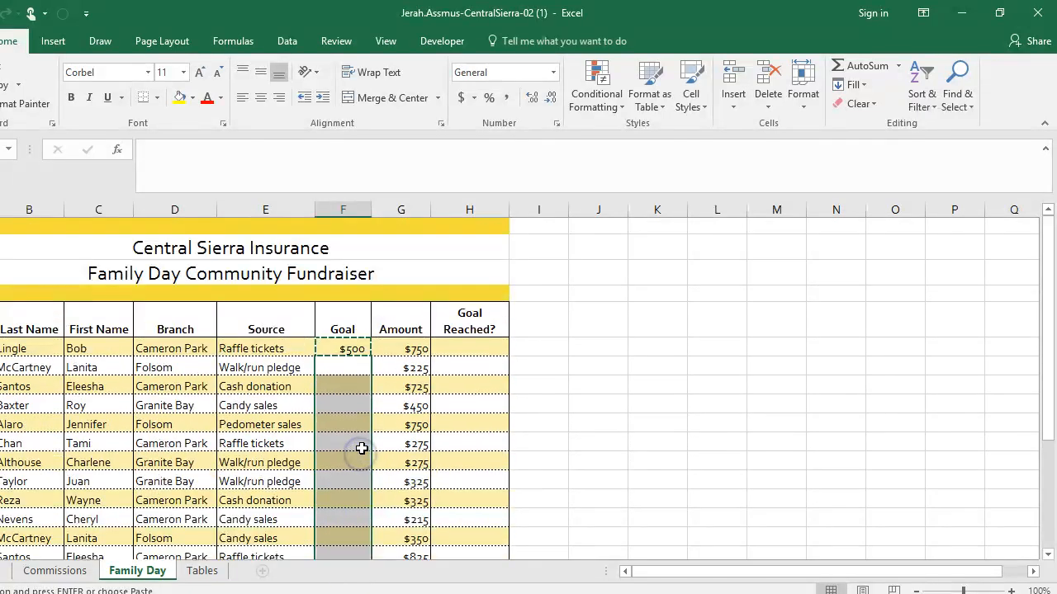
{"action": "left_click", "coordinate": [0, 104]}
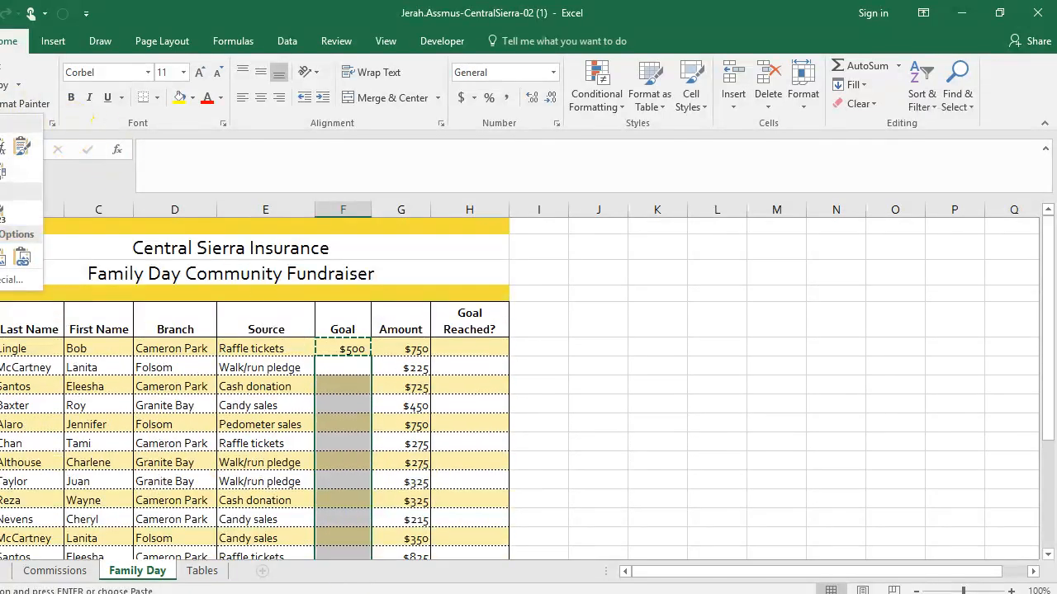
{"action": "left_click", "coordinate": [3, 147]}
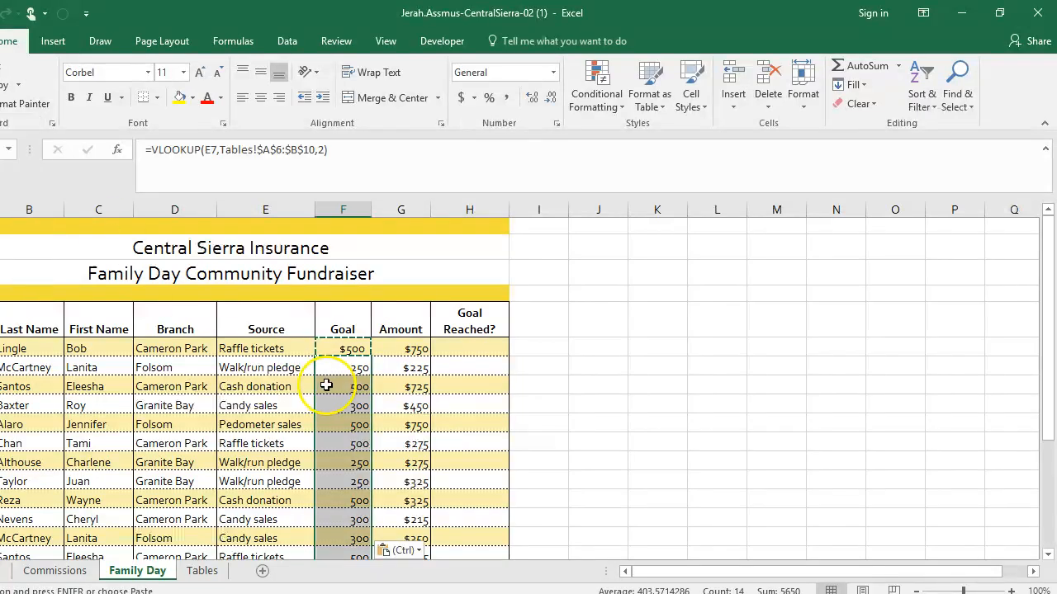
- Format the Goal cells F6:F20 as Currency with 0 decimal places and no symbol
{"action": "left_click", "coordinate": [343, 368]}
{"action": "left_click", "coordinate": [625, 349]}
{"action": "left_click", "coordinate": [347, 346]}
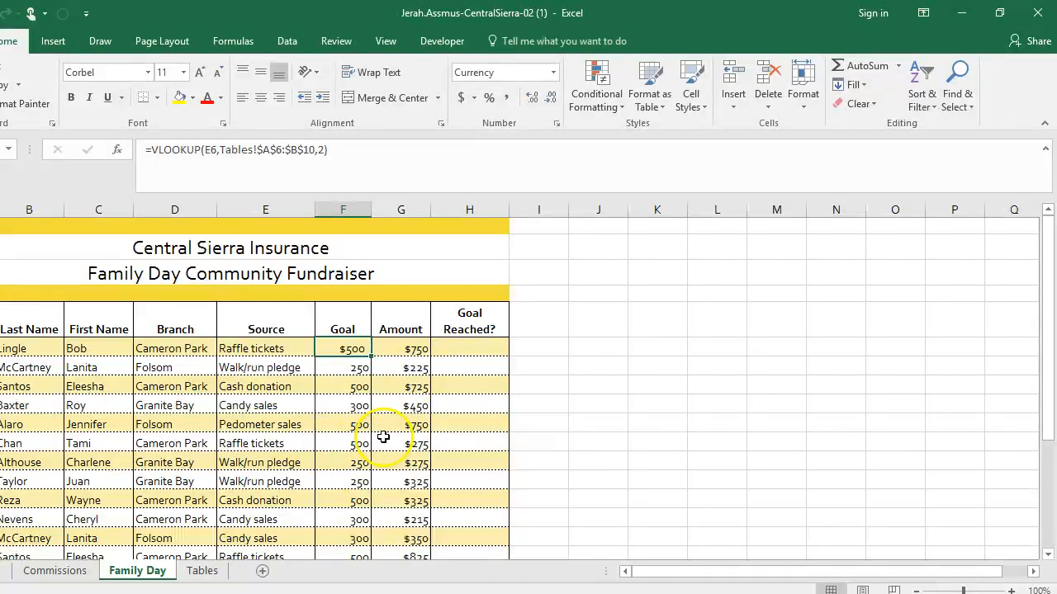
{"action": "left_click_drag", "start_coordinate": [346, 347], "coordinate": [356, 521]}
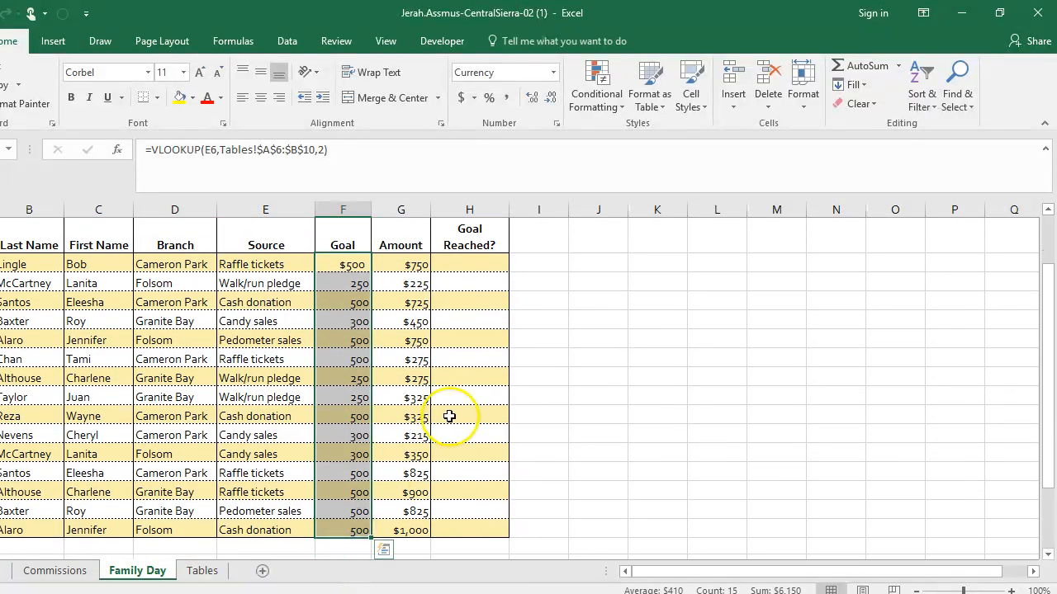
{"action": "left_click", "coordinate": [551, 99]}
{"action": "left_click", "coordinate": [556, 123]}
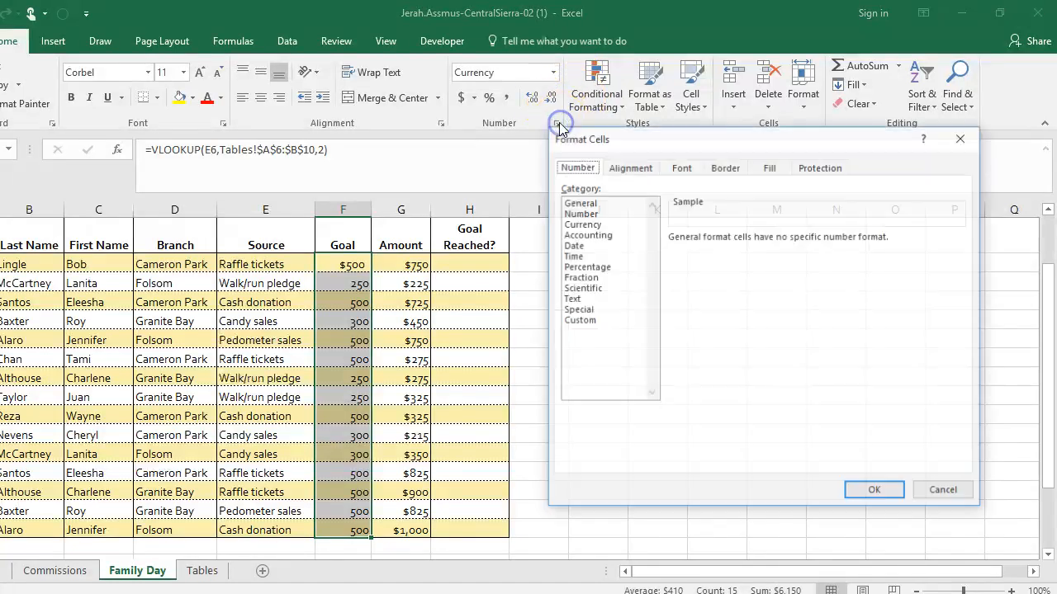
{"action": "left_click", "coordinate": [580, 224]}
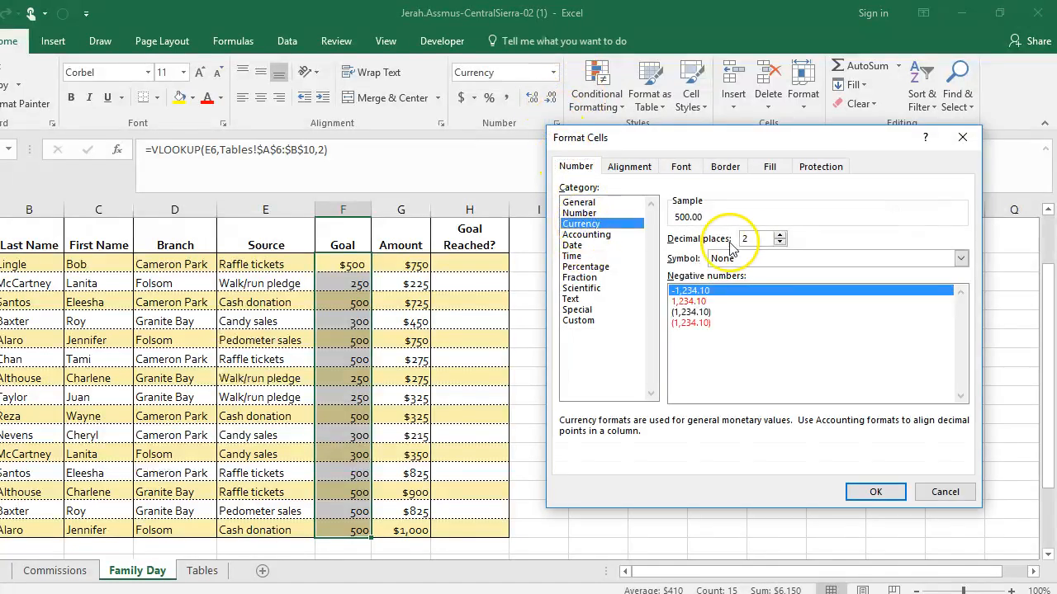
{"action": "left_click", "coordinate": [779, 243]}
{"action": "left_click", "coordinate": [779, 243]}
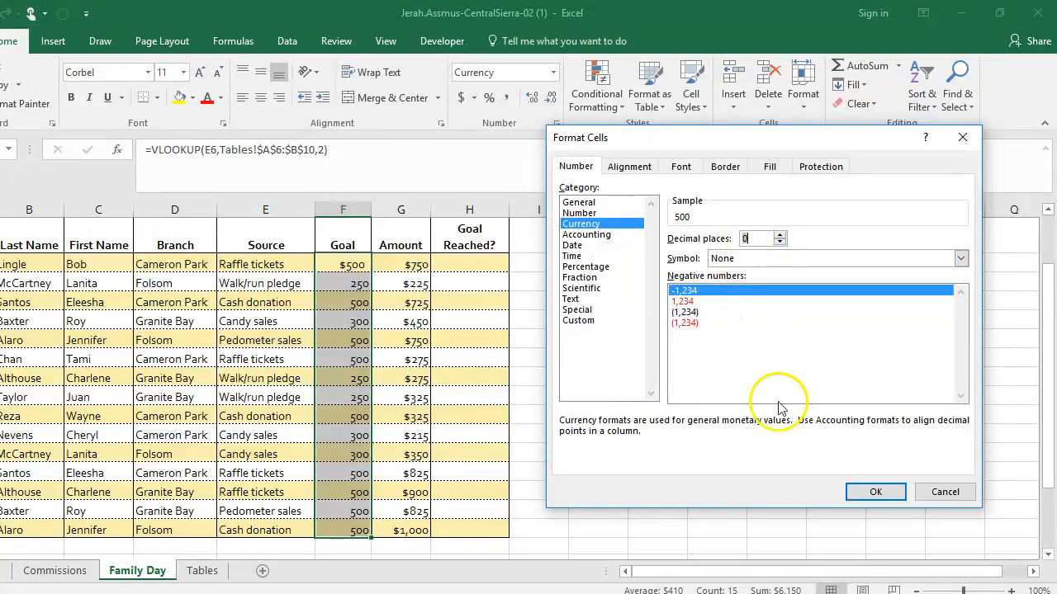
{"action": "left_click", "coordinate": [875, 490]}
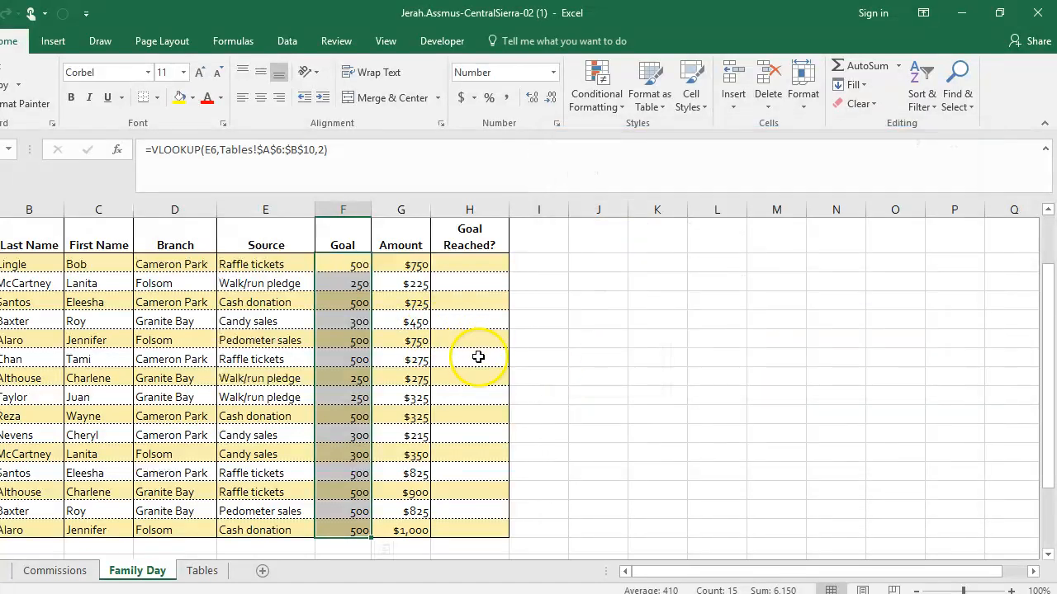
- Apply the Currency category with the dollar symbol and no decimals to the Goal cells F6:F20
{"action": "scroll", "coordinate": [424, 341], "scroll_direction": "down", "scroll_amount": 1}
{"action": "scroll", "coordinate": [429, 339], "scroll_direction": "up", "scroll_amount": 1}
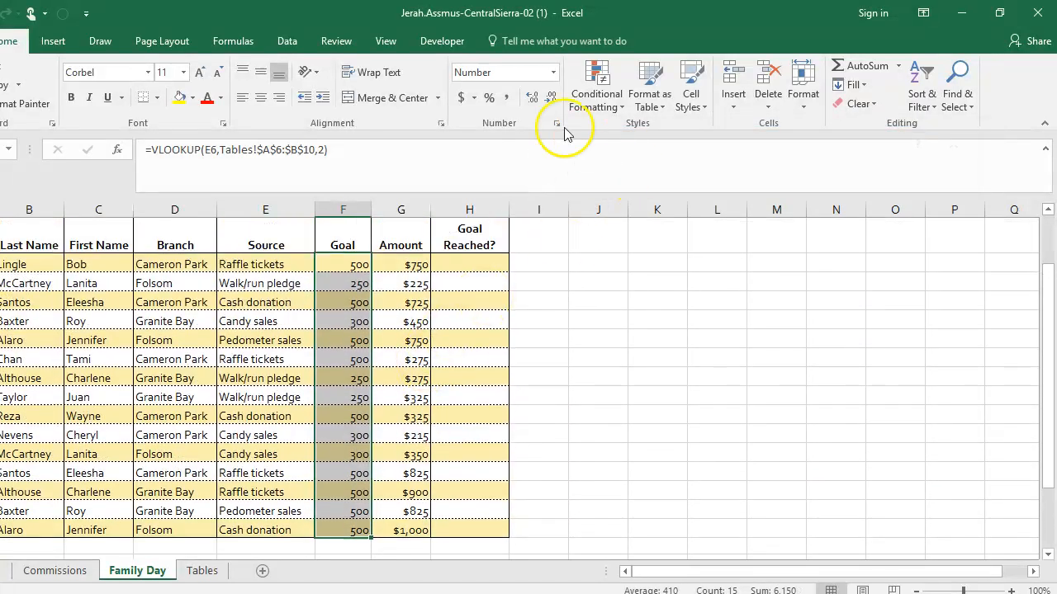
{"action": "left_click", "coordinate": [556, 123]}
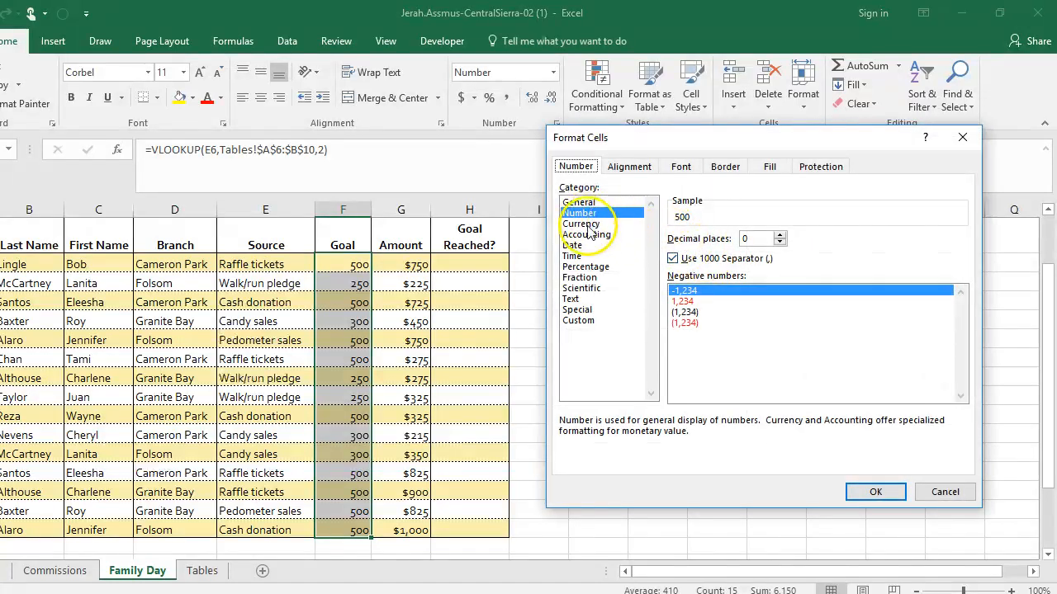
{"action": "left_click", "coordinate": [602, 223]}
{"action": "left_click", "coordinate": [875, 492]}
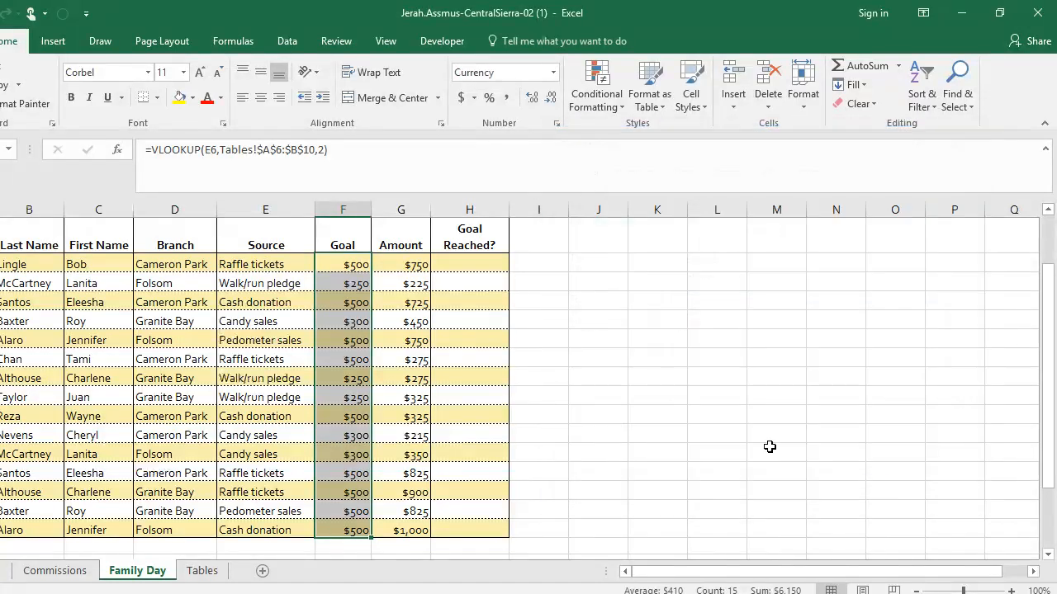
{"action": "left_click", "coordinate": [546, 300]}
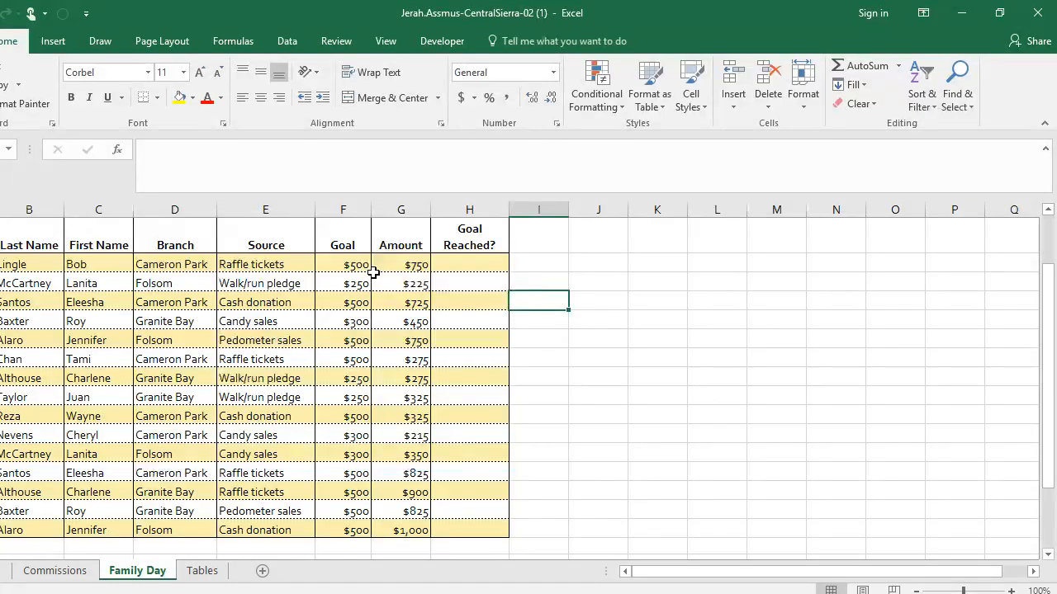
- Start an IF function in H6 of the Goal Reached? column with the logical test g6>=f6
{"action": "left_click", "coordinate": [465, 262]}
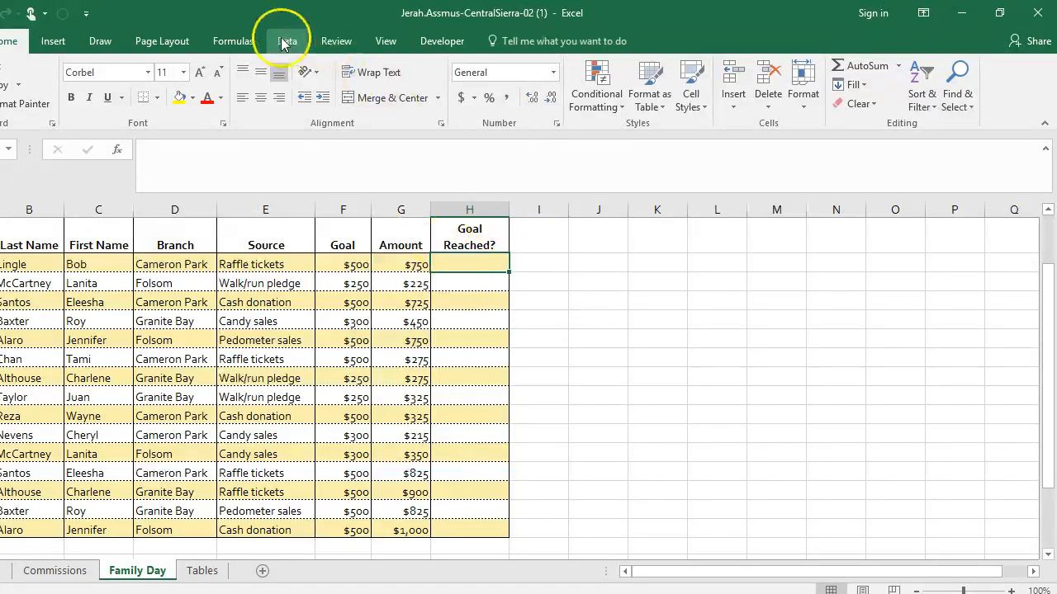
{"action": "left_click", "coordinate": [248, 48]}
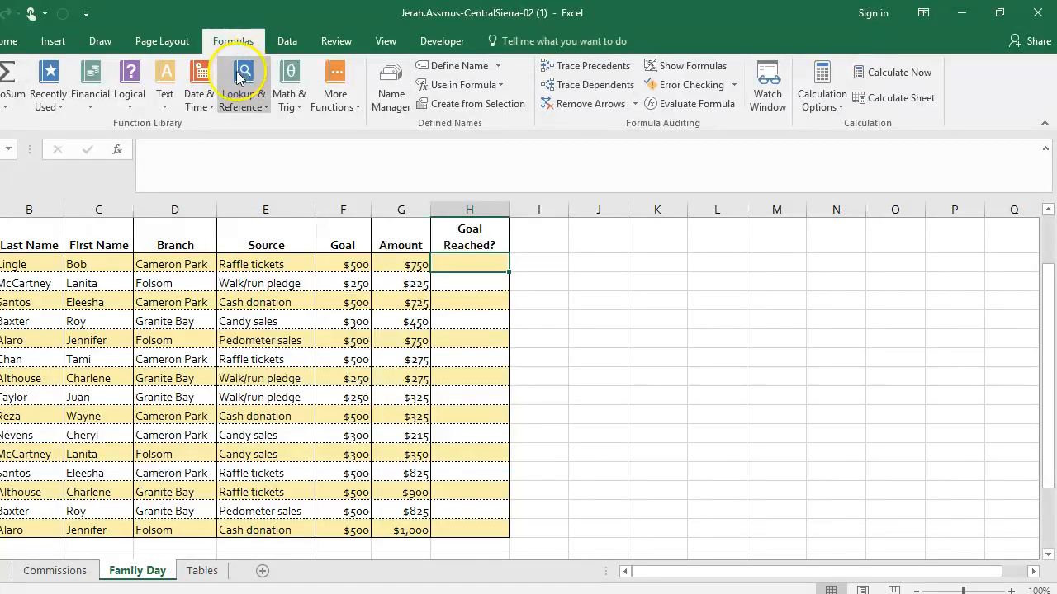
{"action": "left_click", "coordinate": [250, 93]}
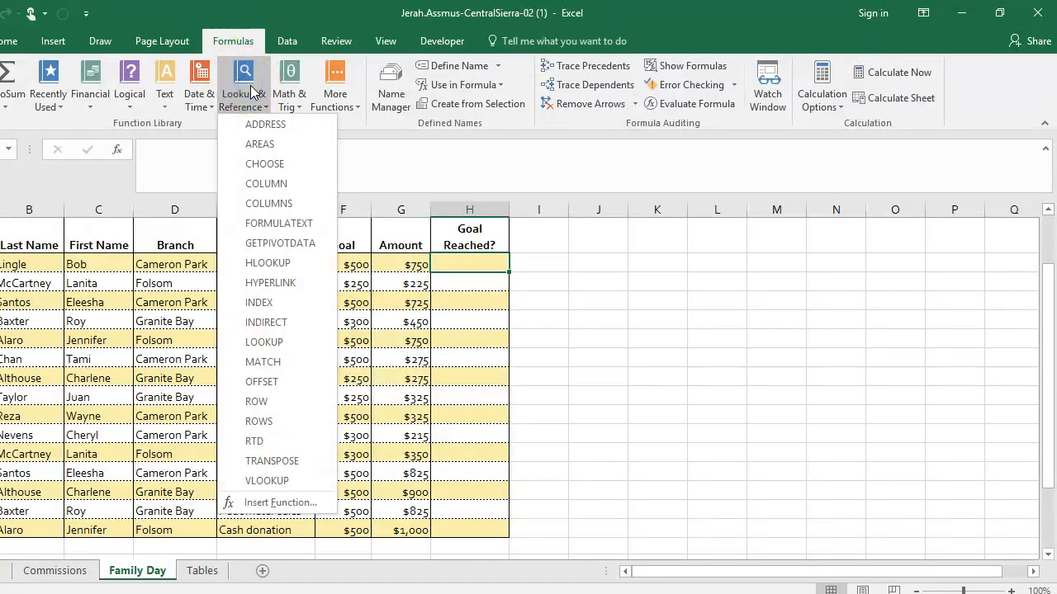
{"action": "left_click", "coordinate": [128, 94]}
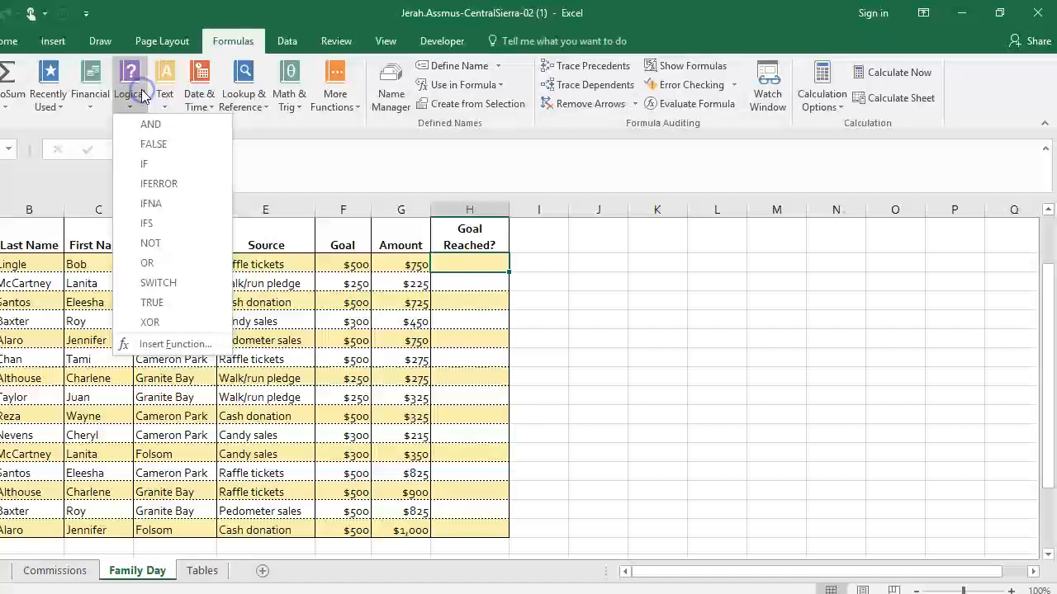
{"action": "left_click", "coordinate": [153, 163]}
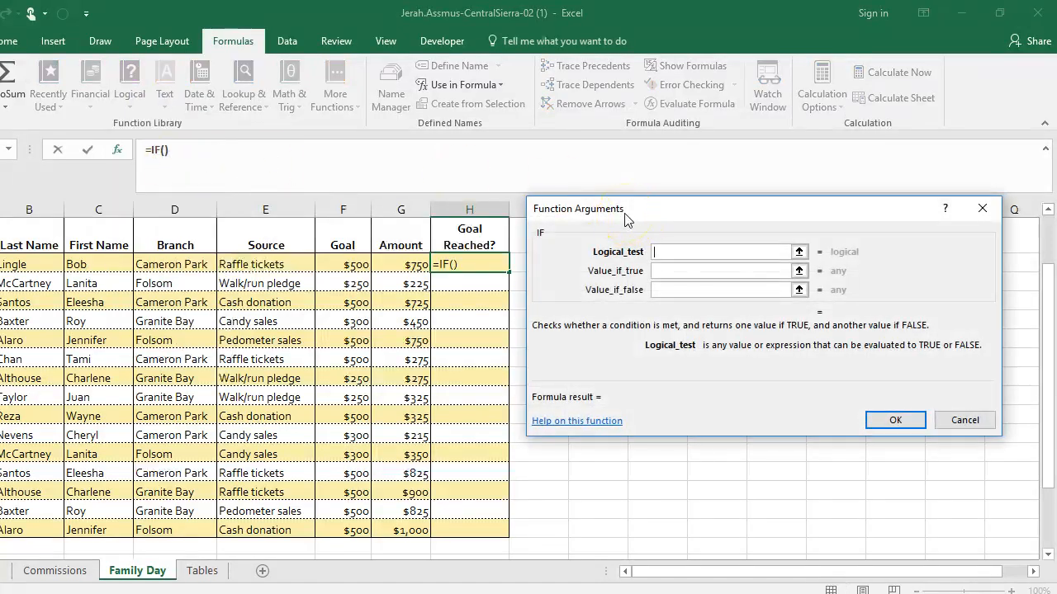
{"action": "left_click", "coordinate": [682, 208]}
{"action": "type", "text": "g6"}
{"action": "type", "text": ">=f6"}
- Set the IF function to return Yes when true and No when false, and complete it in H6
{"action": "left_click", "coordinate": [716, 271]}
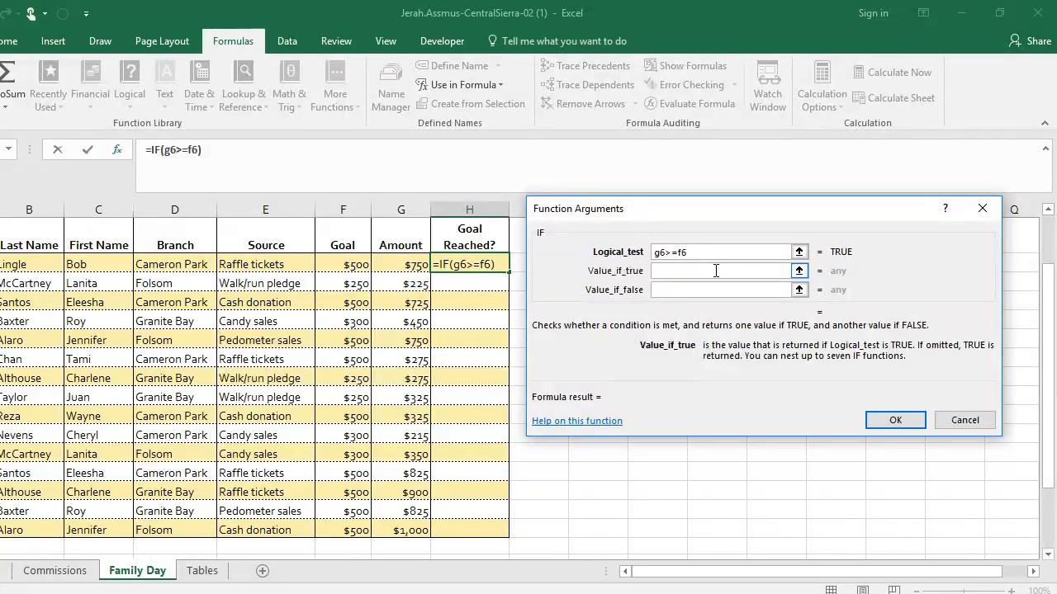
{"action": "type", "text": "Yes"}
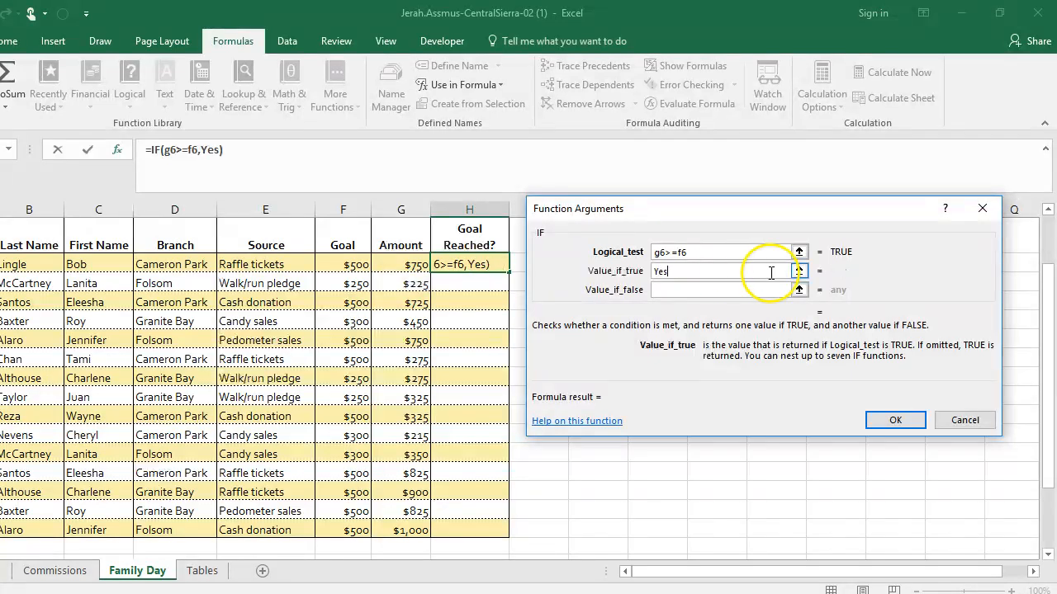
{"action": "left_click", "coordinate": [683, 290]}
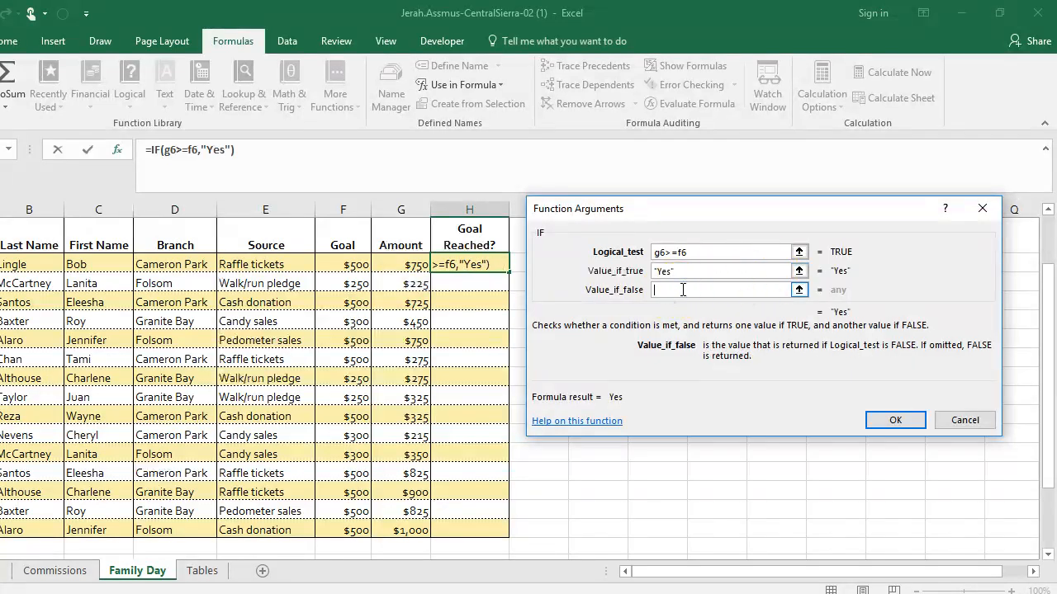
{"action": "type", "text": "No"}
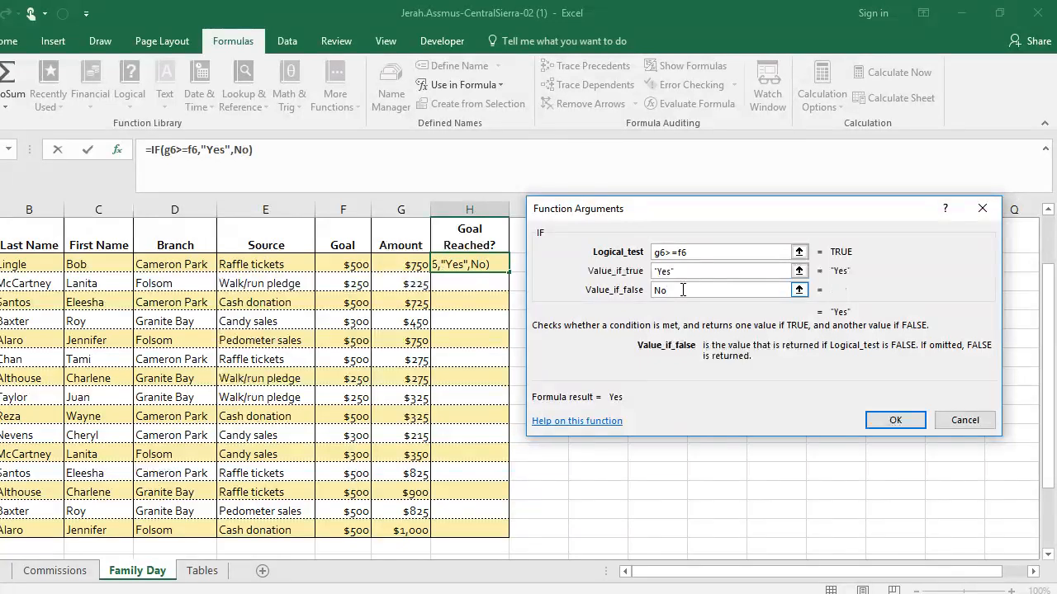
{"action": "left_click", "coordinate": [730, 271]}
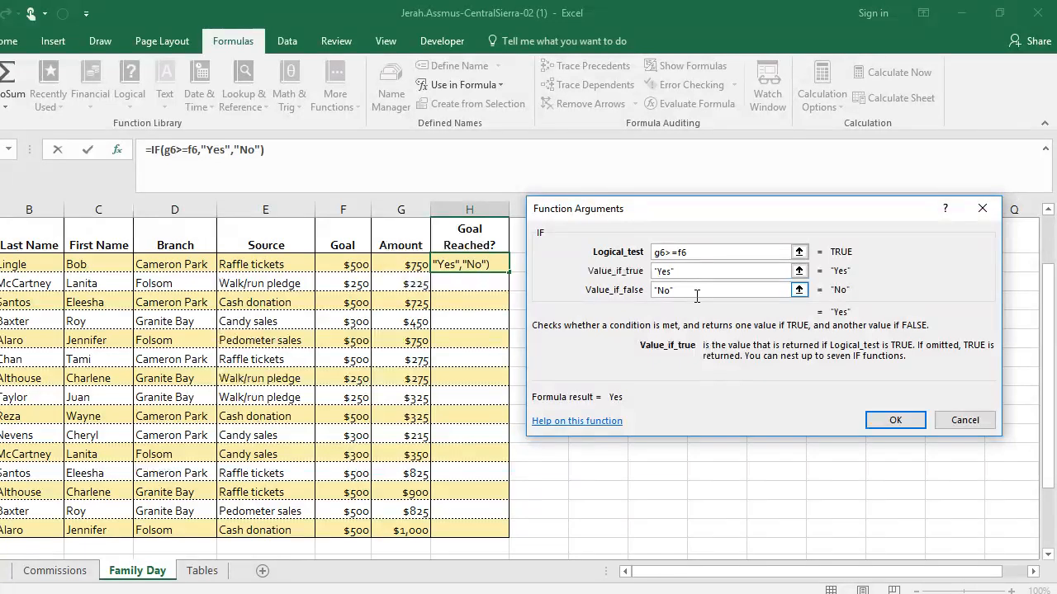
{"action": "left_click", "coordinate": [888, 420]}
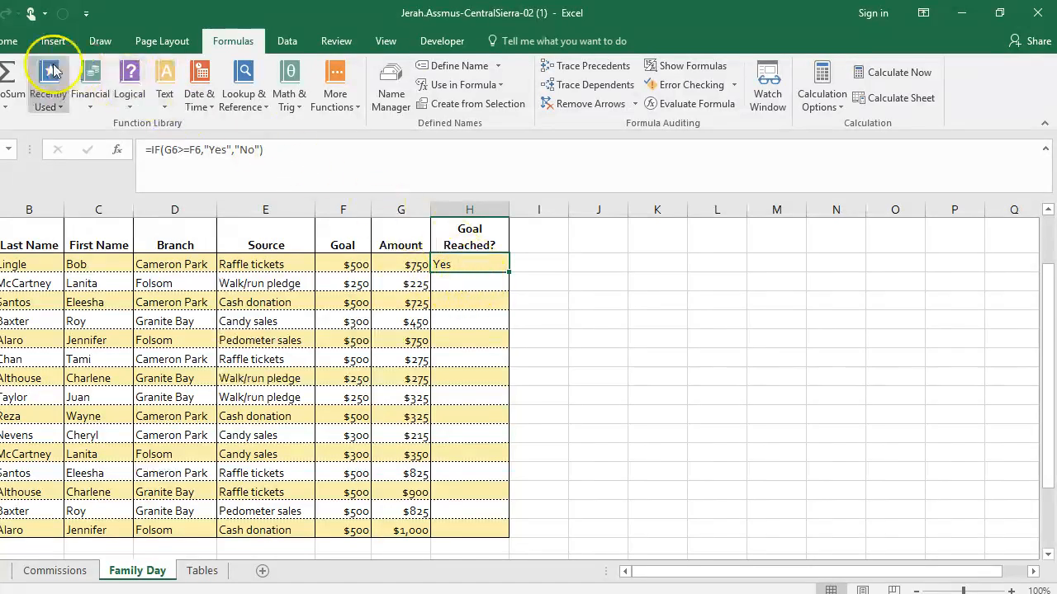
- Copy the IF formula from H6 and paste only the formula into the remaining Goal Reached? cells H7:H20
{"action": "left_click", "coordinate": [9, 41]}
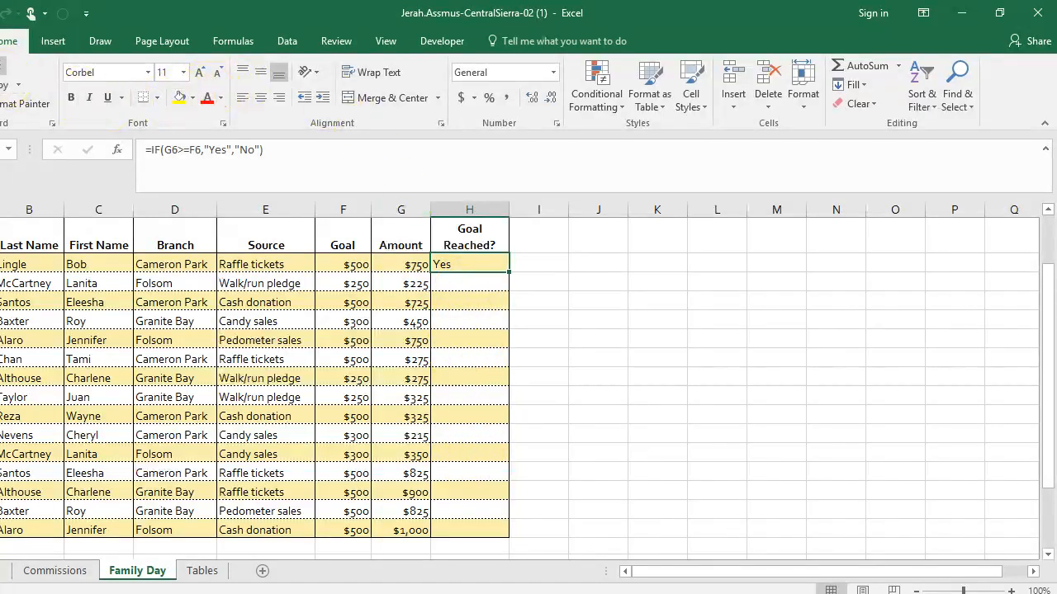
{"action": "left_click", "coordinate": [6, 85]}
{"action": "left_click_drag", "start_coordinate": [466, 283], "coordinate": [475, 530]}
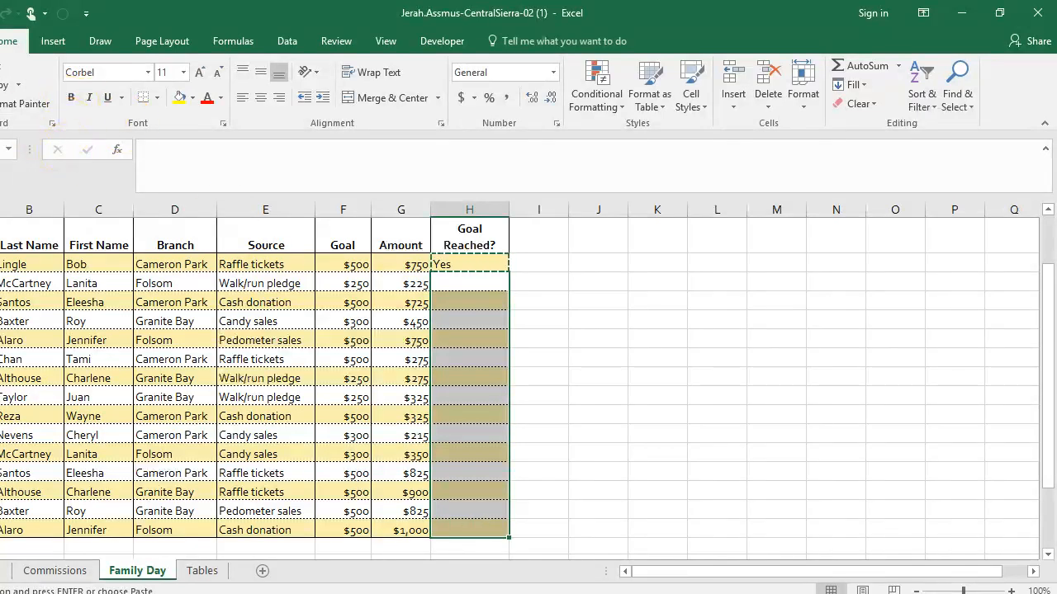
{"action": "left_click", "coordinate": [0, 105]}
{"action": "left_click", "coordinate": [0, 147]}
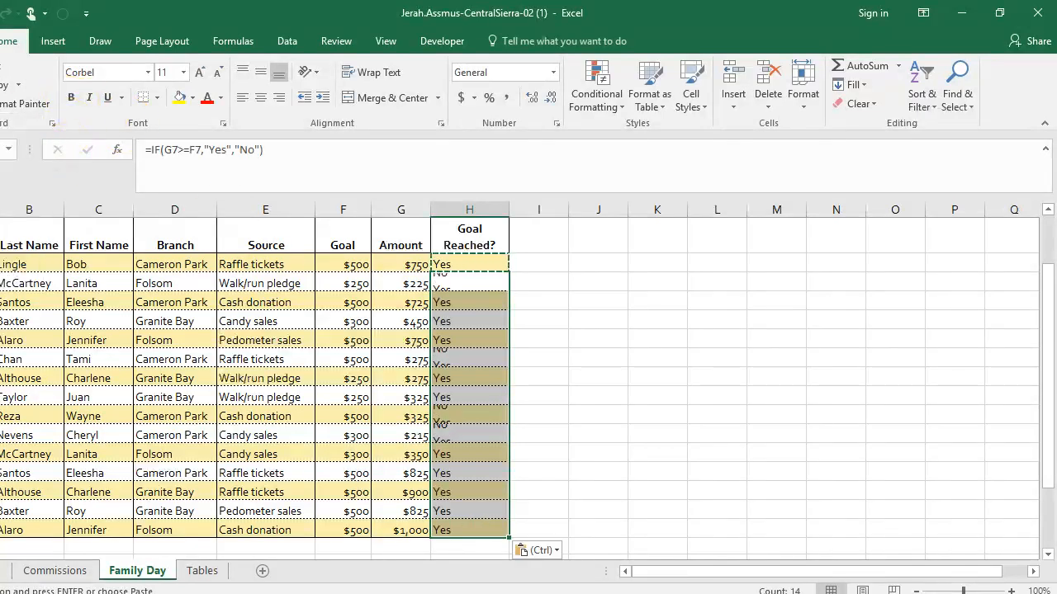
{"action": "left_click", "coordinate": [618, 285]}
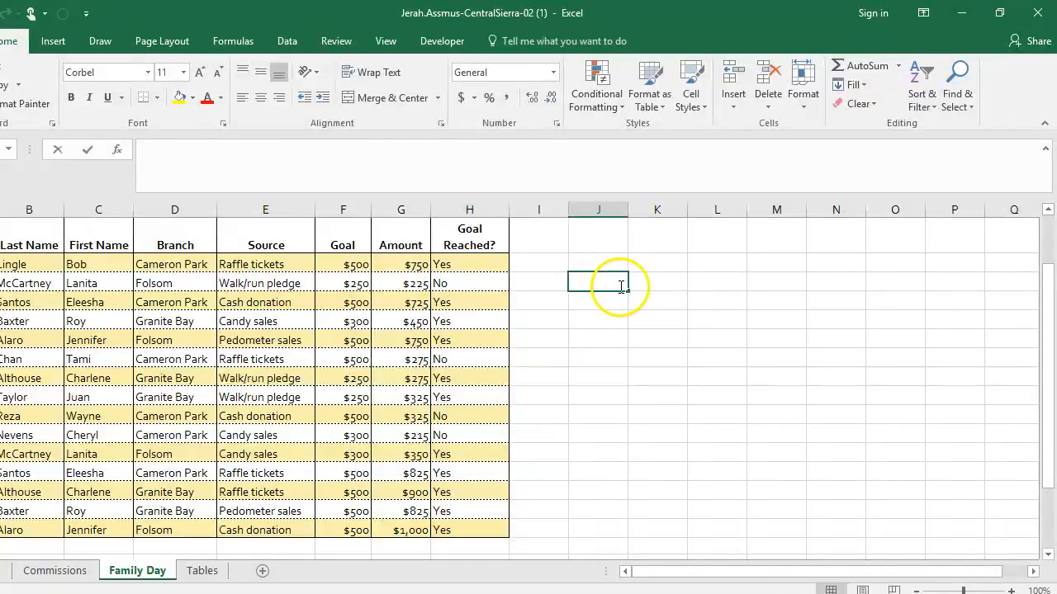
- Center the Goal Reached? results in H6:H20 horizontally and look over the finished Family Day table
{"action": "left_click_drag", "start_coordinate": [484, 262], "coordinate": [485, 529]}
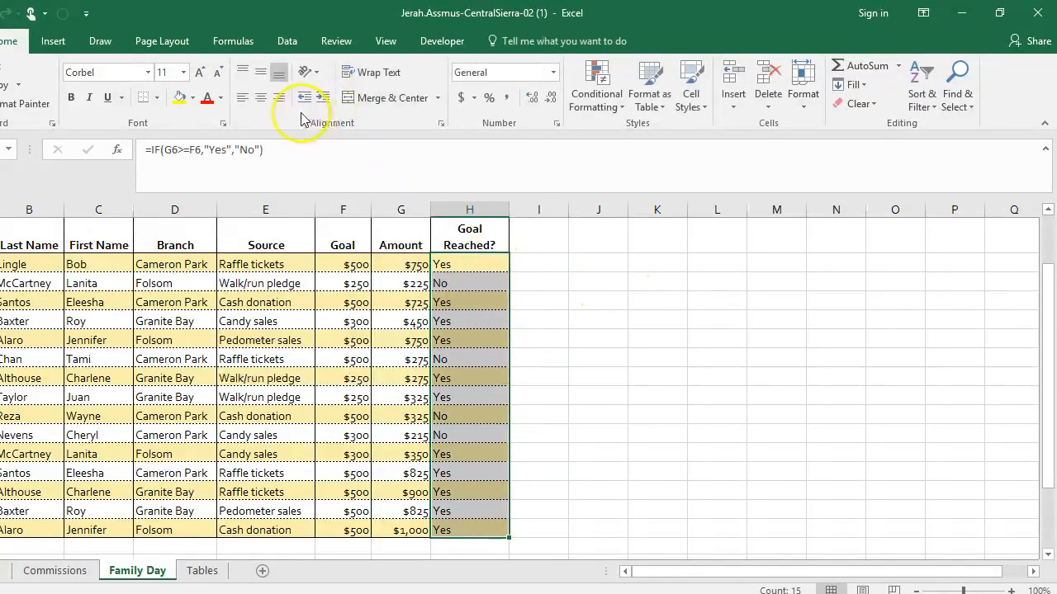
{"action": "left_click", "coordinate": [263, 98]}
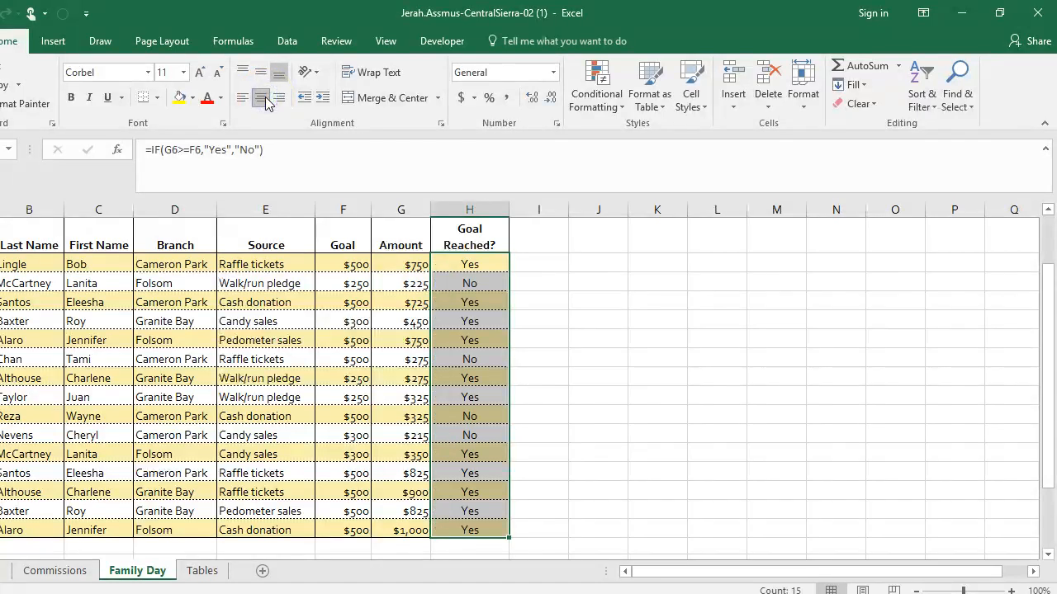
{"action": "scroll", "coordinate": [124, 288], "scroll_direction": "up", "scroll_amount": 2}
{"action": "left_click", "coordinate": [521, 338]}
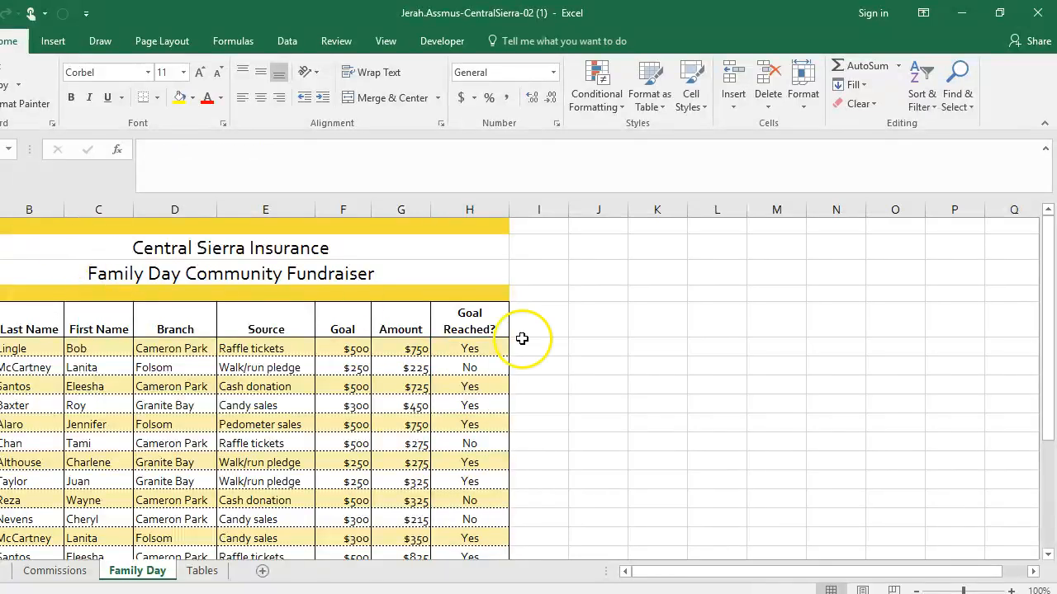
{"action": "scroll", "coordinate": [598, 354], "scroll_direction": "down", "scroll_amount": 2}
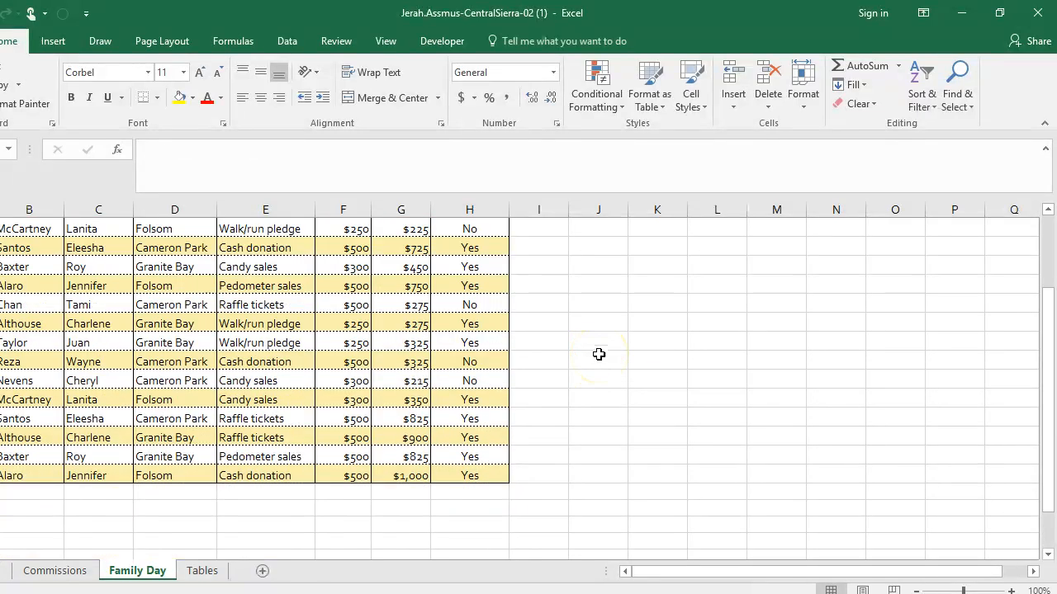
{"action": "scroll", "coordinate": [598, 354], "scroll_direction": "up", "scroll_amount": 2}
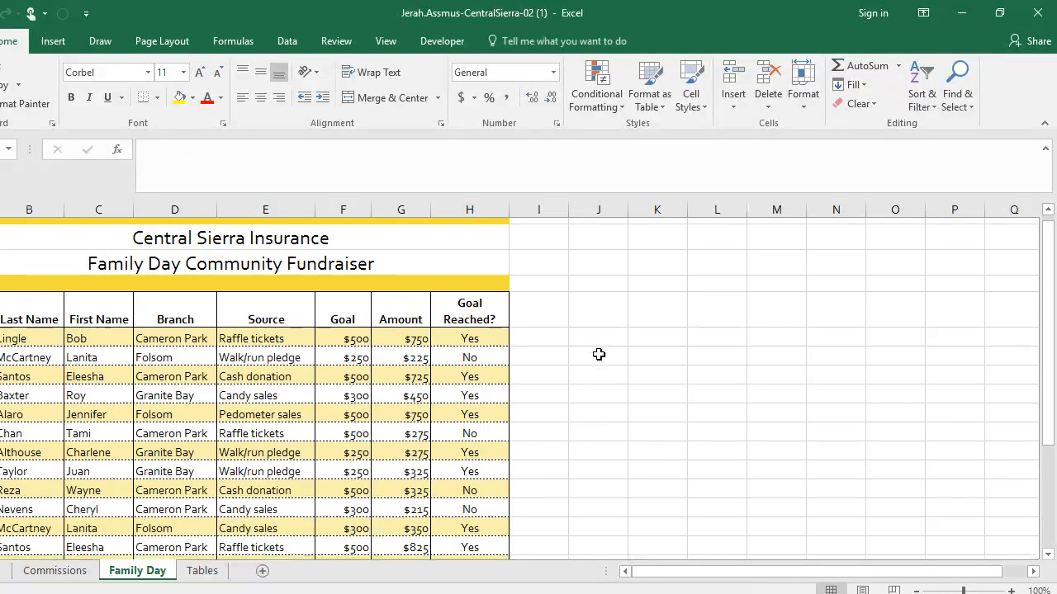
{"action": "scroll", "coordinate": [598, 354], "scroll_direction": "down", "scroll_amount": 2}
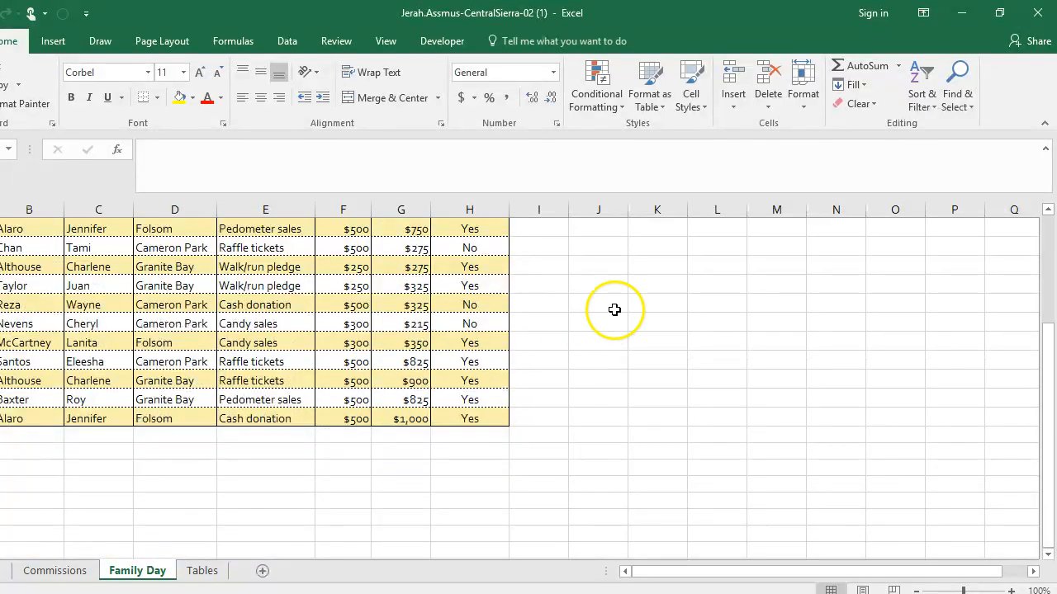
- Insert a new worksheet after the Tables sheet and name it Range Names
{"action": "left_click", "coordinate": [263, 571]}
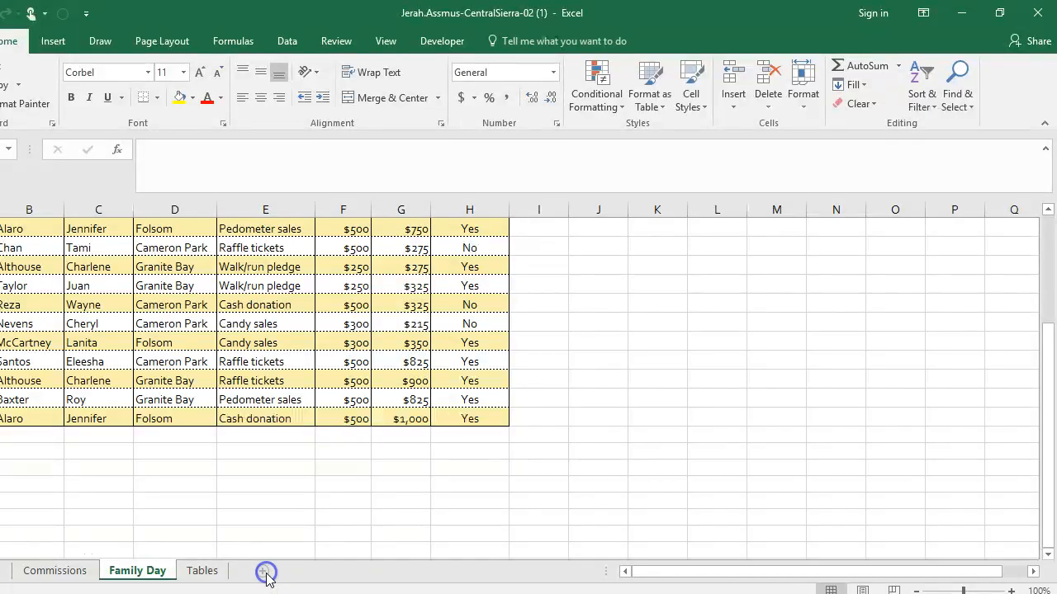
{"action": "left_click_drag", "start_coordinate": [288, 576], "coordinate": [285, 575]}
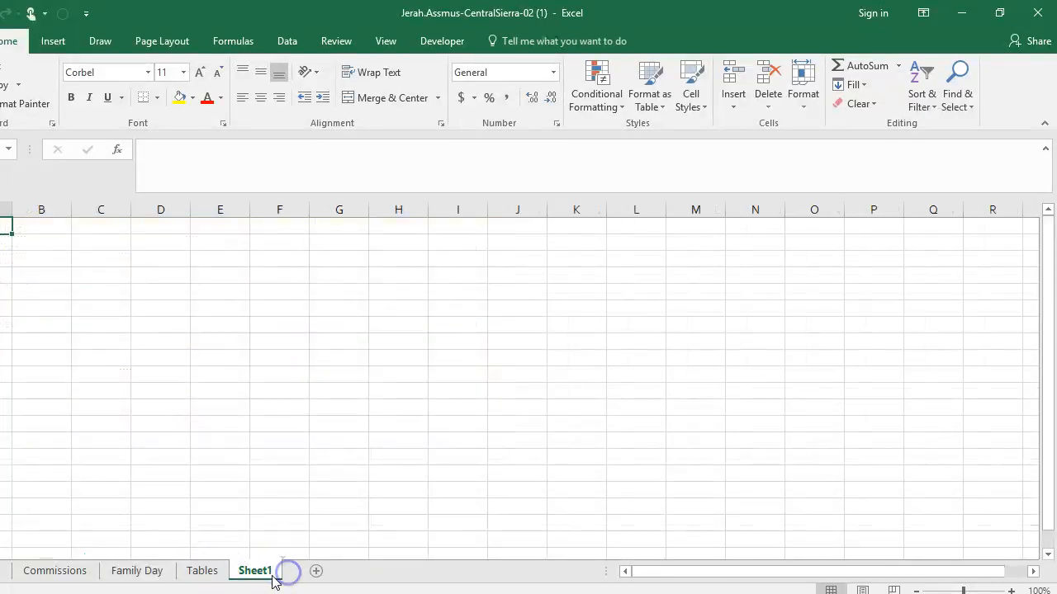
{"action": "double_click", "coordinate": [255, 569]}
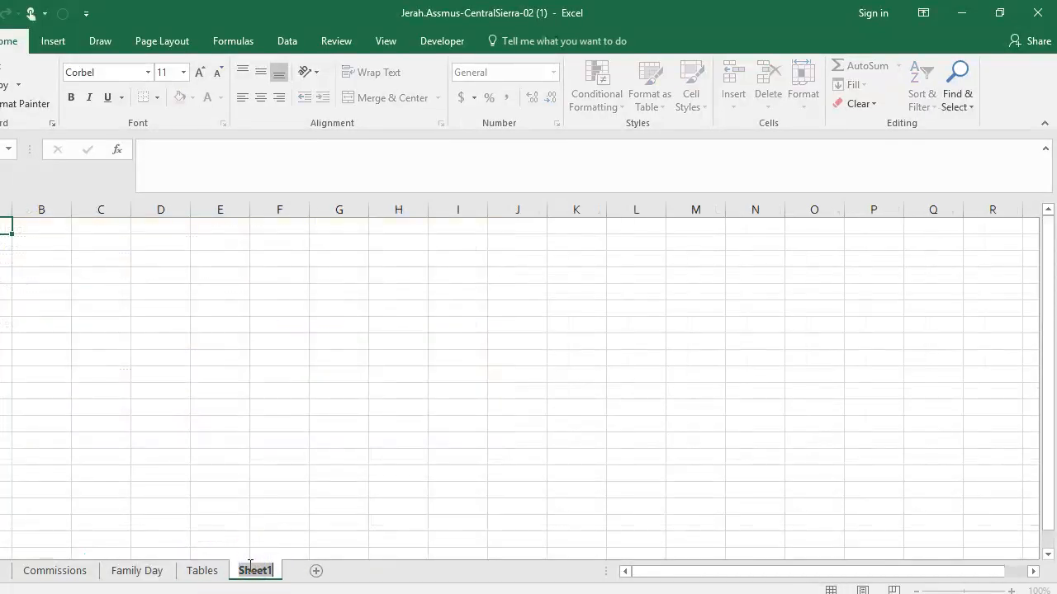
{"action": "type", "text": "Range Names"}
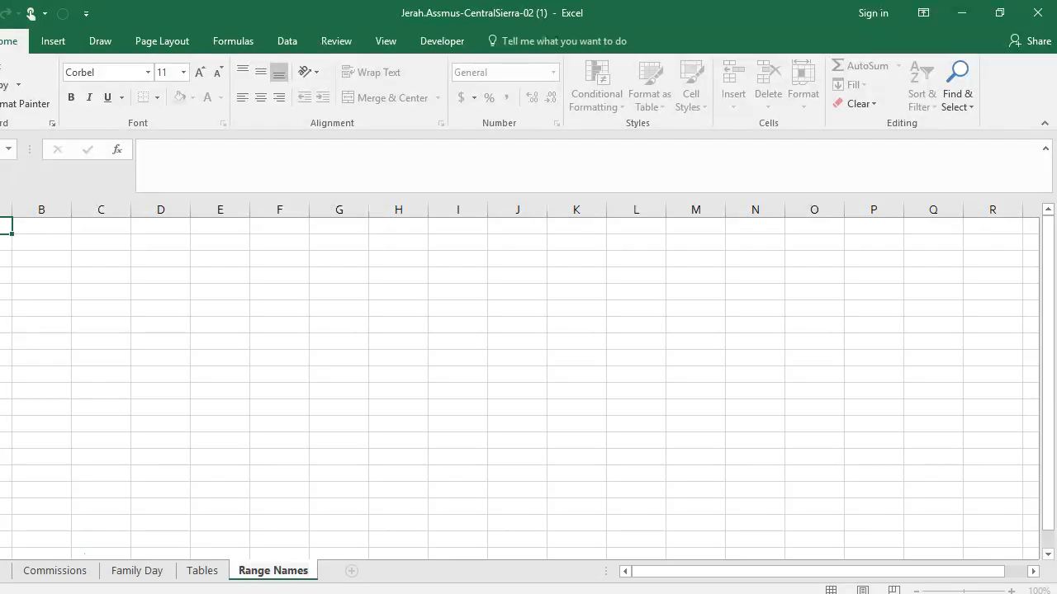
{"action": "key", "text": "Return"}
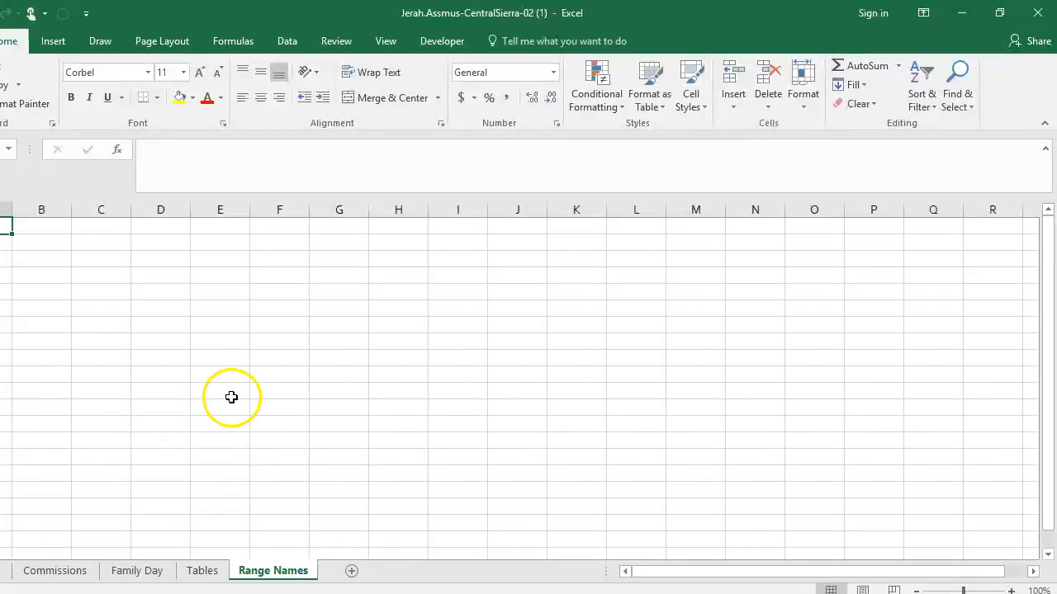
- Paste the list of all defined names starting at A1 of the Range Names sheet and autofit column A
{"action": "left_click", "coordinate": [233, 41]}
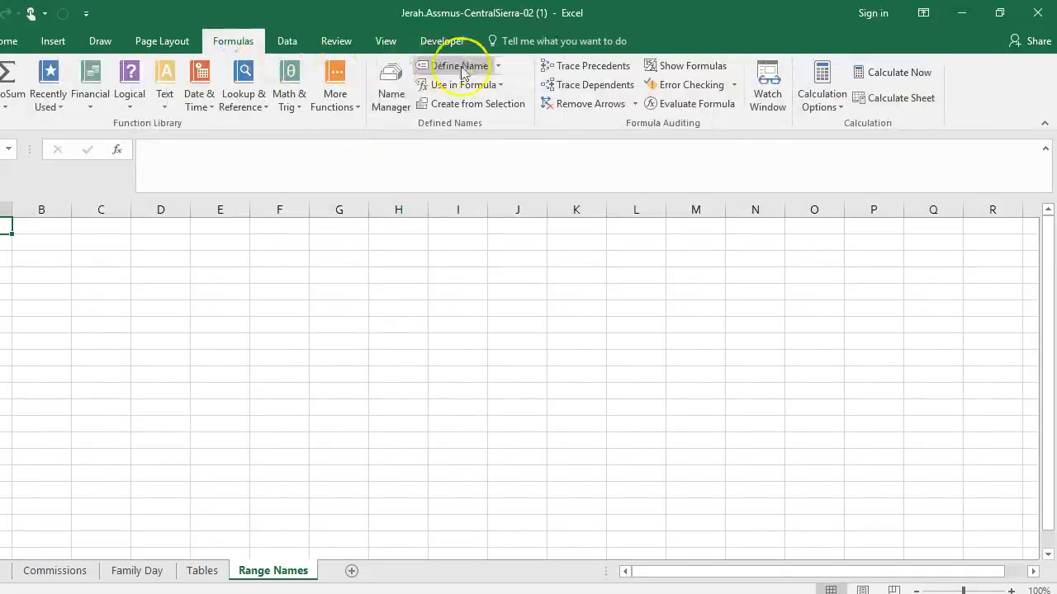
{"action": "left_click", "coordinate": [467, 86]}
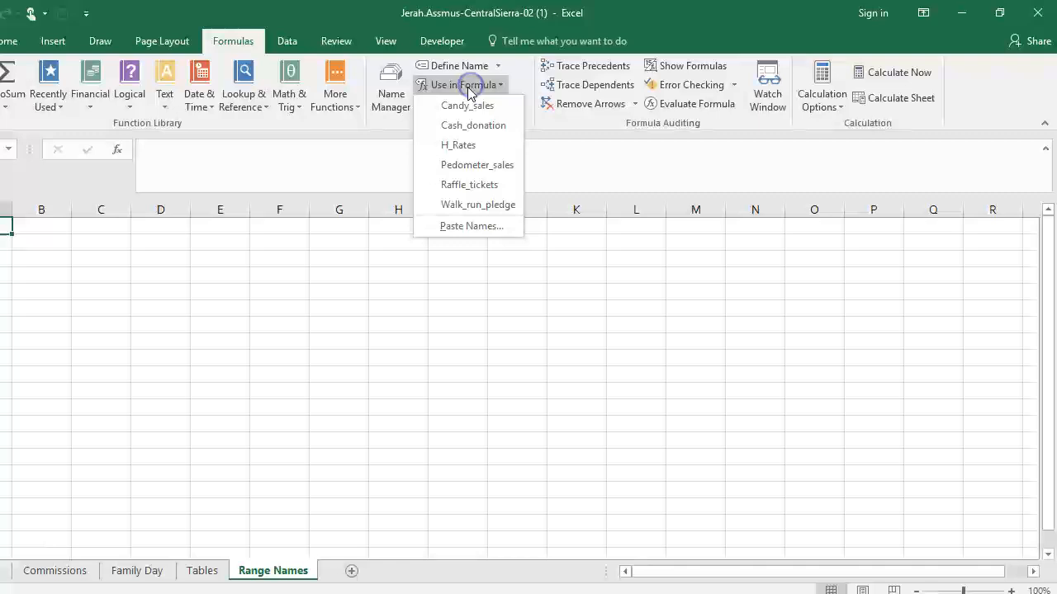
{"action": "left_click", "coordinate": [471, 227]}
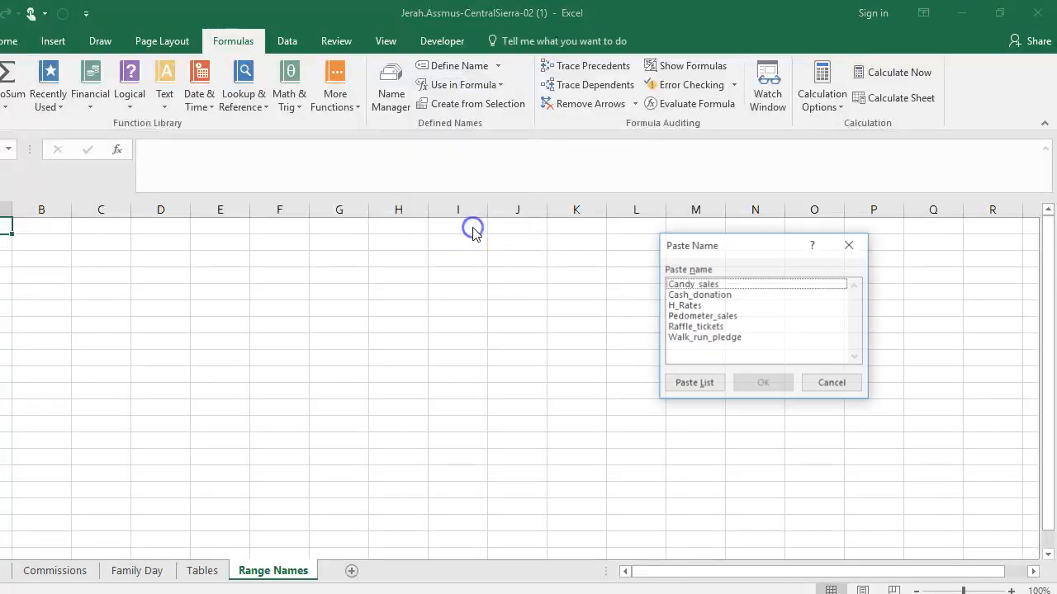
{"action": "left_click", "coordinate": [694, 385]}
{"action": "left_click", "coordinate": [213, 406]}
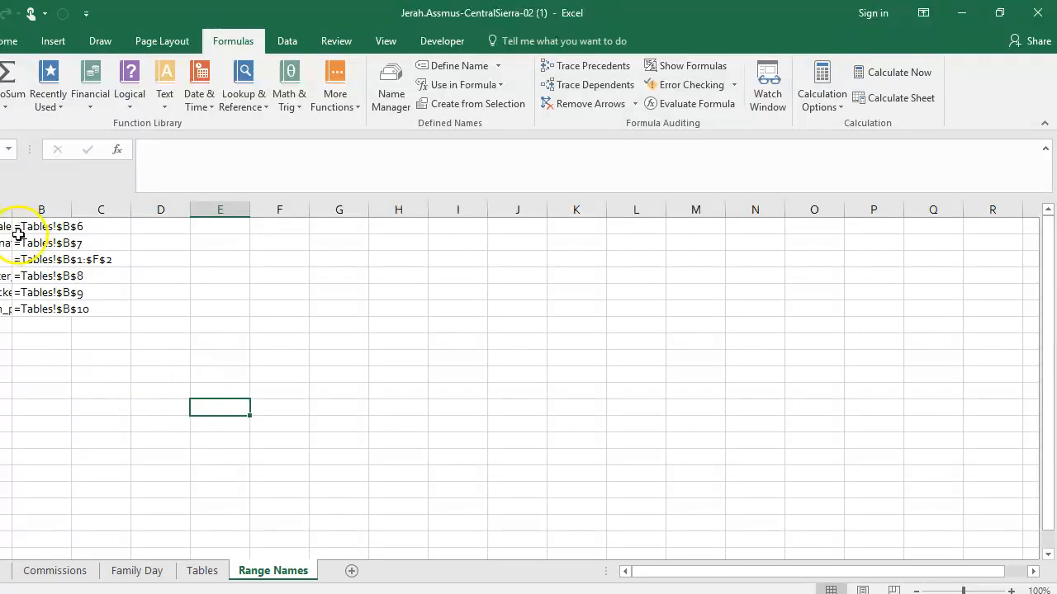
{"action": "double_click", "coordinate": [12, 211]}
{"action": "left_click", "coordinate": [253, 276]}
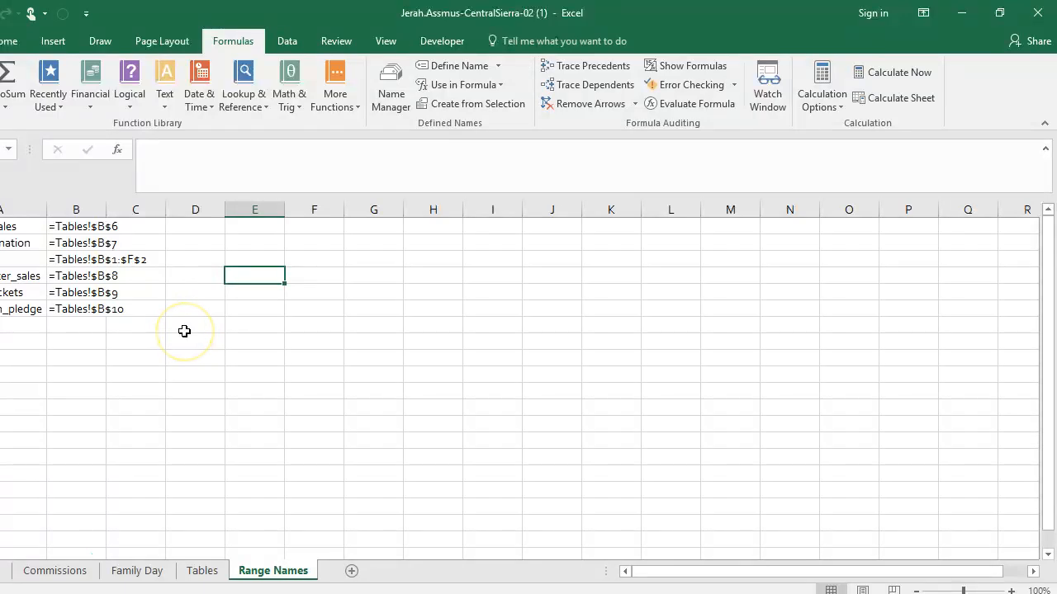